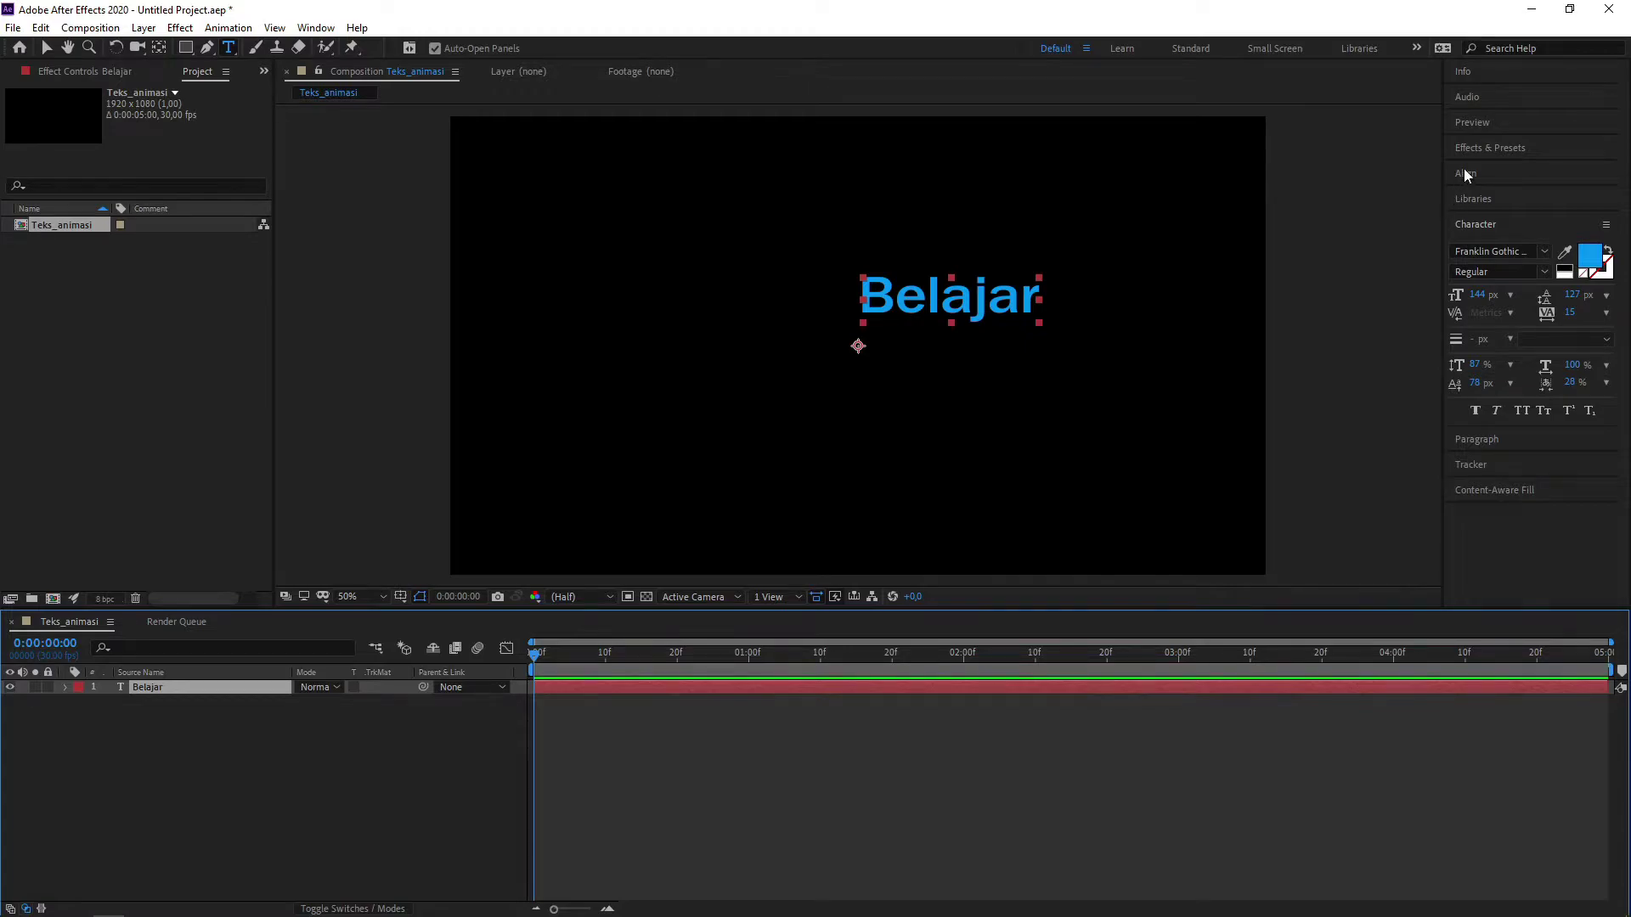
# Centre the Belajar text horizontally and vertically in the composition, and shift it about 500 px to the left
pyautogui.click(1489, 216)
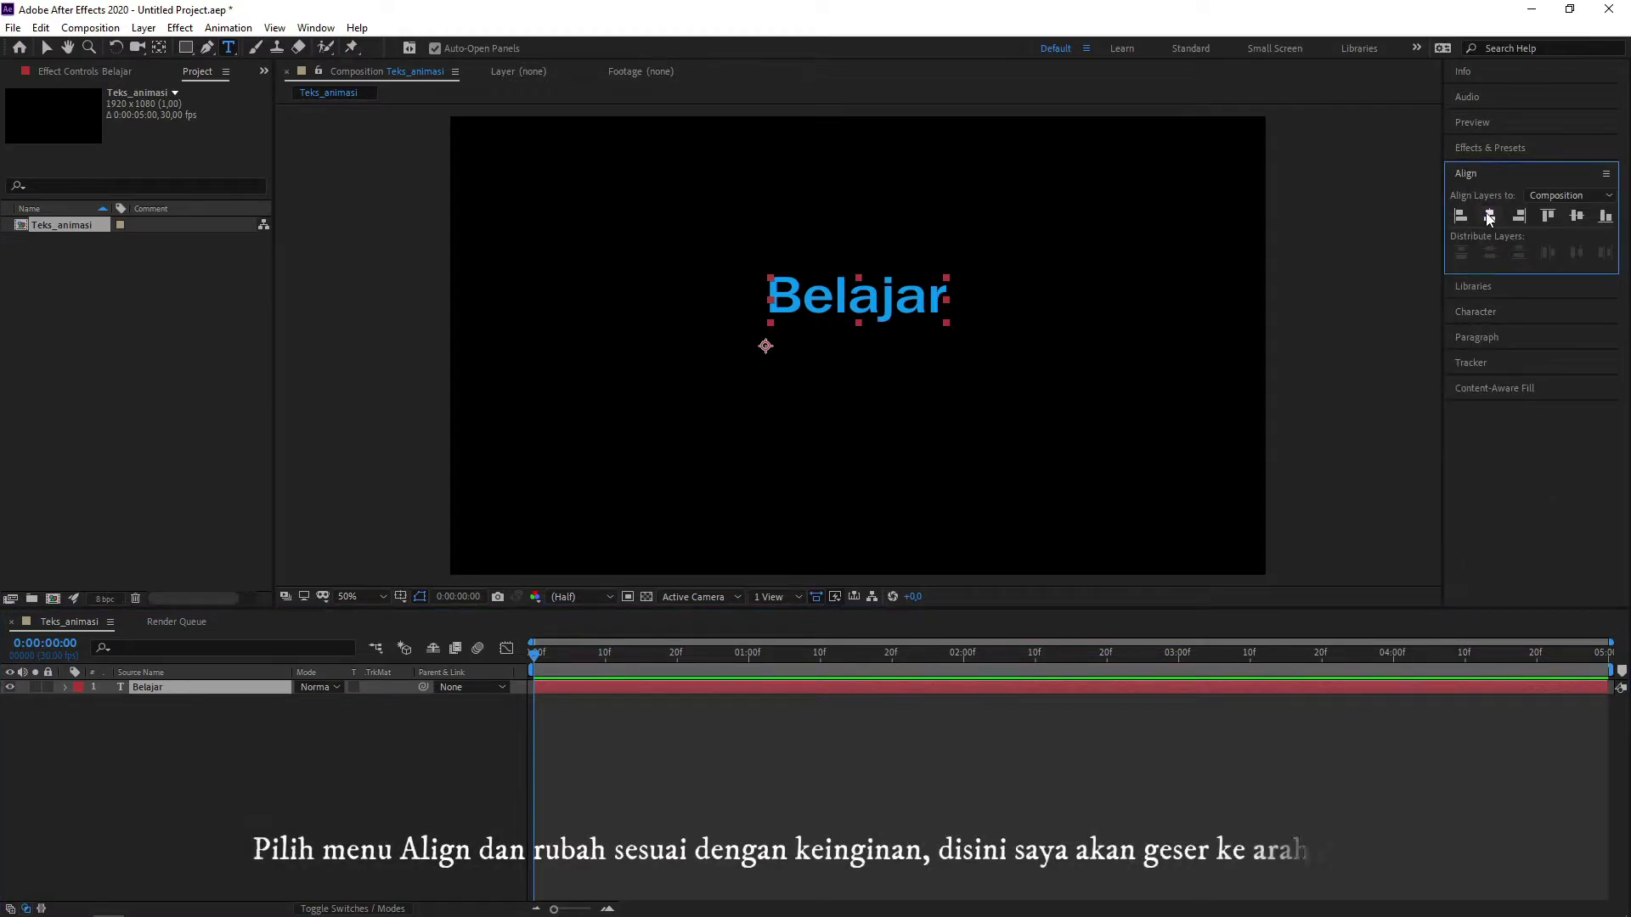
pyautogui.click(1574, 218)
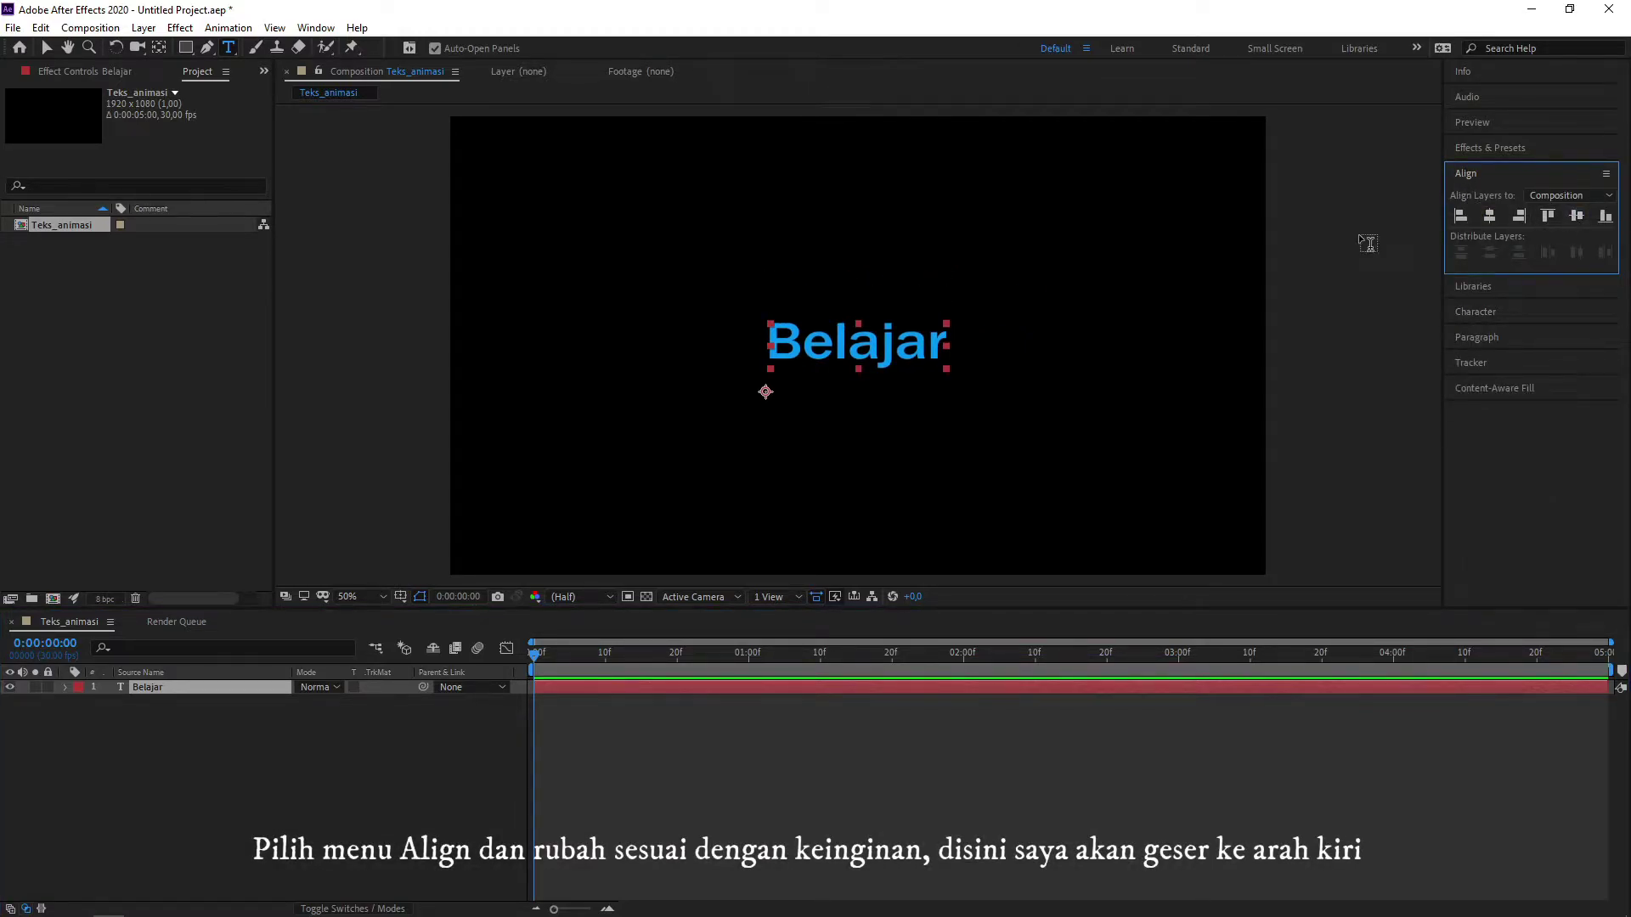
pyautogui.click(342, 771)
pyautogui.hotkey('shift', 'Left')
pyautogui.hotkey('shift', 'Left')
pyautogui.hotkey('shift', 'Left')
pyautogui.hotkey('shift', 'Left')
pyautogui.hotkey('shift', 'Left')
pyautogui.hotkey('shift', 'Left')
pyautogui.hotkey('shift', 'Left')
pyautogui.hotkey('shift', 'Left')
pyautogui.hotkey('shift', 'Left')
pyautogui.hotkey('shift', 'Left')
pyautogui.hotkey('shift', 'Left')
pyautogui.hotkey('shift', 'Left')
pyautogui.hotkey('shift', 'Left')
pyautogui.hotkey('shift', 'Left')
pyautogui.hotkey('shift', 'Left')
pyautogui.hotkey('shift', 'Left')
pyautogui.hotkey('shift', 'Left')
pyautogui.hotkey('shift', 'Left')
pyautogui.hotkey('shift', 'Left')
pyautogui.hotkey('shift', 'Left')
pyautogui.hotkey('shift', 'Left')
pyautogui.hotkey('shift', 'Left')
pyautogui.hotkey('shift', 'Left')
pyautogui.hotkey('shift', 'Left')
pyautogui.hotkey('shift', 'Left')
pyautogui.hotkey('shift', 'Left')
pyautogui.hotkey('shift', 'Left')
pyautogui.hotkey('shift', 'Left')
pyautogui.hotkey('shift', 'Left')
pyautogui.hotkey('shift', 'Left')
pyautogui.hotkey('shift', 'Left')
pyautogui.hotkey('shift', 'Left')
pyautogui.hotkey('shift', 'Left')
pyautogui.hotkey('shift', 'Left')
pyautogui.hotkey('shift', 'Left')
pyautogui.hotkey('shift', 'Left')
pyautogui.hotkey('shift', 'Left')
pyautogui.hotkey('shift', 'Left')
pyautogui.hotkey('shift', 'Left')
pyautogui.hotkey('shift', 'Left')
pyautogui.hotkey('shift', 'Left')
pyautogui.hotkey('shift', 'Left')
pyautogui.hotkey('shift', 'Left')
pyautogui.hotkey('shift', 'Left')
pyautogui.hotkey('shift', 'Left')
pyautogui.hotkey('shift', 'Left')
pyautogui.hotkey('shift', 'Left')
pyautogui.hotkey('shift', 'Left')
pyautogui.hotkey('shift', 'Left')
pyautogui.hotkey('shift', 'Left')
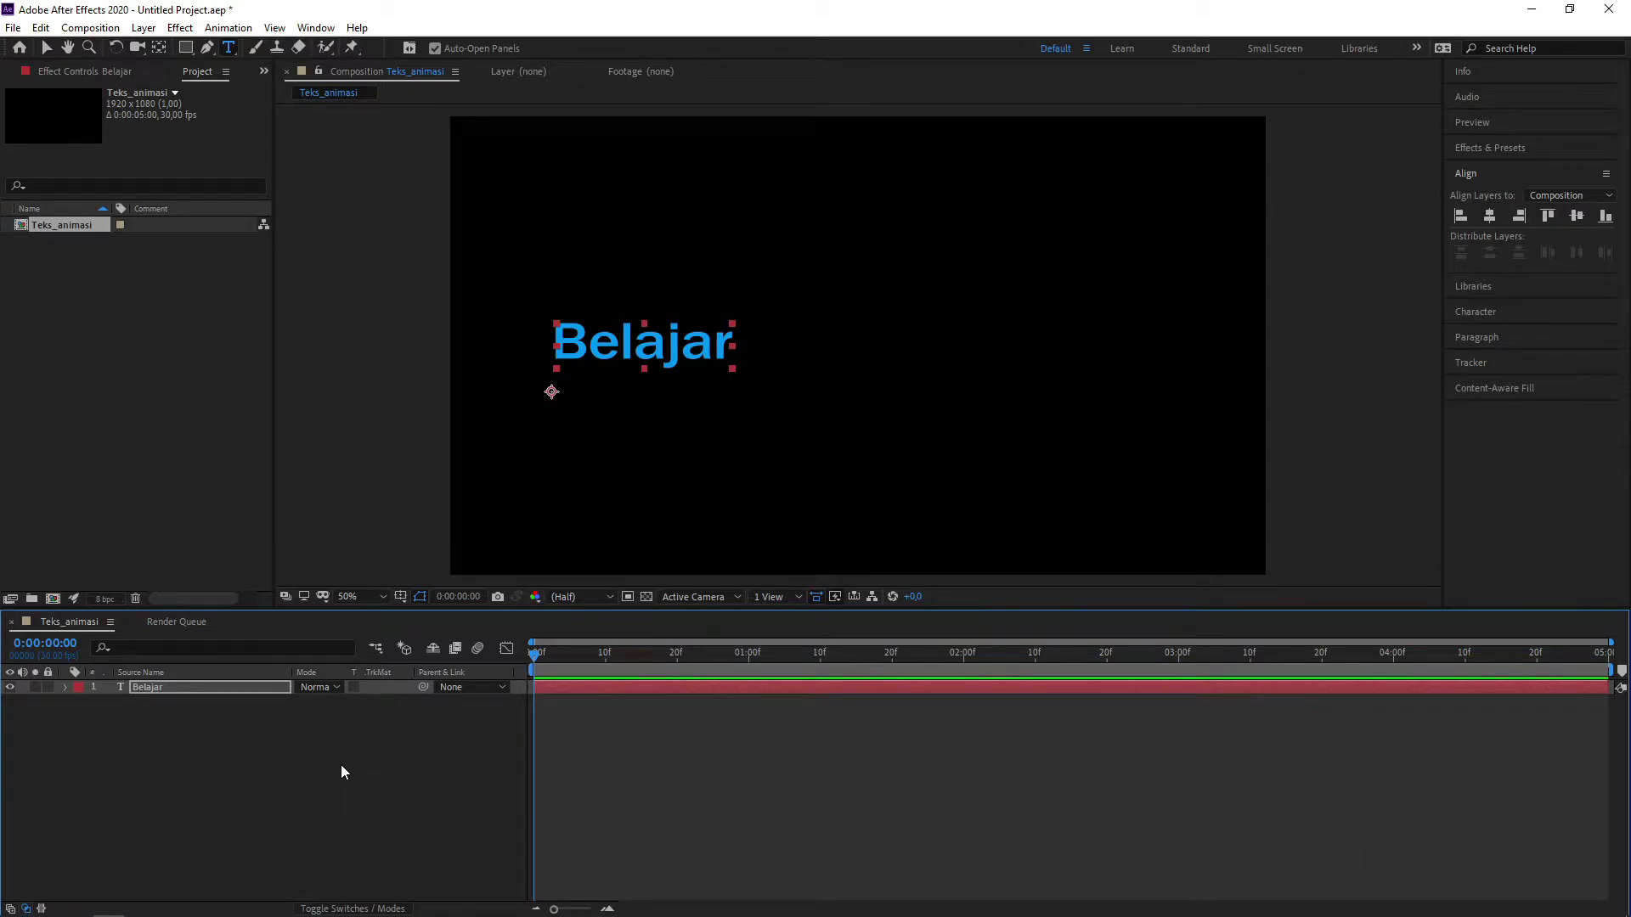
# Show the rulers and place two horizontal guides, one just above and one just below the Belajar text
pyautogui.click(274, 27)
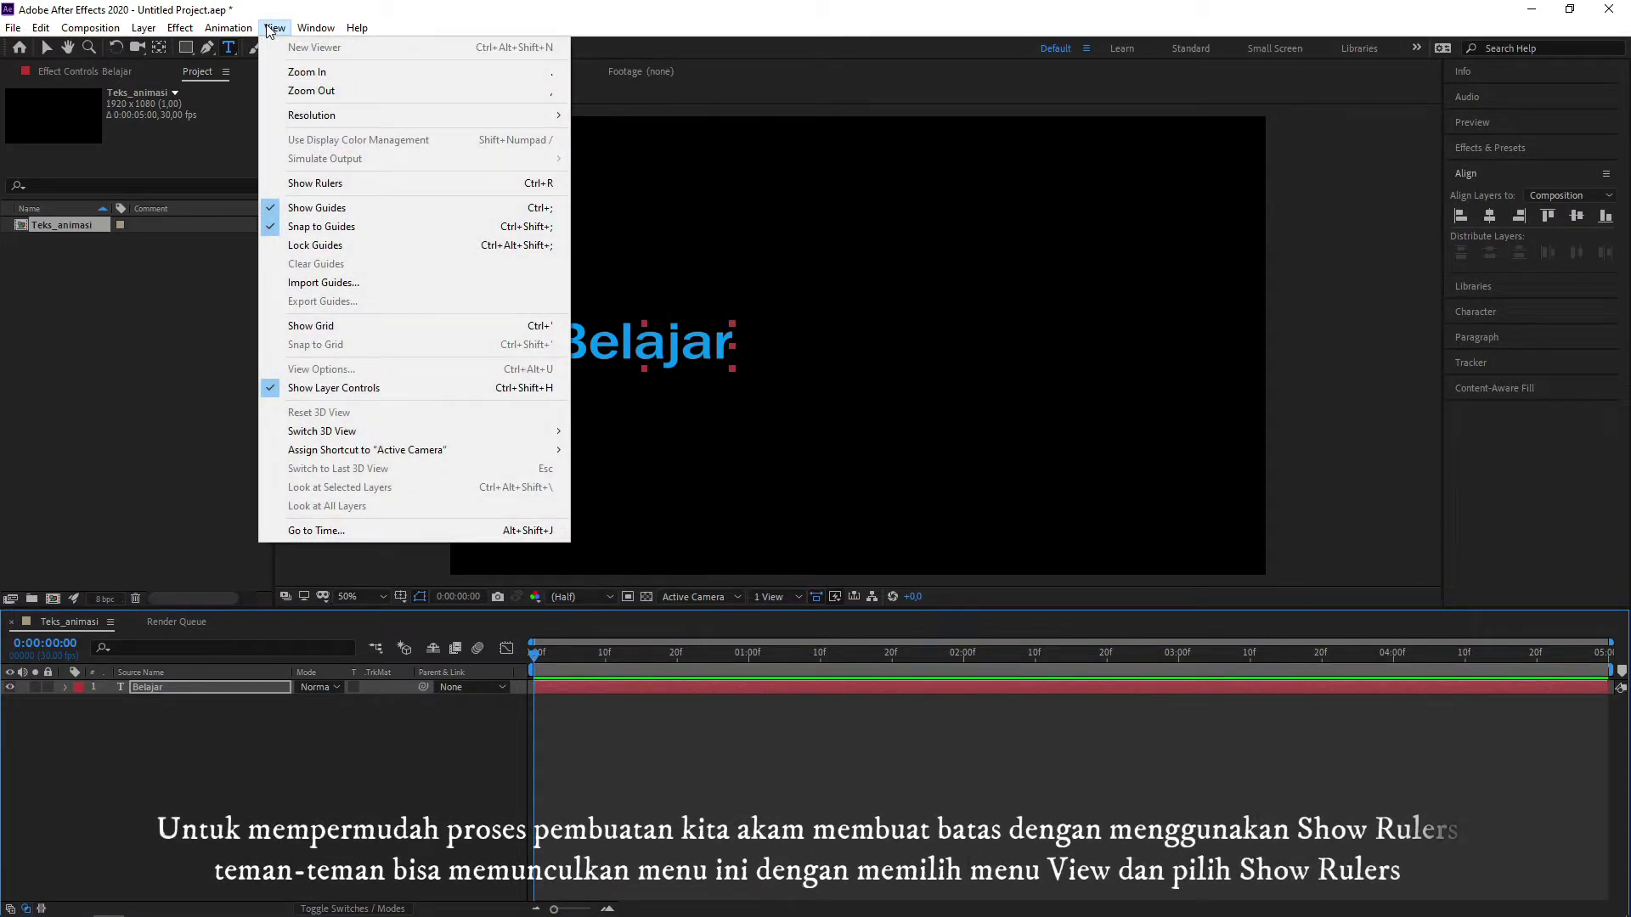
pyautogui.click(349, 184)
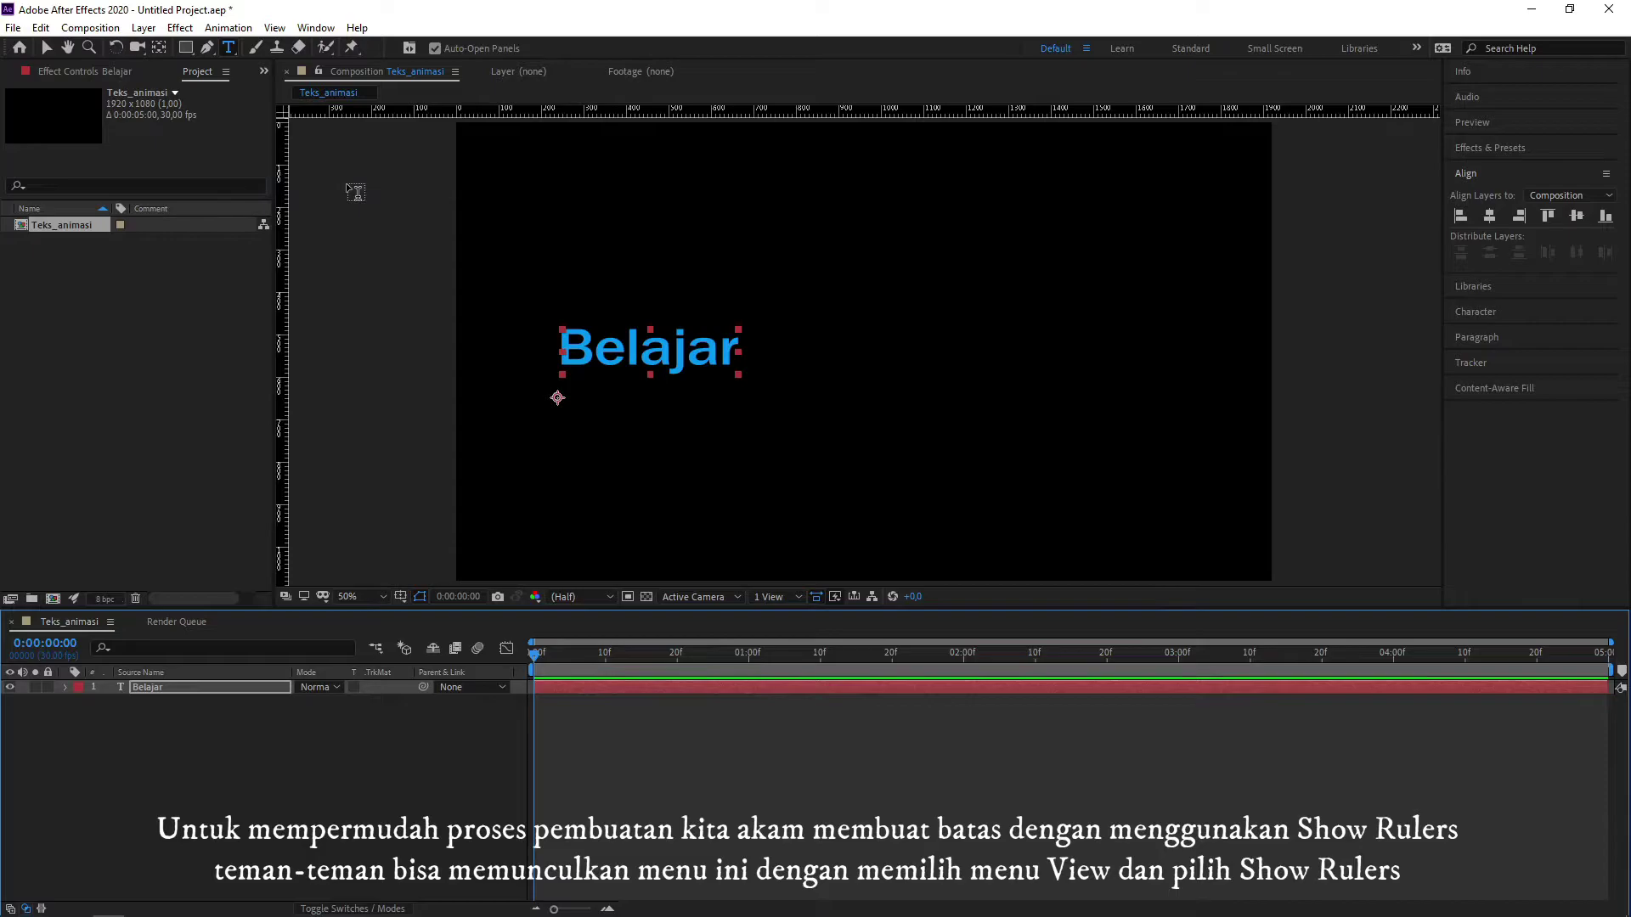
pyautogui.moveTo(661, 107); pyautogui.dragTo(644, 322)
pyautogui.moveTo(657, 108); pyautogui.dragTo(653, 380)
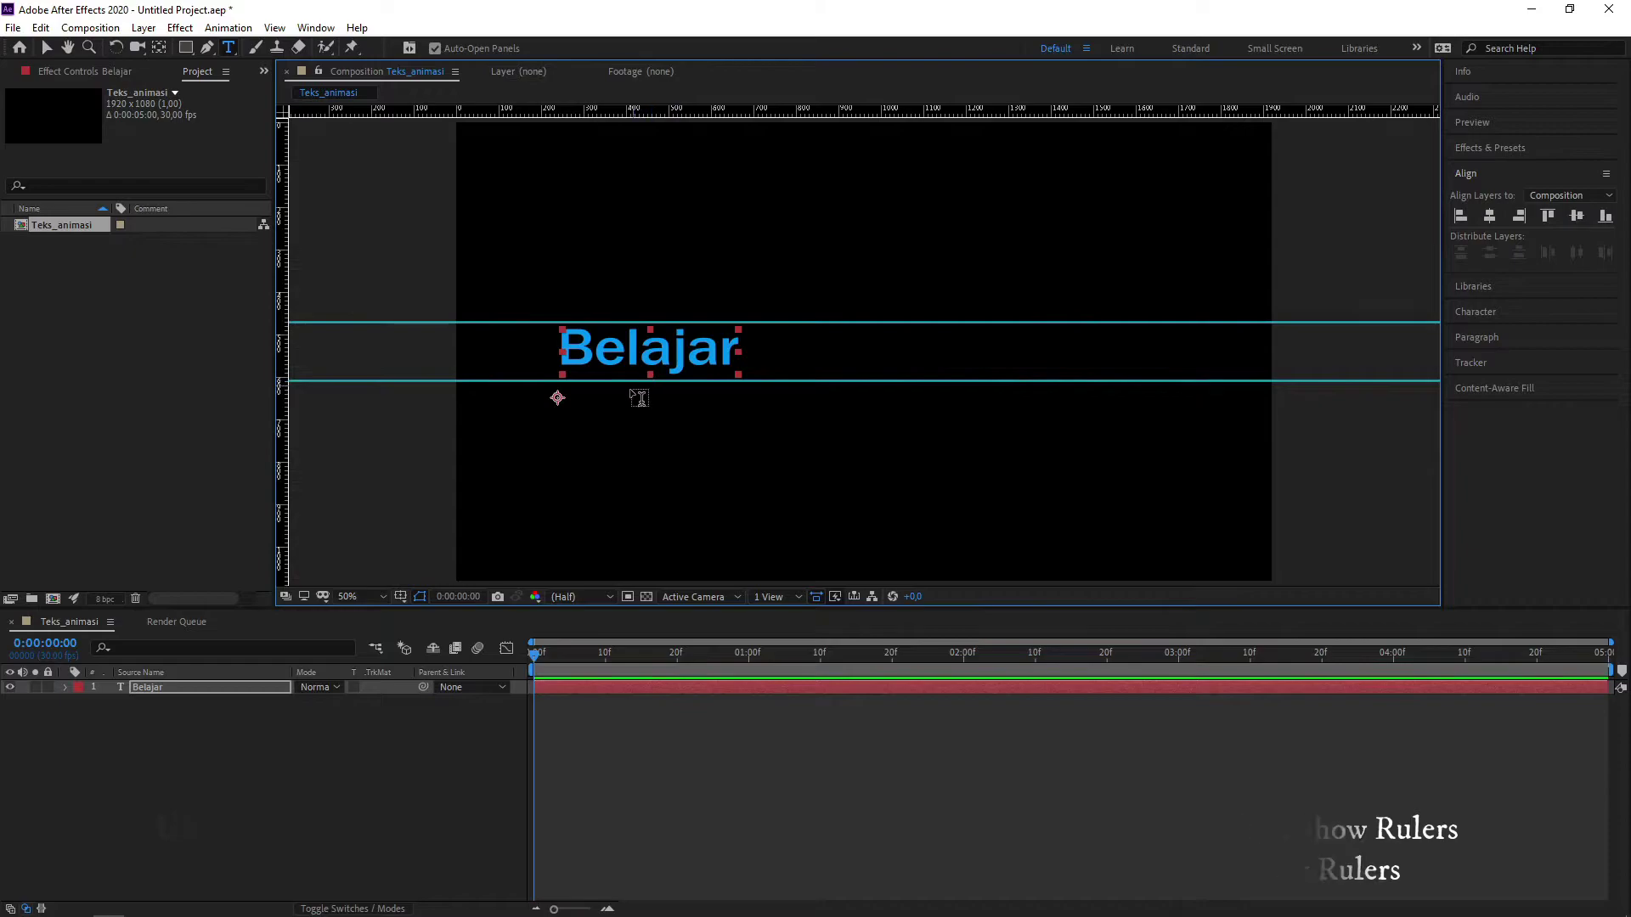
# Duplicate the Belajar layer and move the copy about 500 px to the right, beside the original word
pyautogui.click(243, 688)
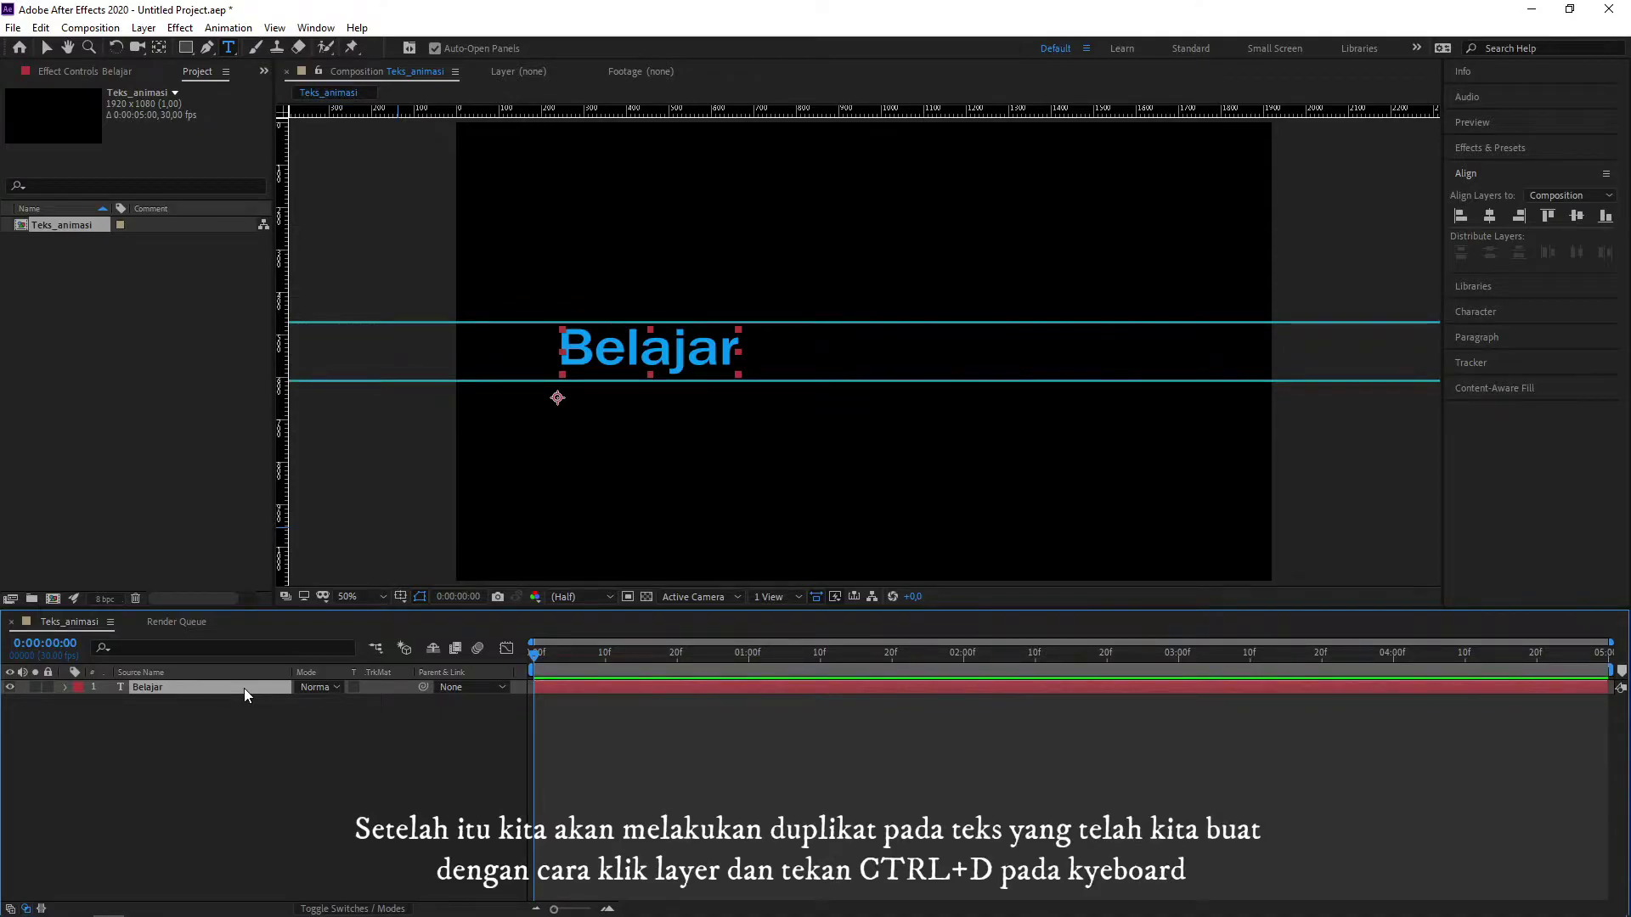
pyautogui.hotkey('ctrl', 'd')
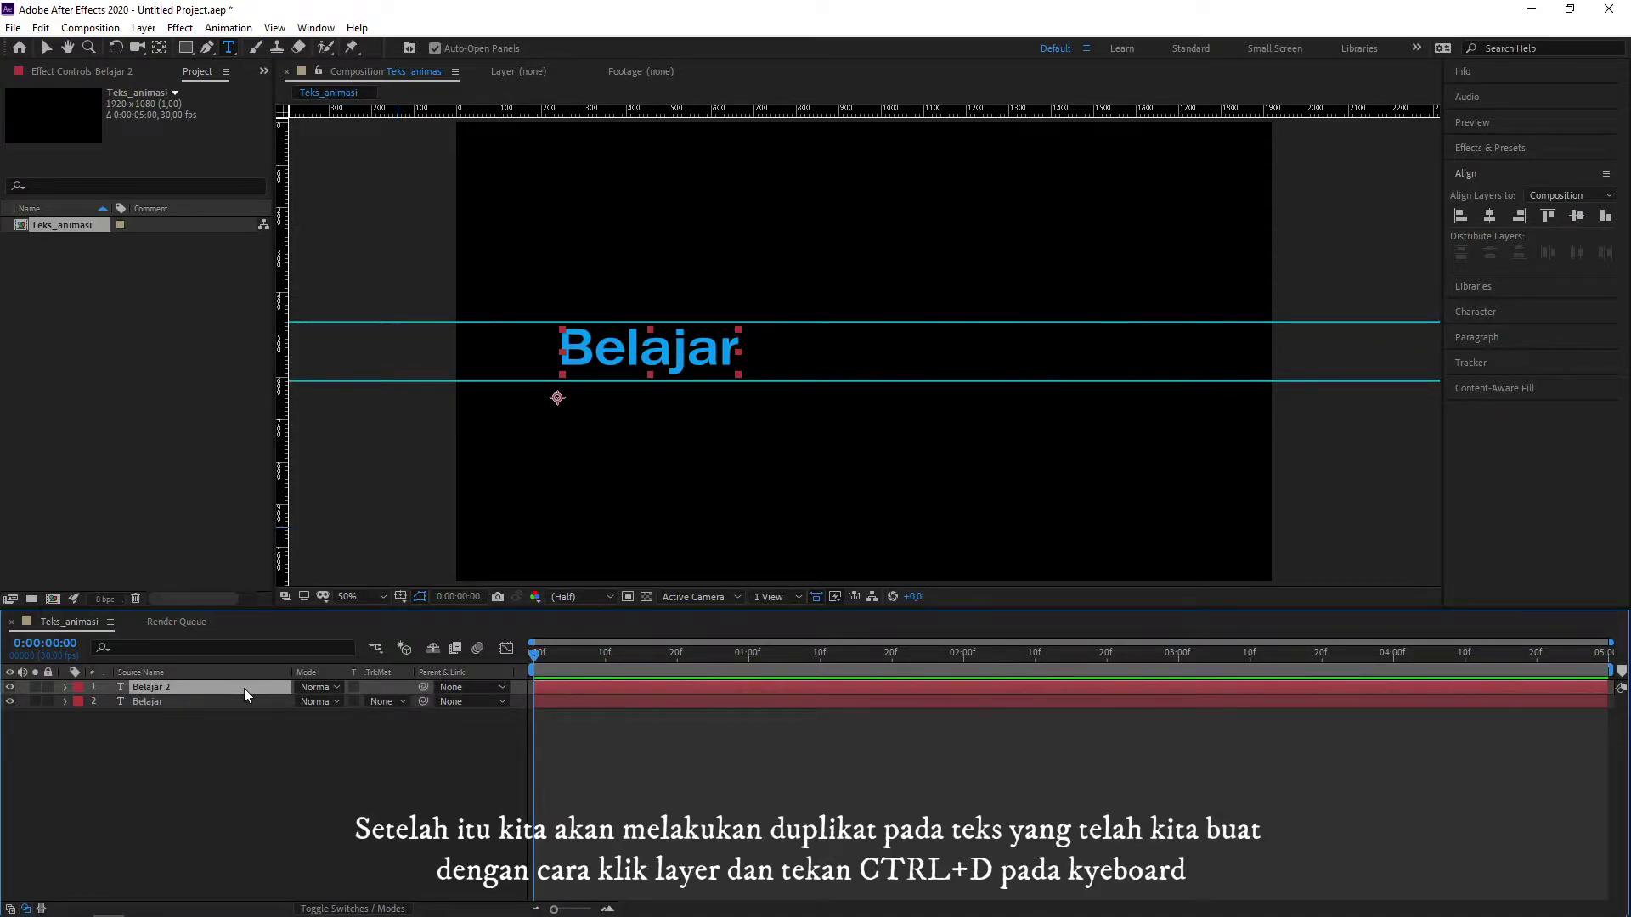
pyautogui.press('Right')
pyautogui.press('Right')
pyautogui.press('Right')
pyautogui.press('Right')
pyautogui.press('Right')
pyautogui.press('Right')
pyautogui.press('Right')
pyautogui.press('Right')
pyautogui.press('Right')
pyautogui.press('Right')
pyautogui.press('Right')
pyautogui.press('Right')
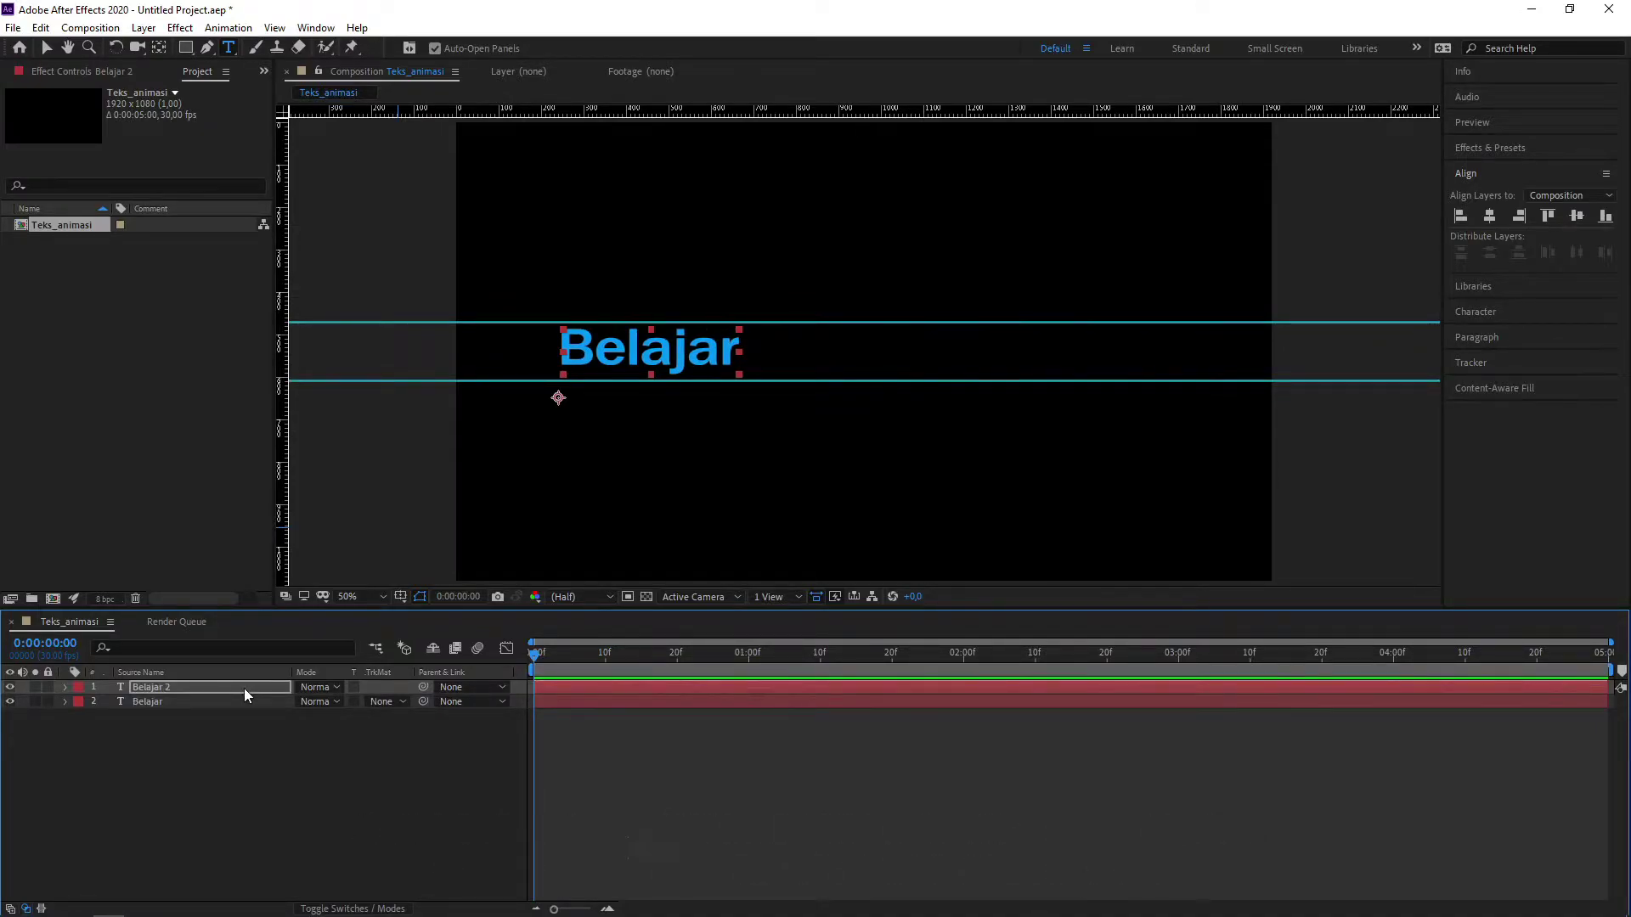
pyautogui.hotkey('shift', 'Right')
pyautogui.hotkey('shift', 'Right')
pyautogui.hotkey('shift', 'Right')
pyautogui.hotkey('shift', 'Right')
pyautogui.hotkey('shift', 'Right')
pyautogui.hotkey('shift', 'Right')
pyautogui.hotkey('shift', 'Right')
pyautogui.hotkey('shift', 'Right')
pyautogui.hotkey('shift', 'Right')
pyautogui.hotkey('shift', 'Right')
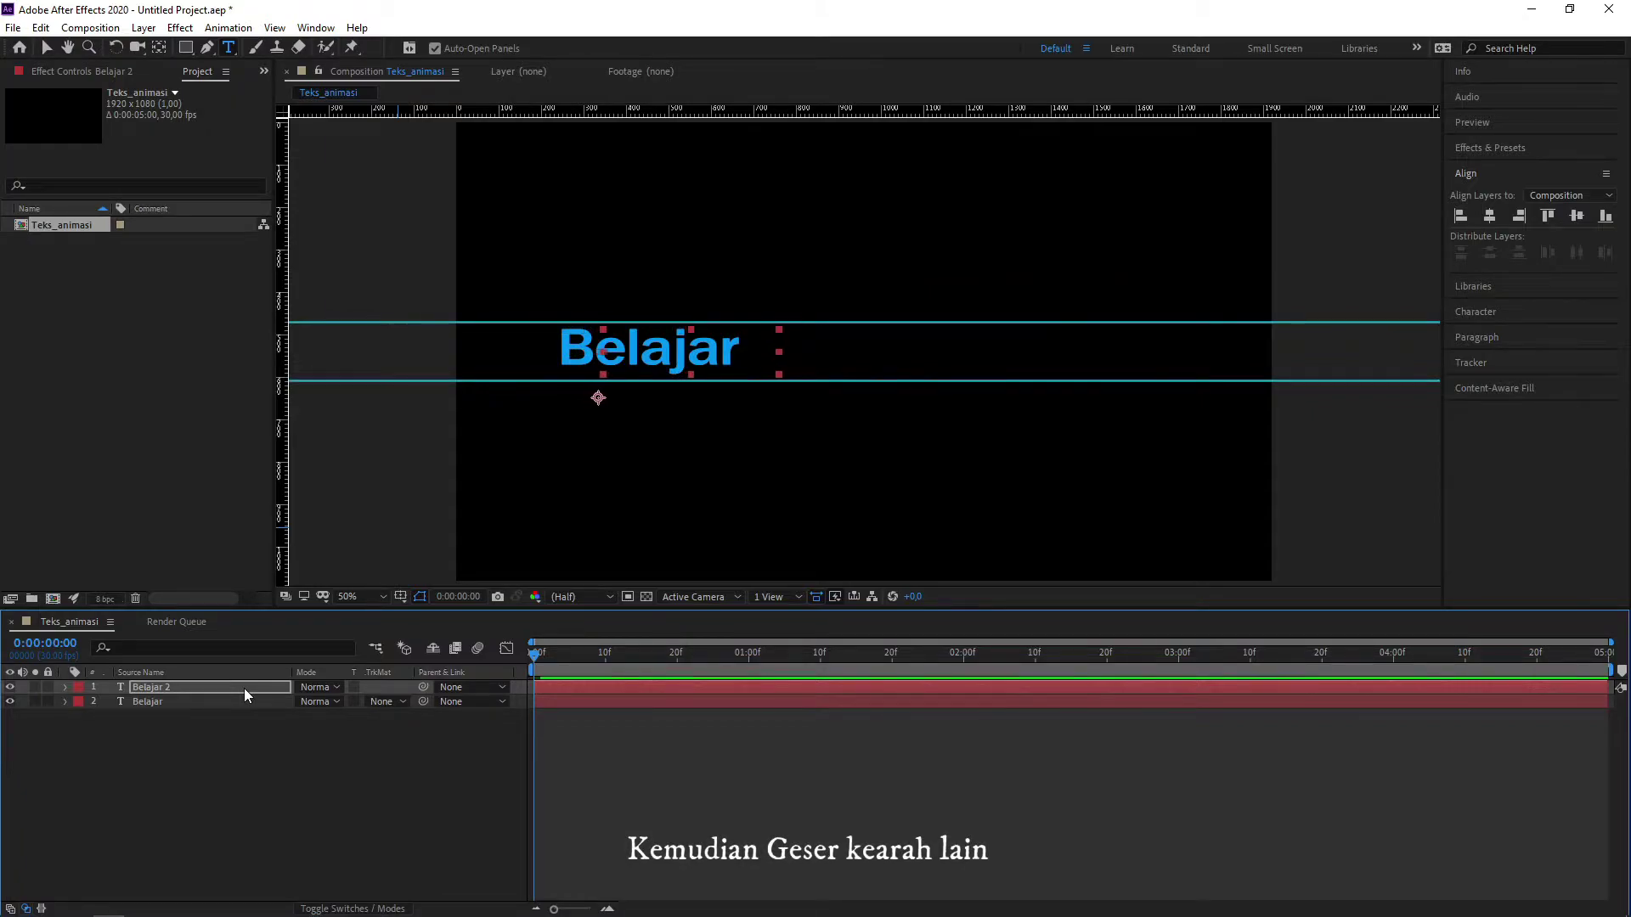
pyautogui.hotkey('shift', 'Right')
pyautogui.hotkey('shift', 'Right')
pyautogui.hotkey('shift', 'Right')
pyautogui.hotkey('shift', 'Right')
pyautogui.hotkey('shift', 'Right')
pyautogui.hotkey('shift', 'Right')
pyautogui.hotkey('shift', 'Right')
pyautogui.hotkey('shift', 'Right')
pyautogui.hotkey('shift', 'Right')
pyautogui.hotkey('shift', 'Right')
pyautogui.hotkey('shift', 'Right')
pyautogui.hotkey('shift', 'Right')
pyautogui.hotkey('shift', 'Right')
pyautogui.hotkey('shift', 'Right')
pyautogui.hotkey('shift', 'Right')
pyautogui.hotkey('shift', 'Right')
pyautogui.hotkey('shift', 'Right')
pyautogui.hotkey('shift', 'Right')
pyautogui.hotkey('shift', 'Right')
pyautogui.hotkey('shift', 'Right')
pyautogui.hotkey('shift', 'Right')
pyautogui.hotkey('shift', 'Right')
pyautogui.hotkey('shift', 'Right')
pyautogui.hotkey('shift', 'Right')
pyautogui.hotkey('shift', 'Right')
pyautogui.hotkey('shift', 'Right')
pyautogui.hotkey('shift', 'Right')
pyautogui.hotkey('shift', 'Right')
pyautogui.hotkey('shift', 'Right')
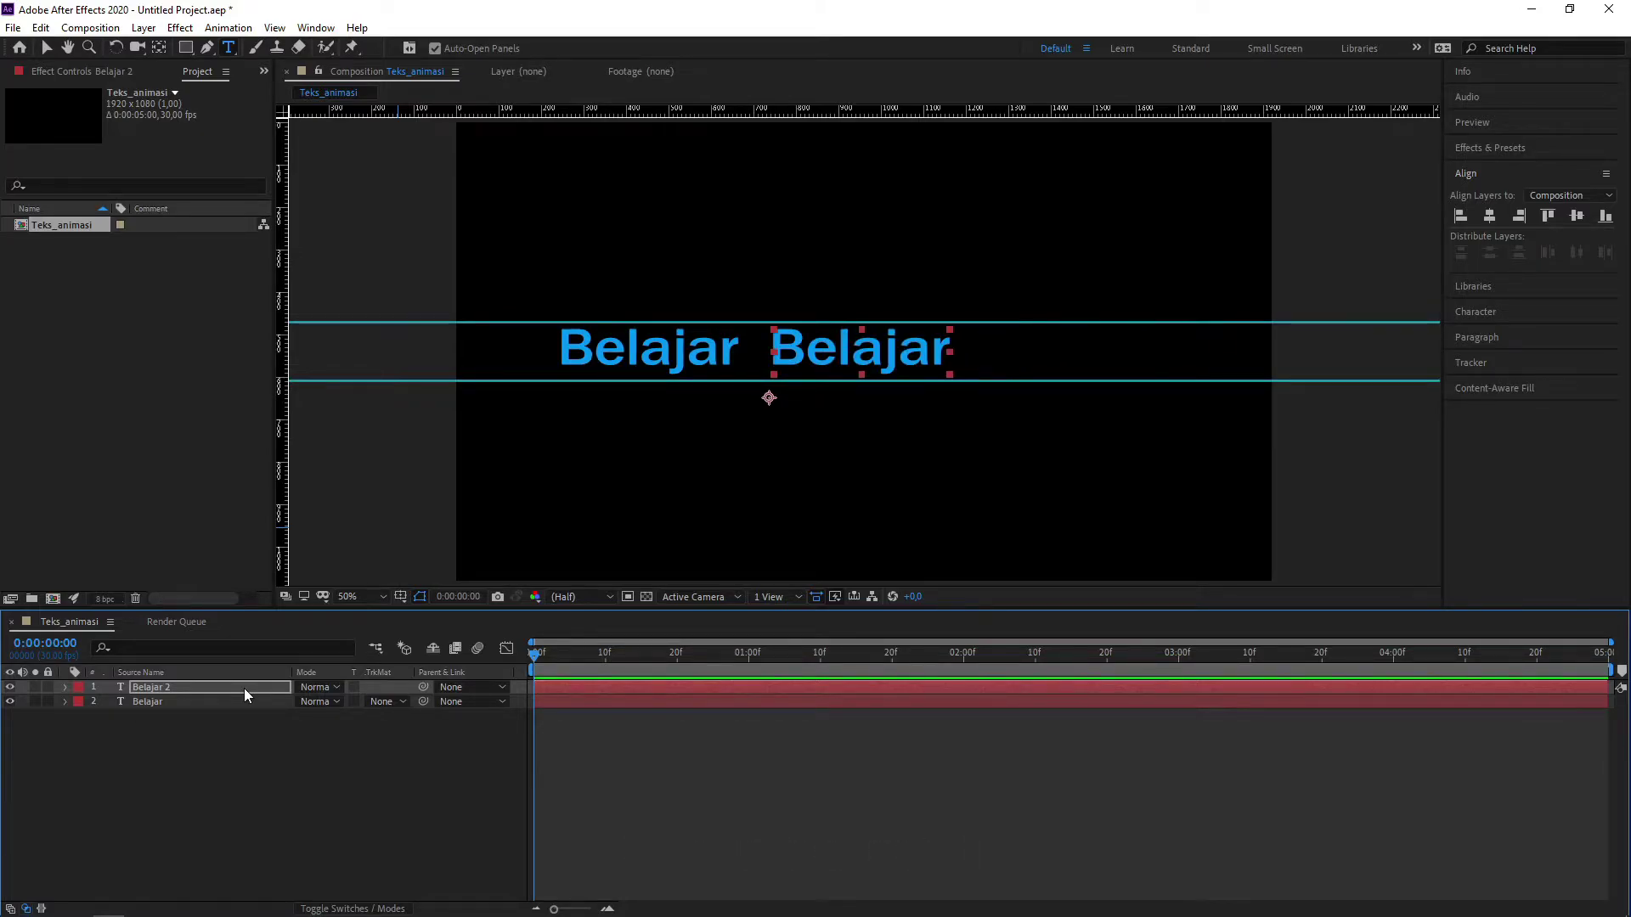
# Replace the duplicated text with four lines: "Edit Teks", "Edit Video", "Efek Sederhana" and "Dengan Adobe After Effect"
pyautogui.doubleClick(832, 357)
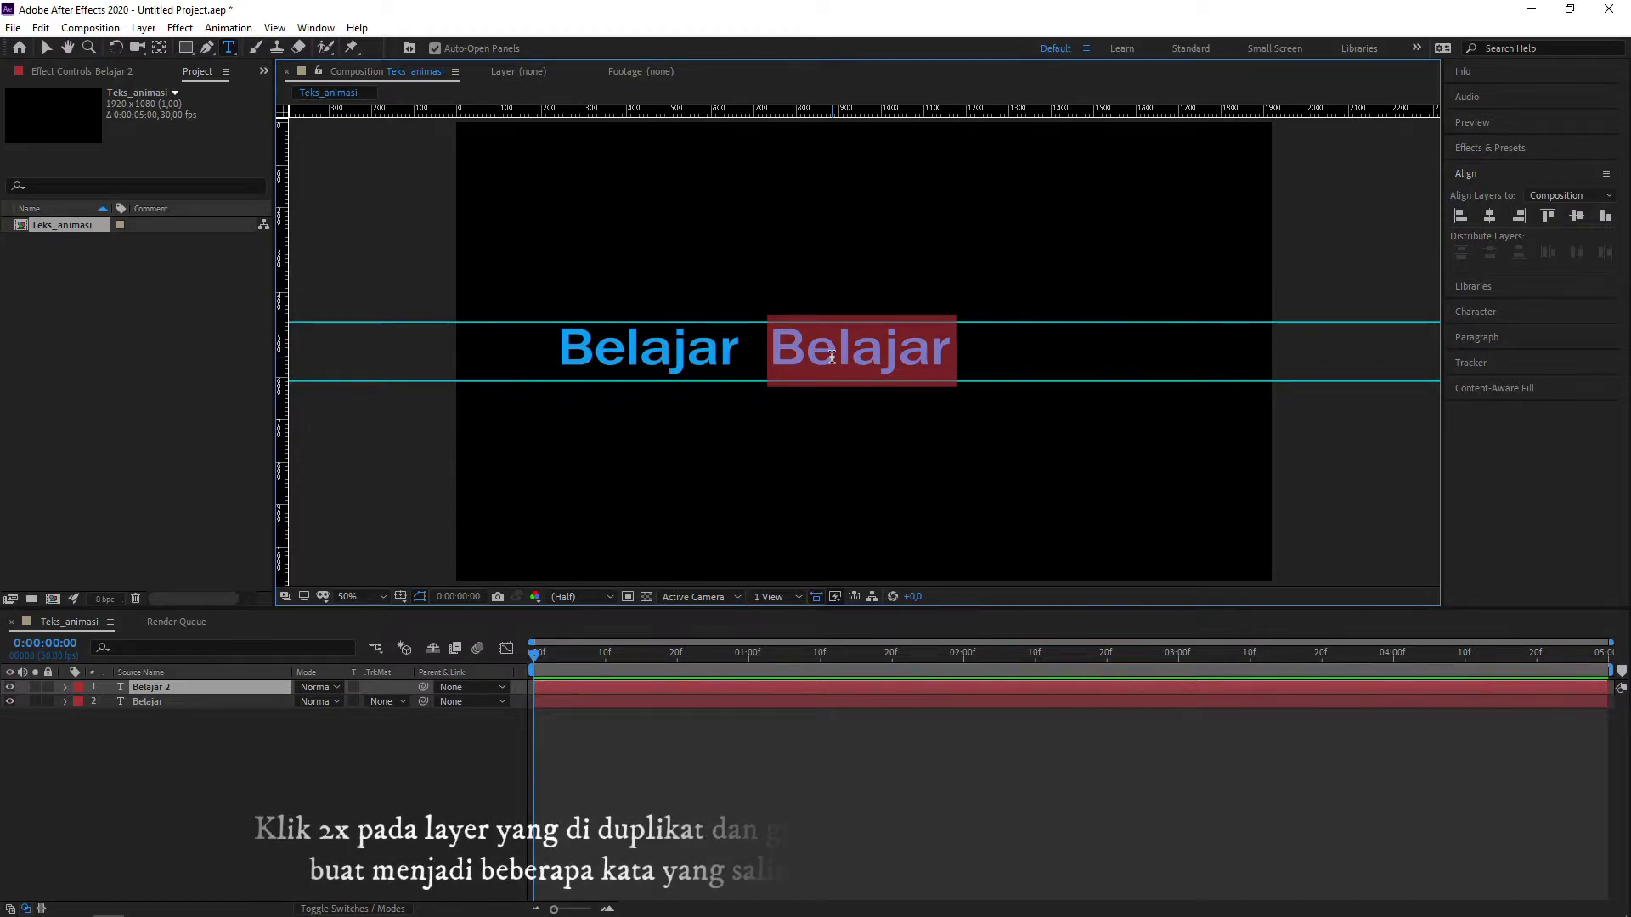
pyautogui.write('Edit')
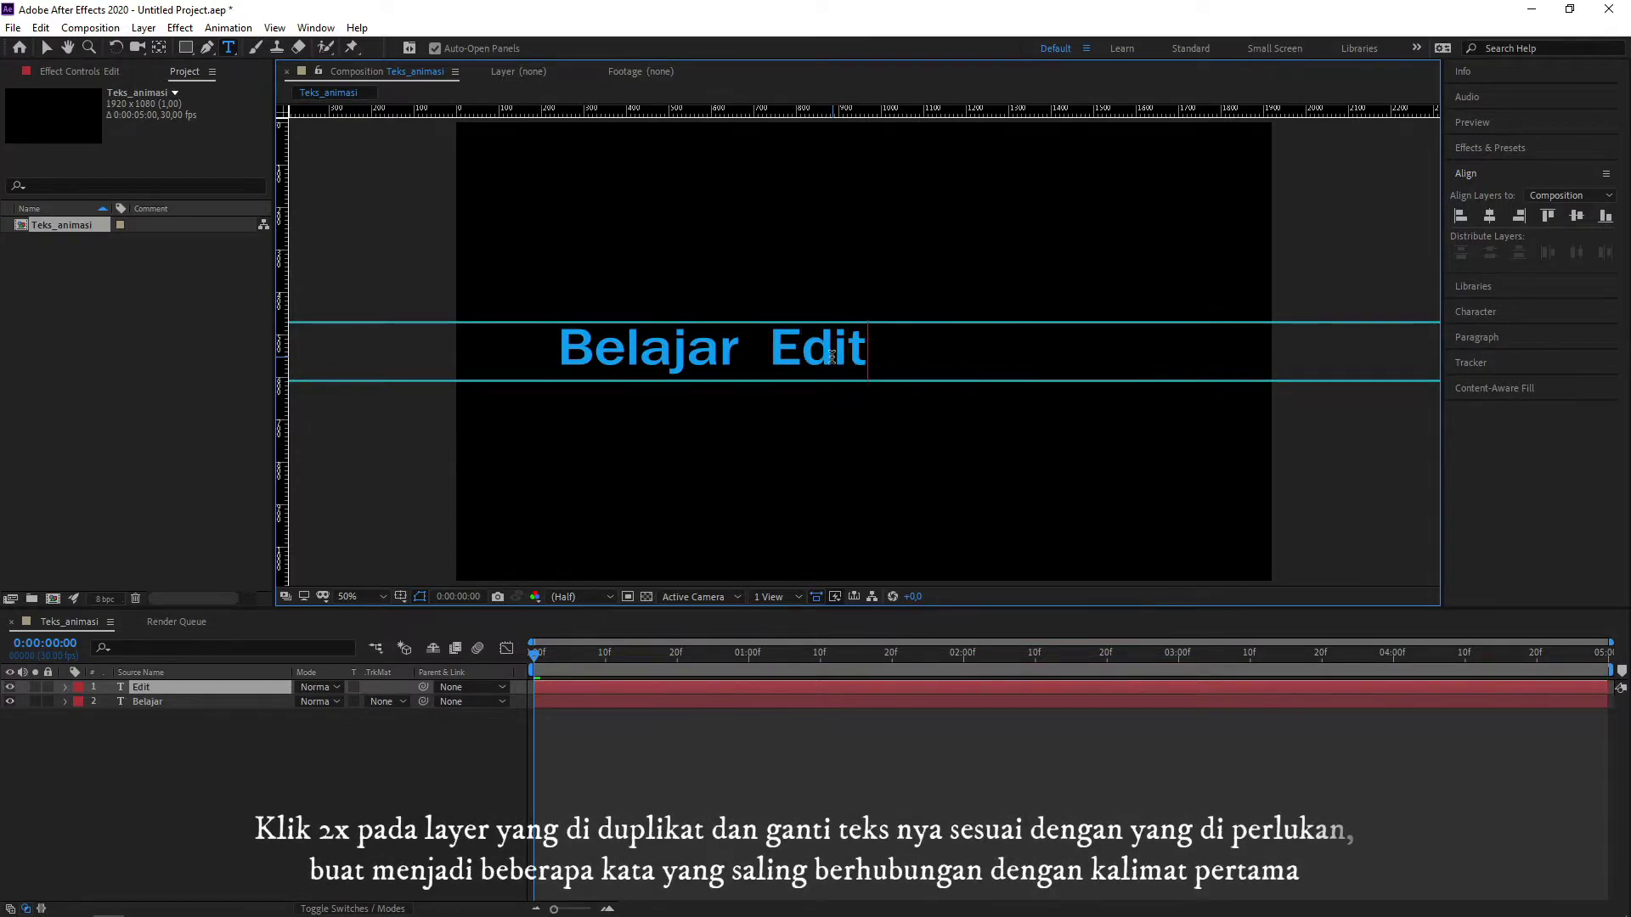
pyautogui.write(' Teks ')
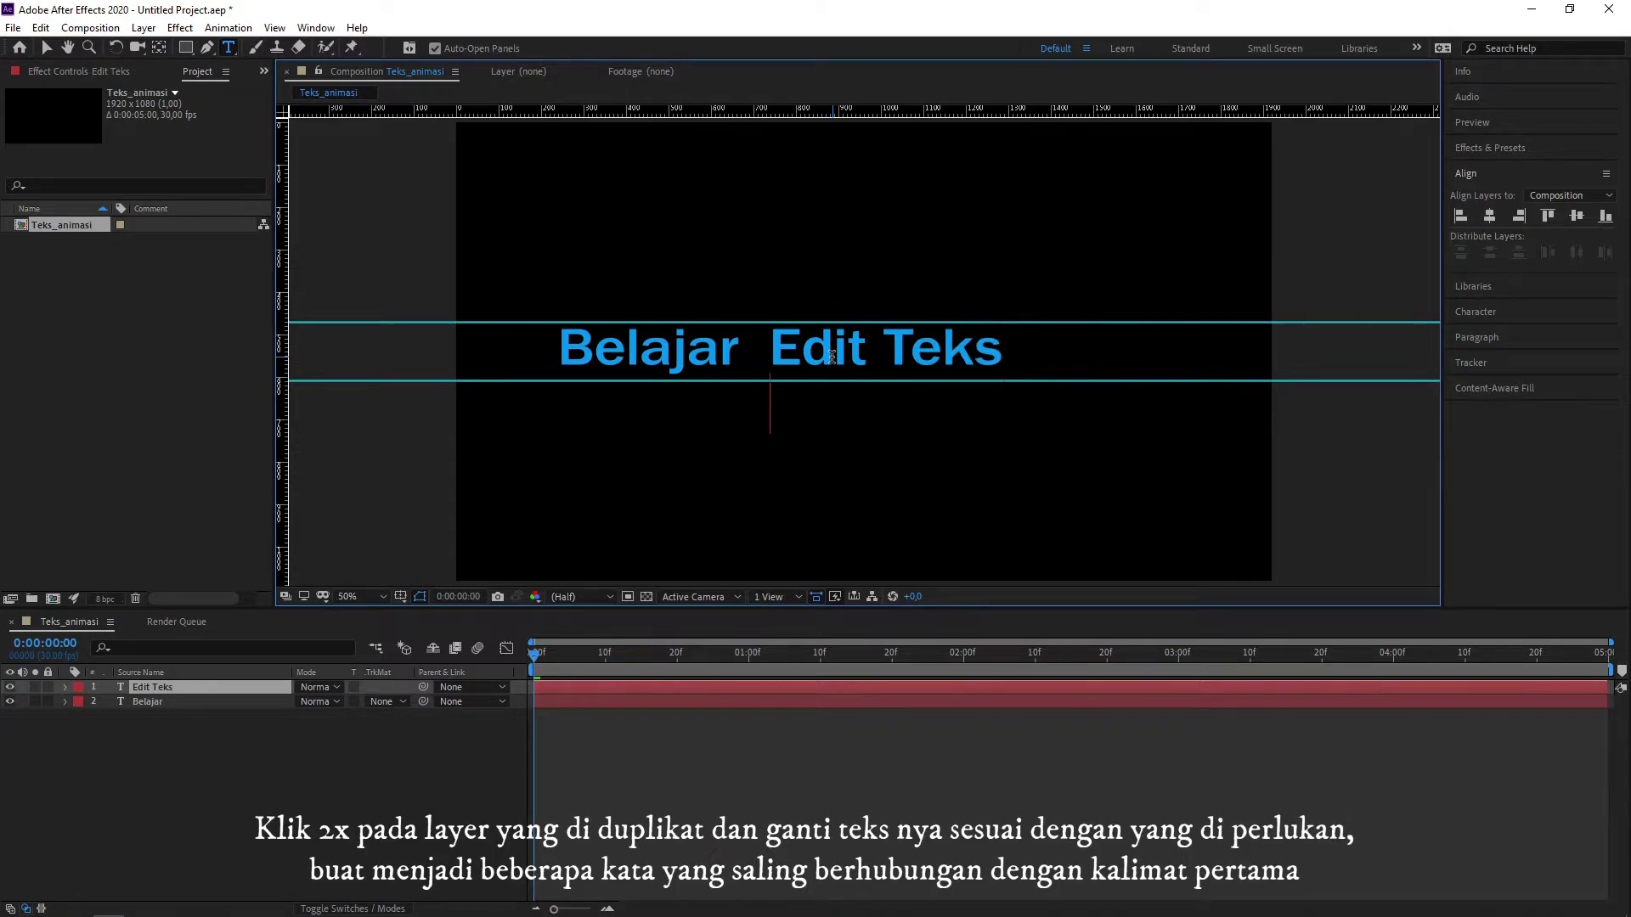
pyautogui.write('Edit')
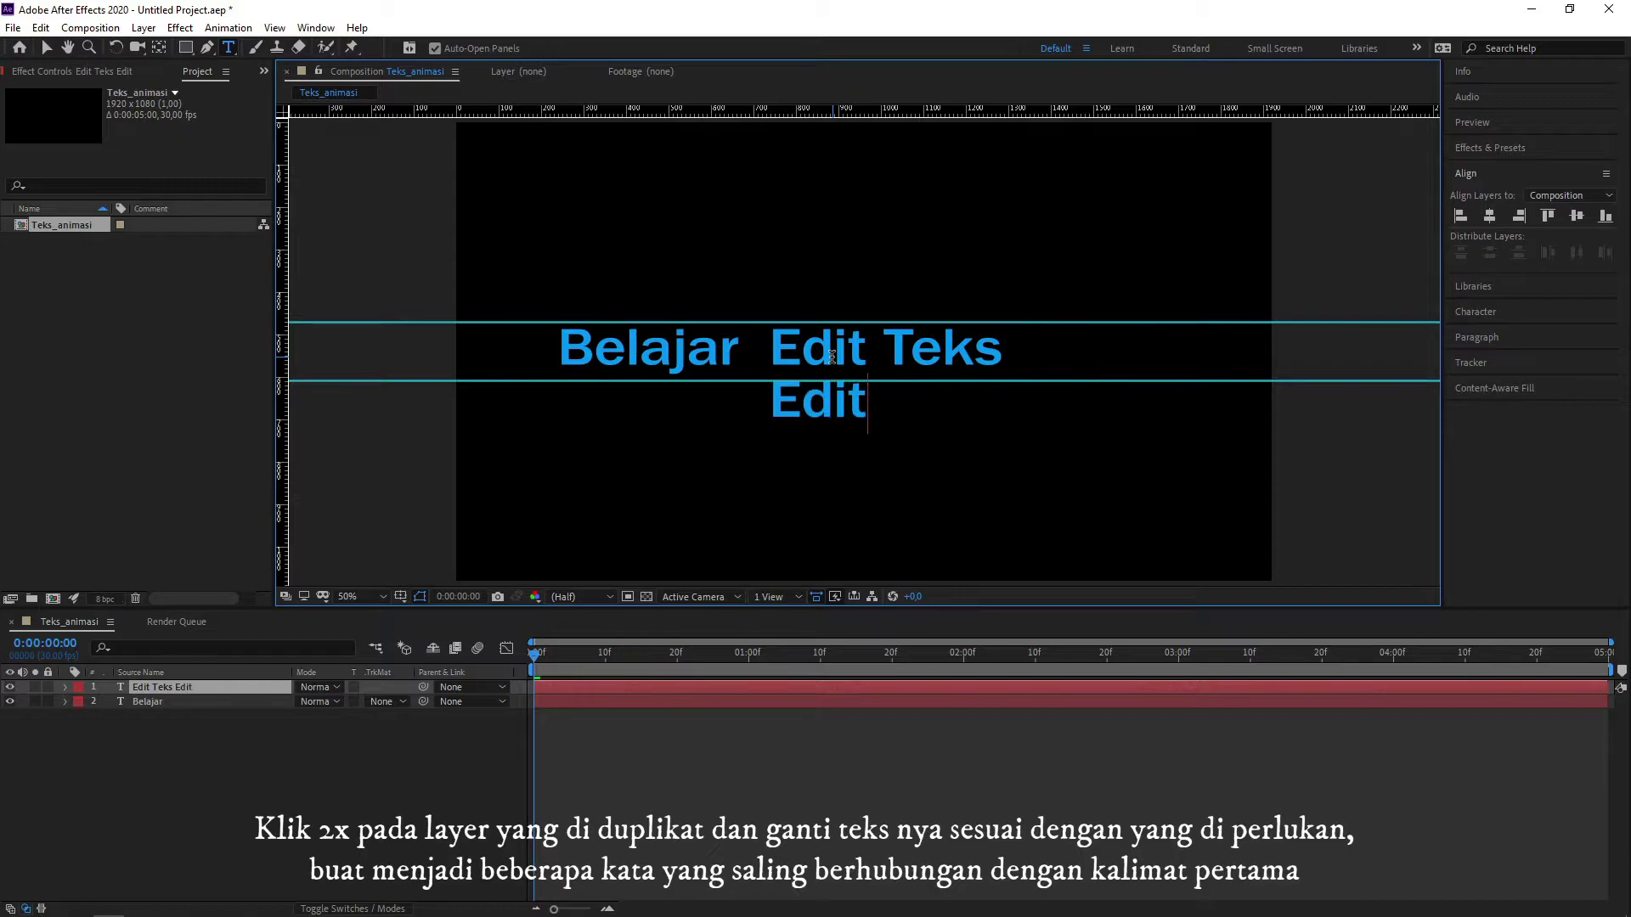
pyautogui.write(' Vid')
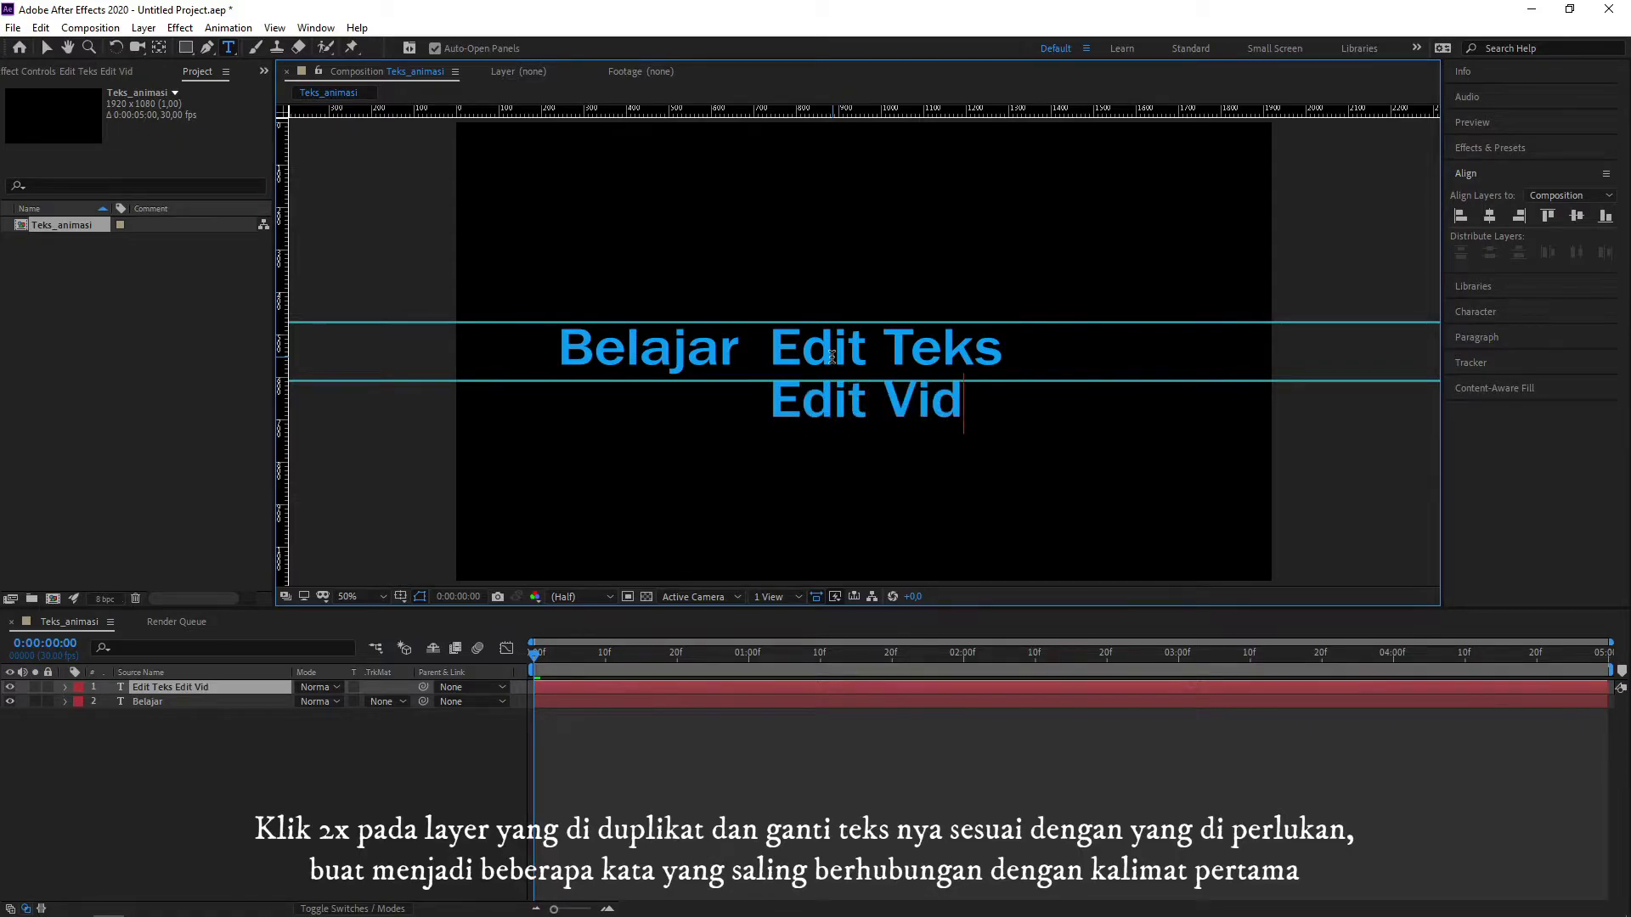
pyautogui.write('eo')
pyautogui.press('Return')
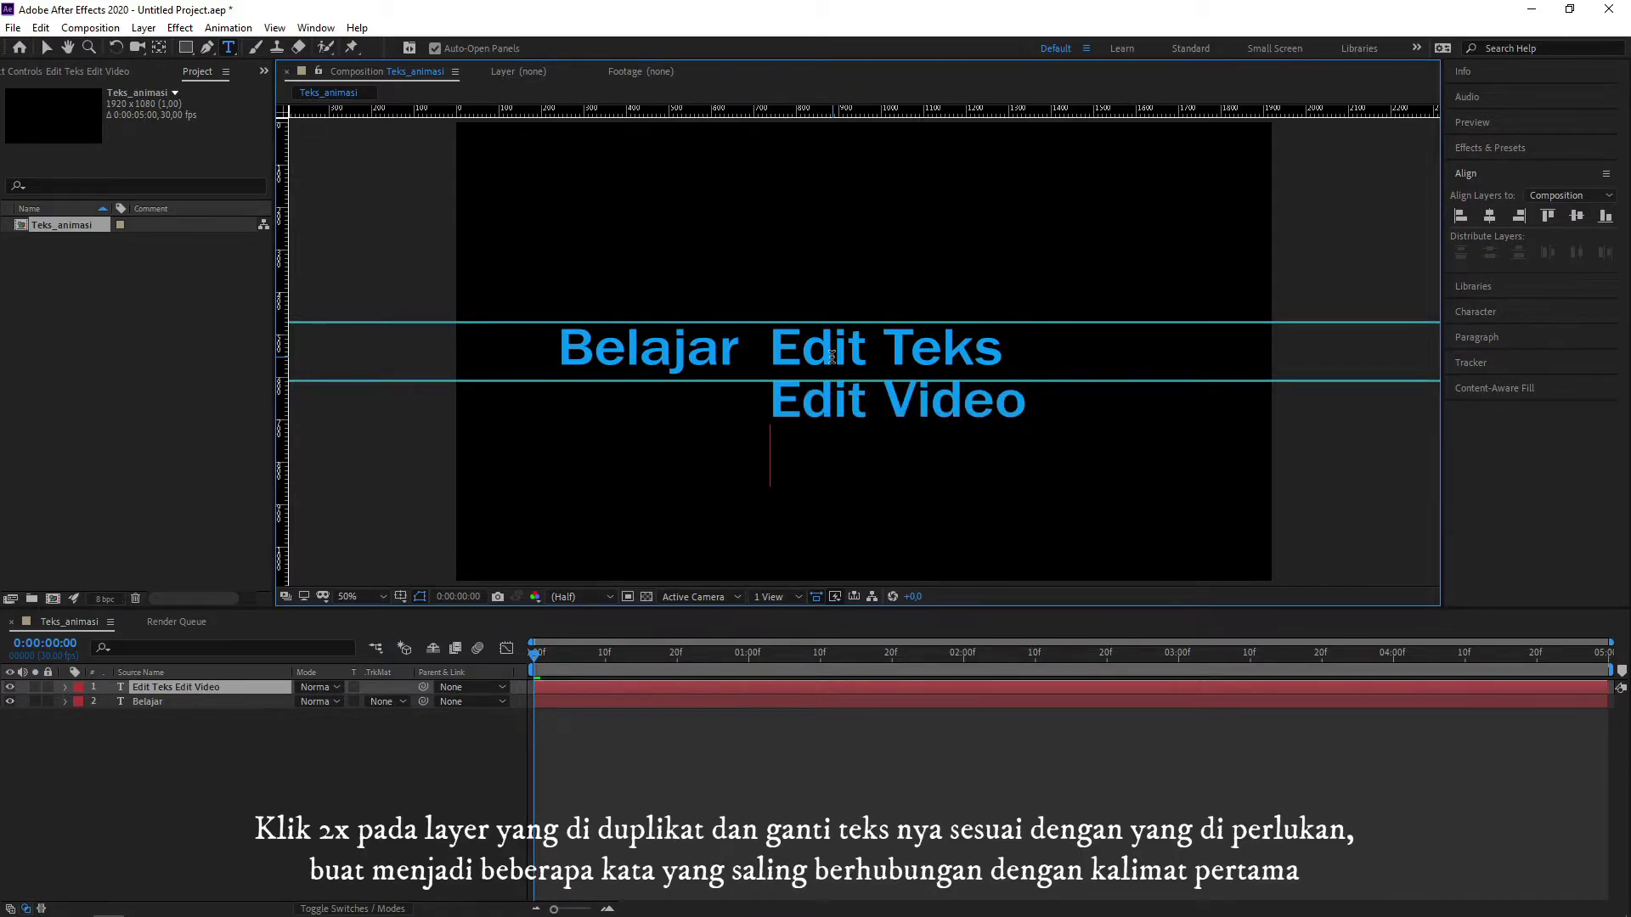
pyautogui.write('Efek')
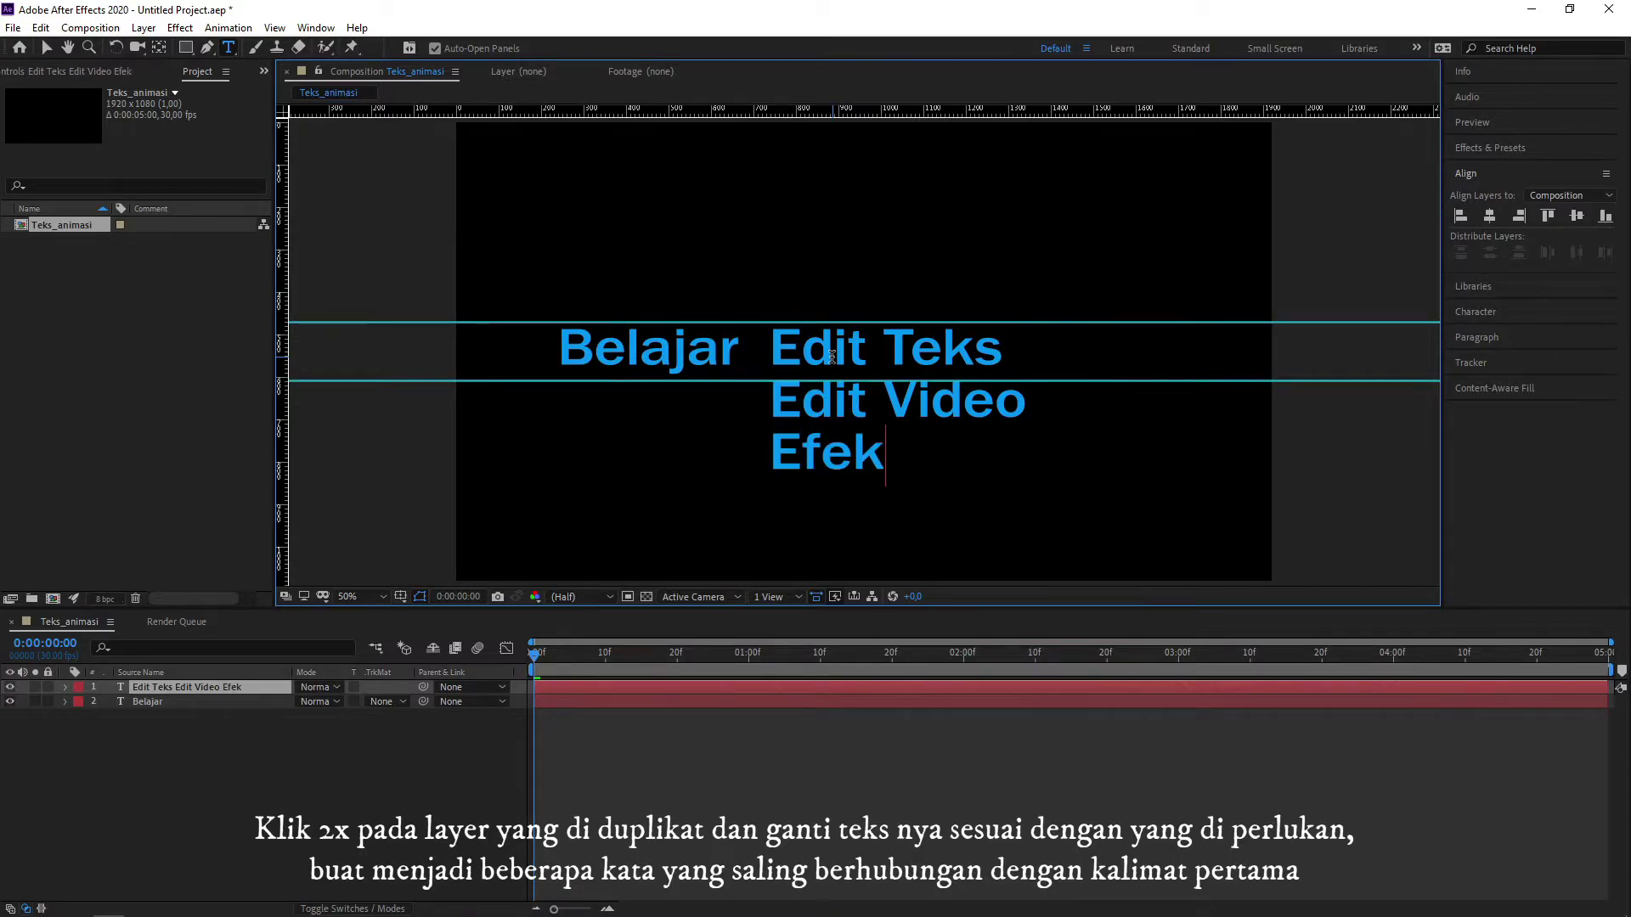
pyautogui.write(' Seder')
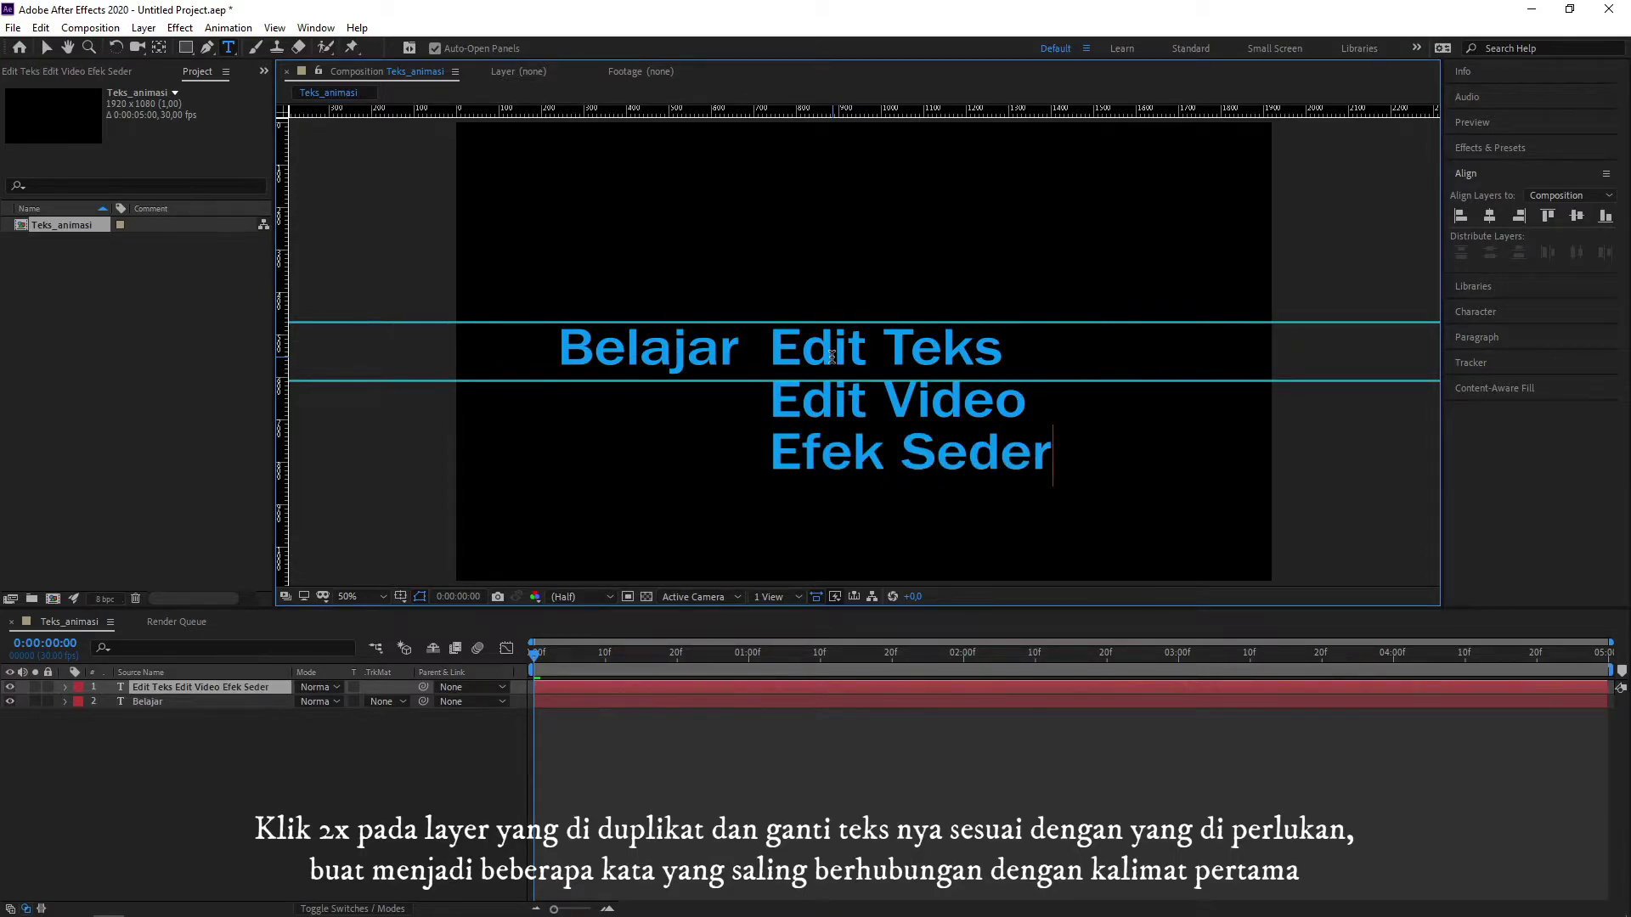
pyautogui.write('hana')
pyautogui.press('Return')
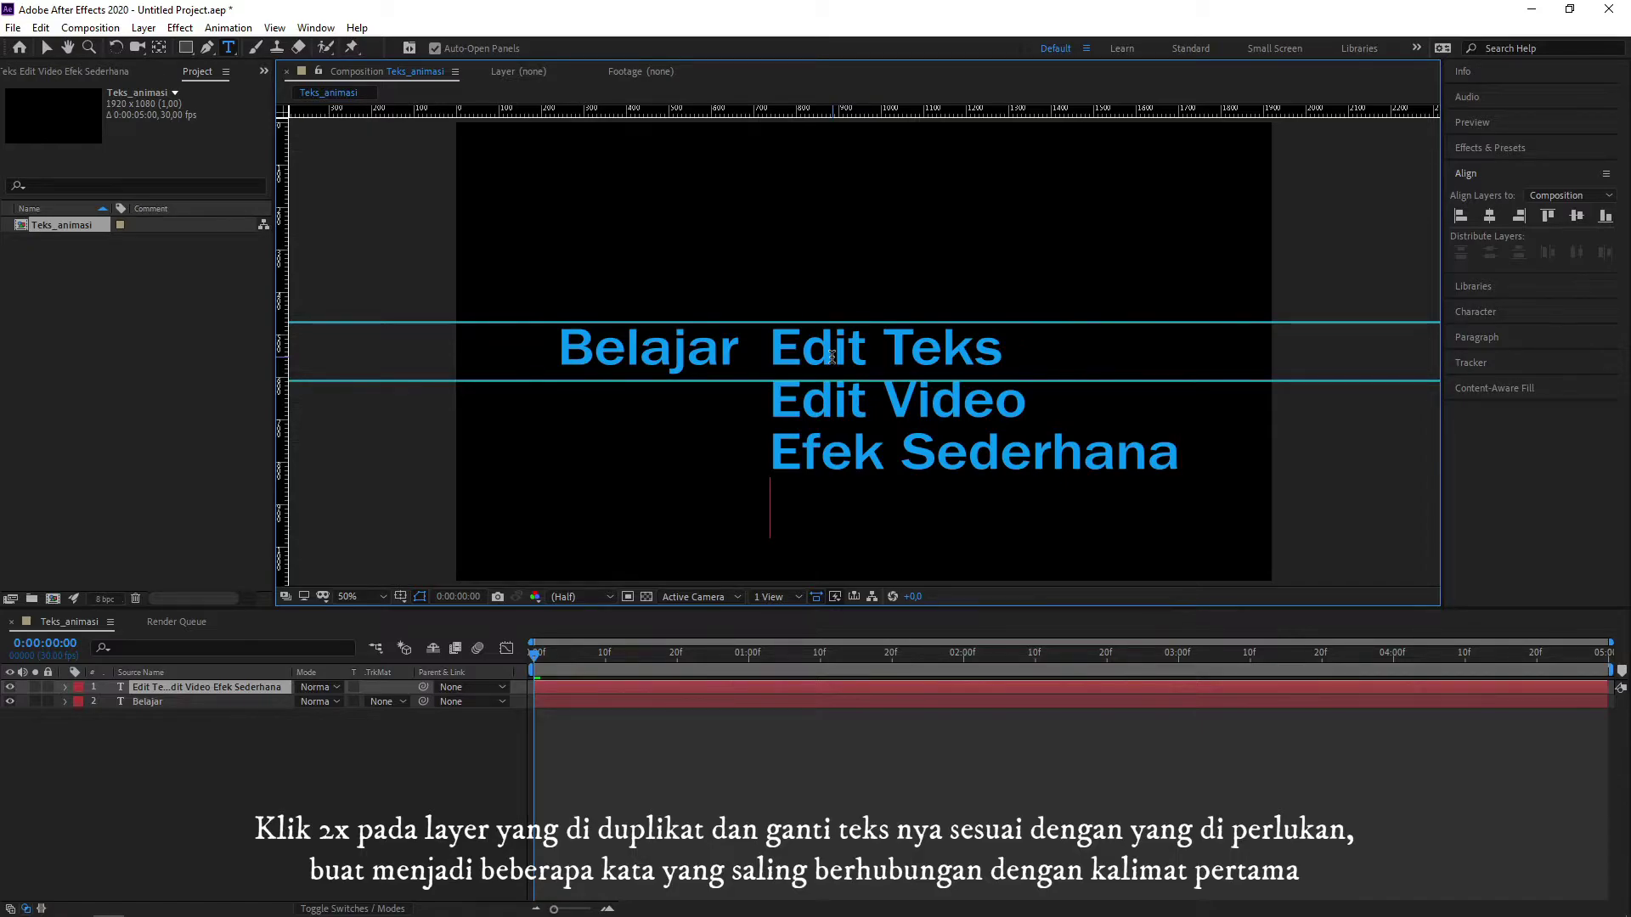
pyautogui.write('Dengan')
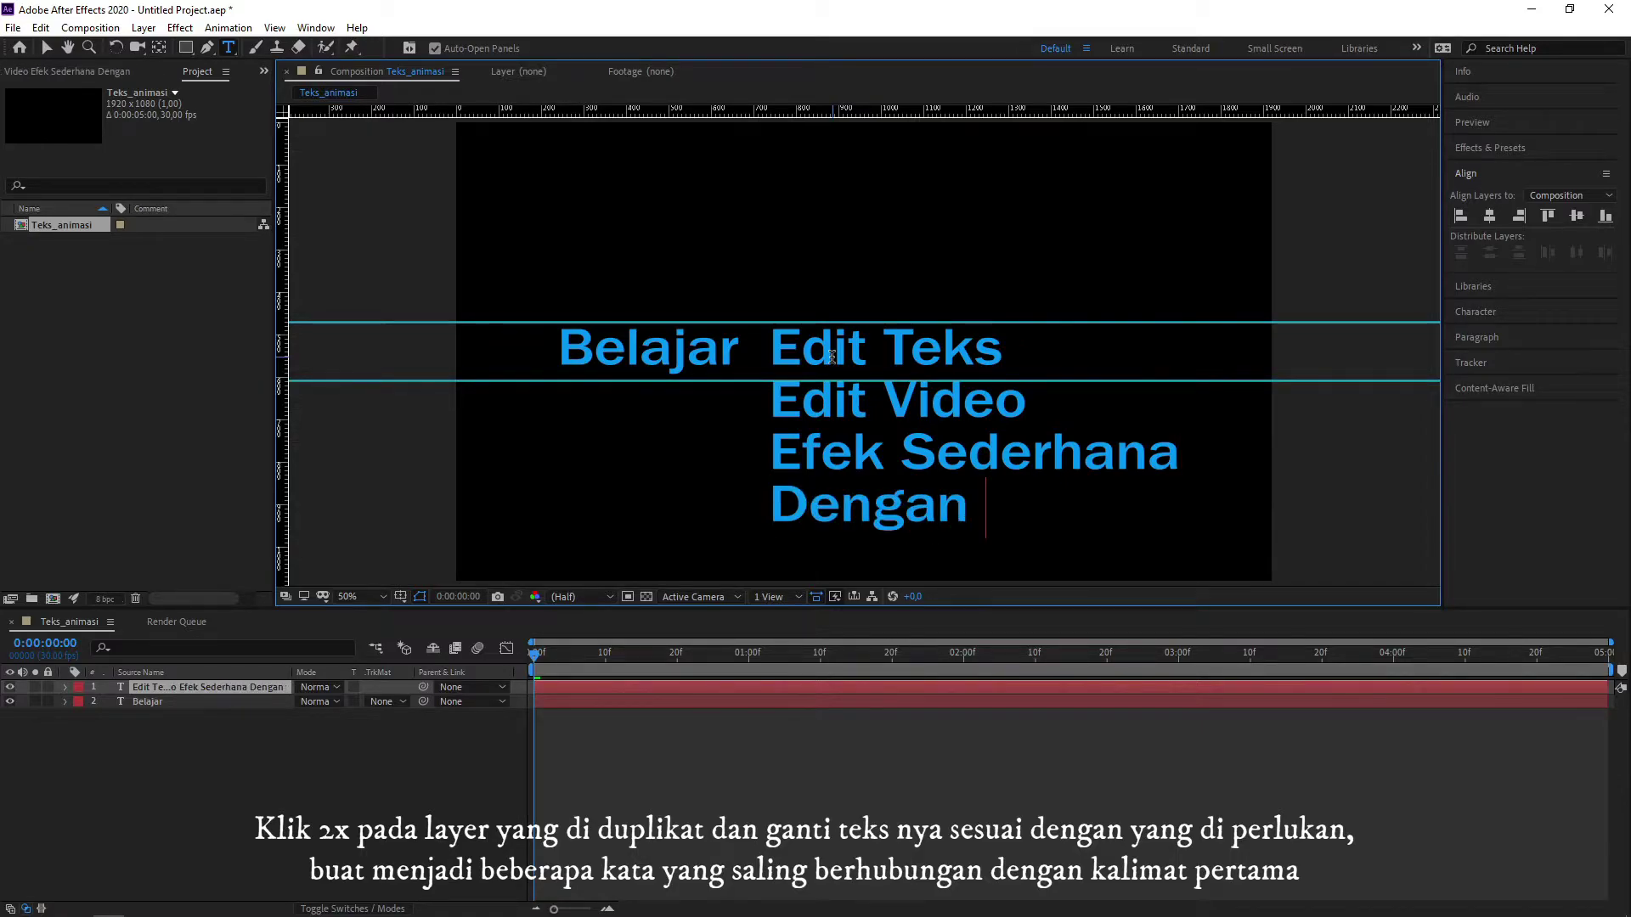
pyautogui.write(' Dob')
pyautogui.press('BackSpace')
pyautogui.press('BackSpace')
pyautogui.press('BackSpace')
pyautogui.write('Adobe')
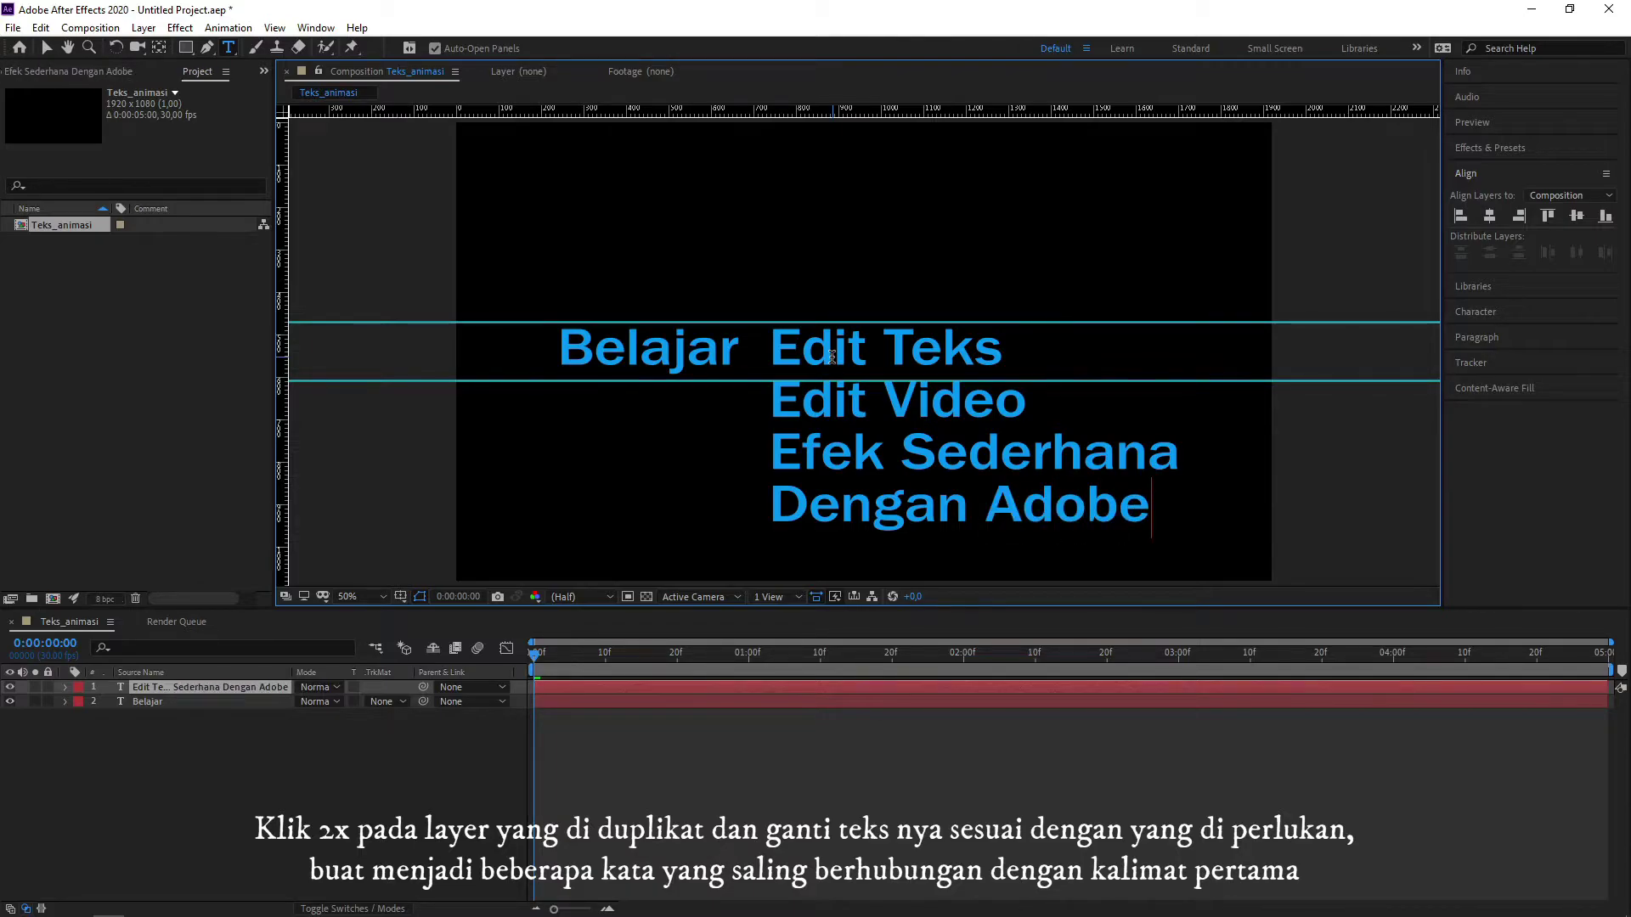
pyautogui.write(' Af')
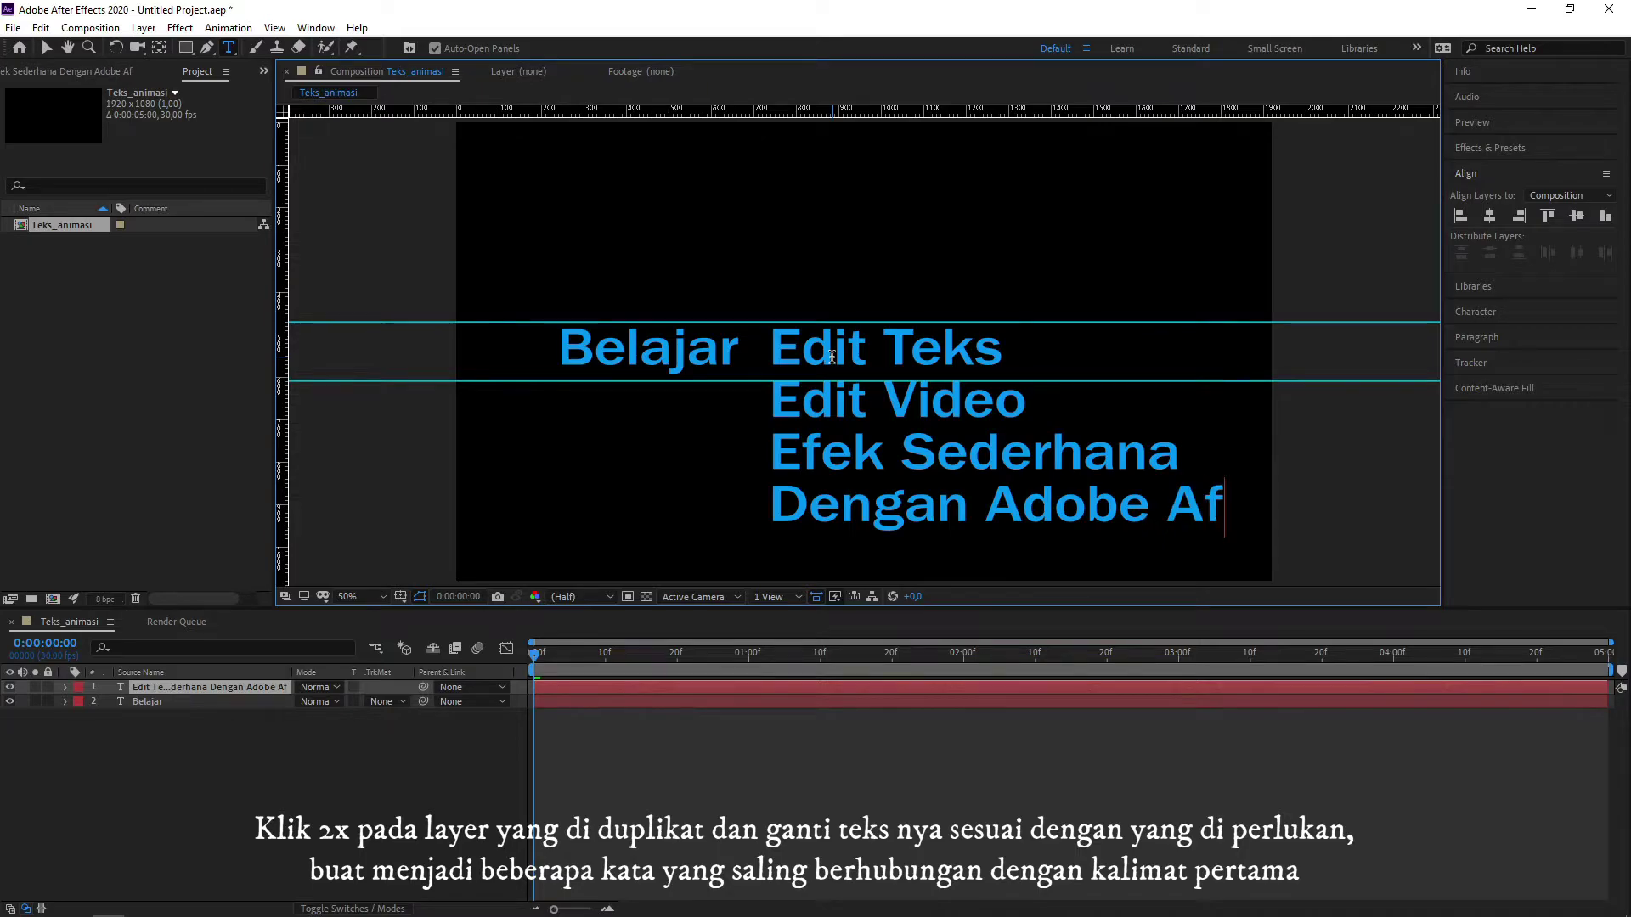
pyautogui.write('ter Effect')
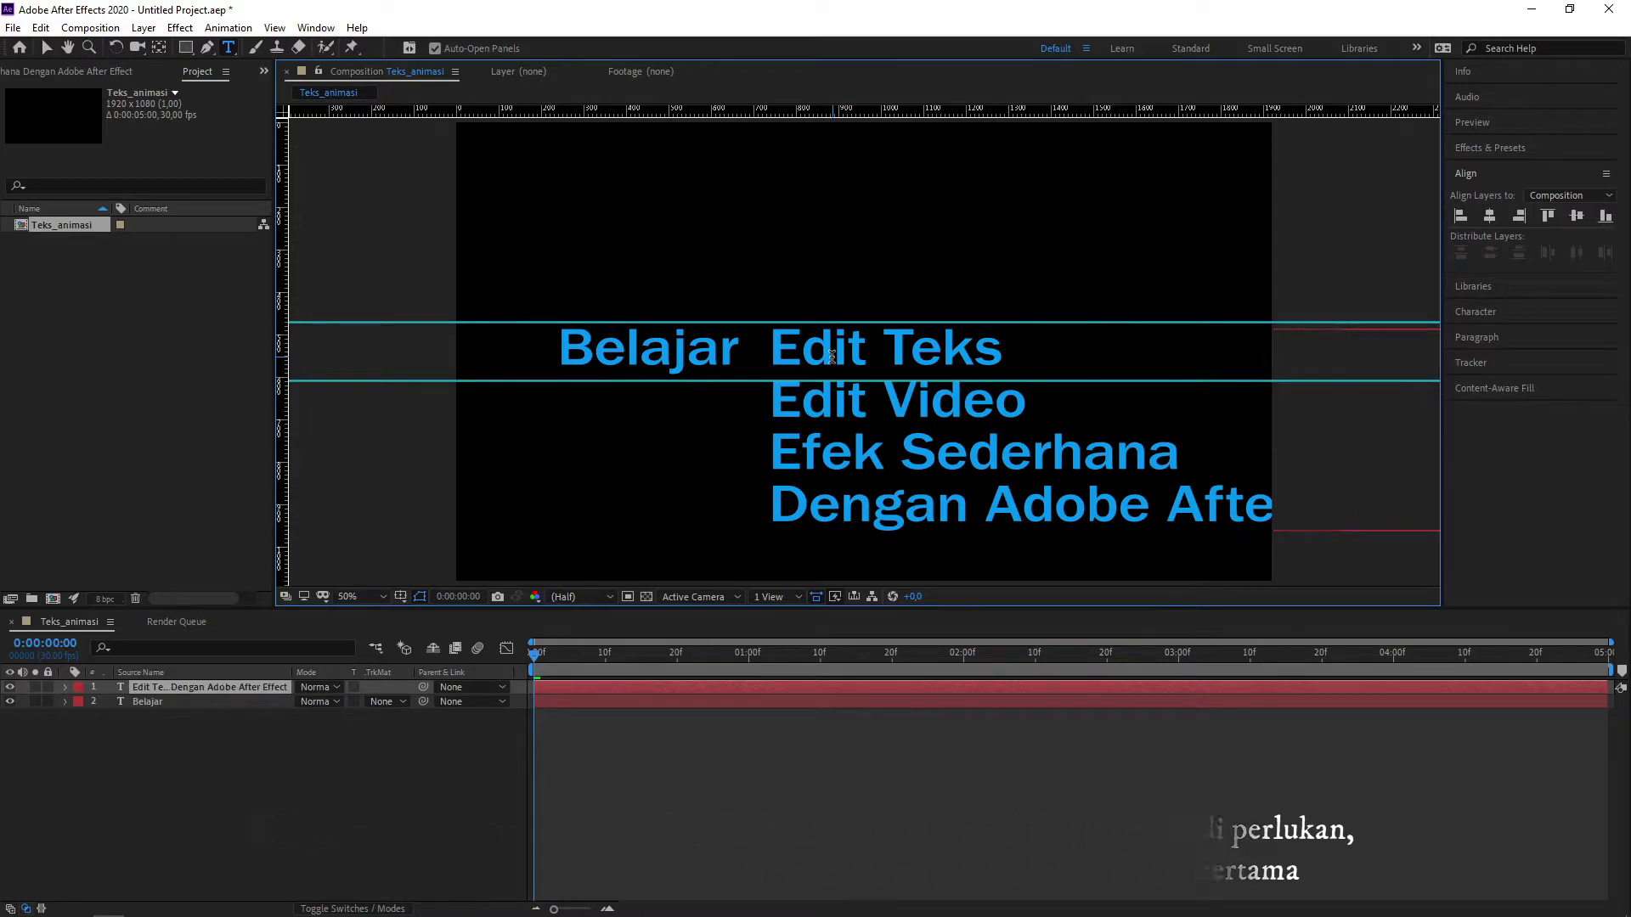
# Set the font size of both text layers to 116 px
pyautogui.click(242, 689)
pyautogui.keyDown('shift'); pyautogui.click(236, 703); pyautogui.keyUp('shift')
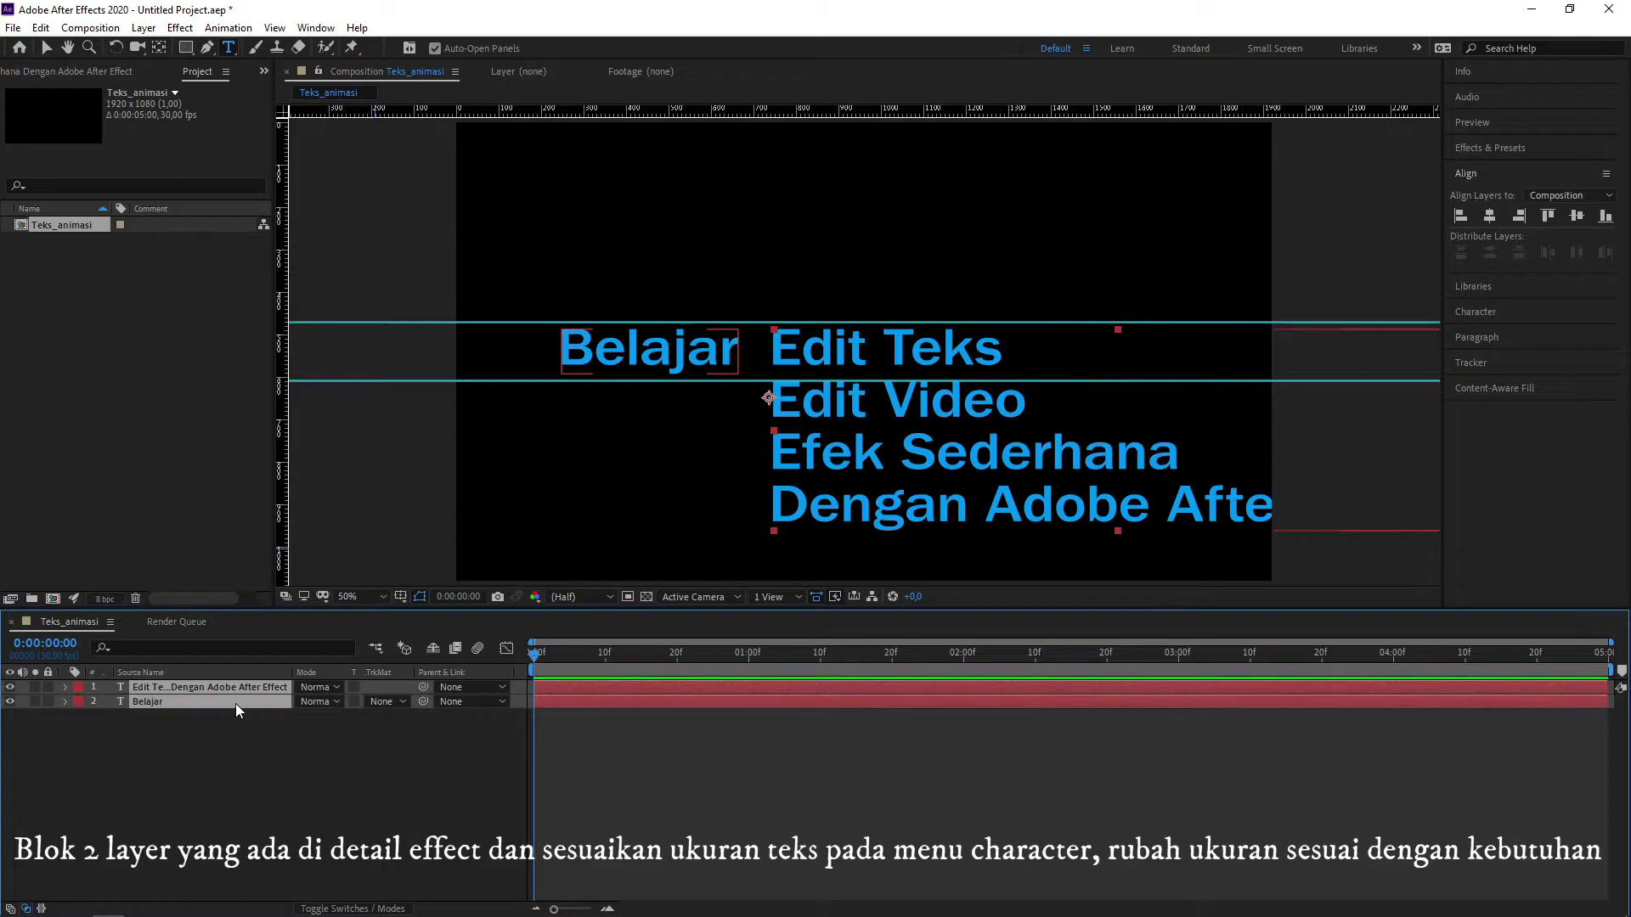
pyautogui.click(1475, 318)
pyautogui.moveTo(1479, 298); pyautogui.dragTo(1455, 297)
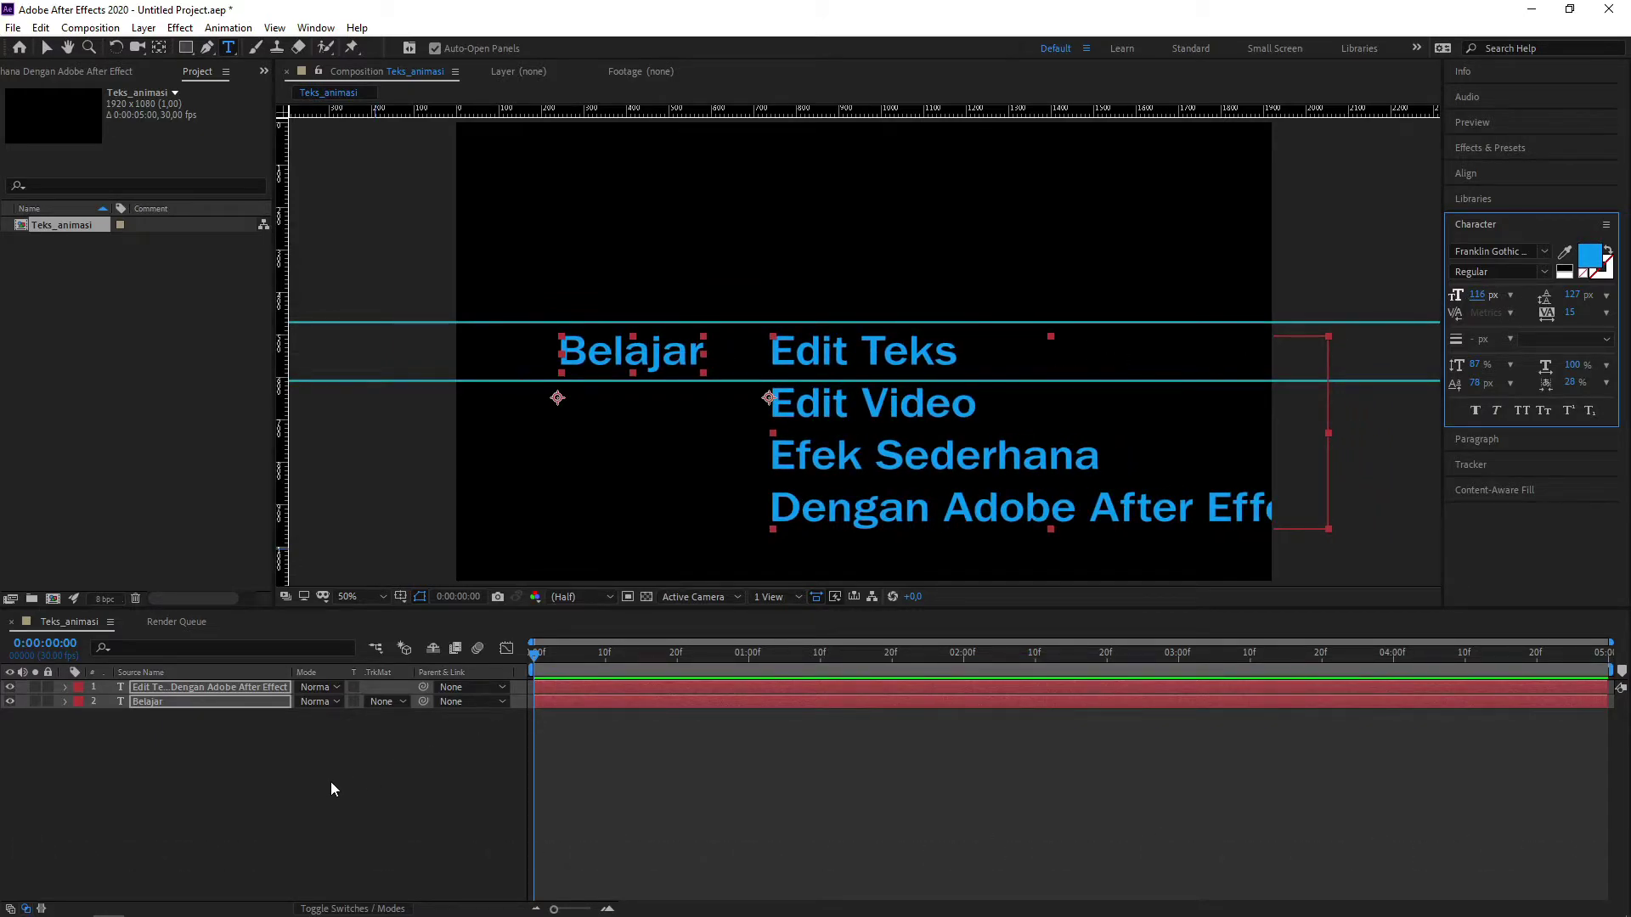
# Move both text layers together about 200 px to the left so the longest line fits within the frame
pyautogui.hotkey('shift', 'Left')
pyautogui.hotkey('shift', 'Left')
pyautogui.hotkey('shift', 'Left')
pyautogui.hotkey('shift', 'Left')
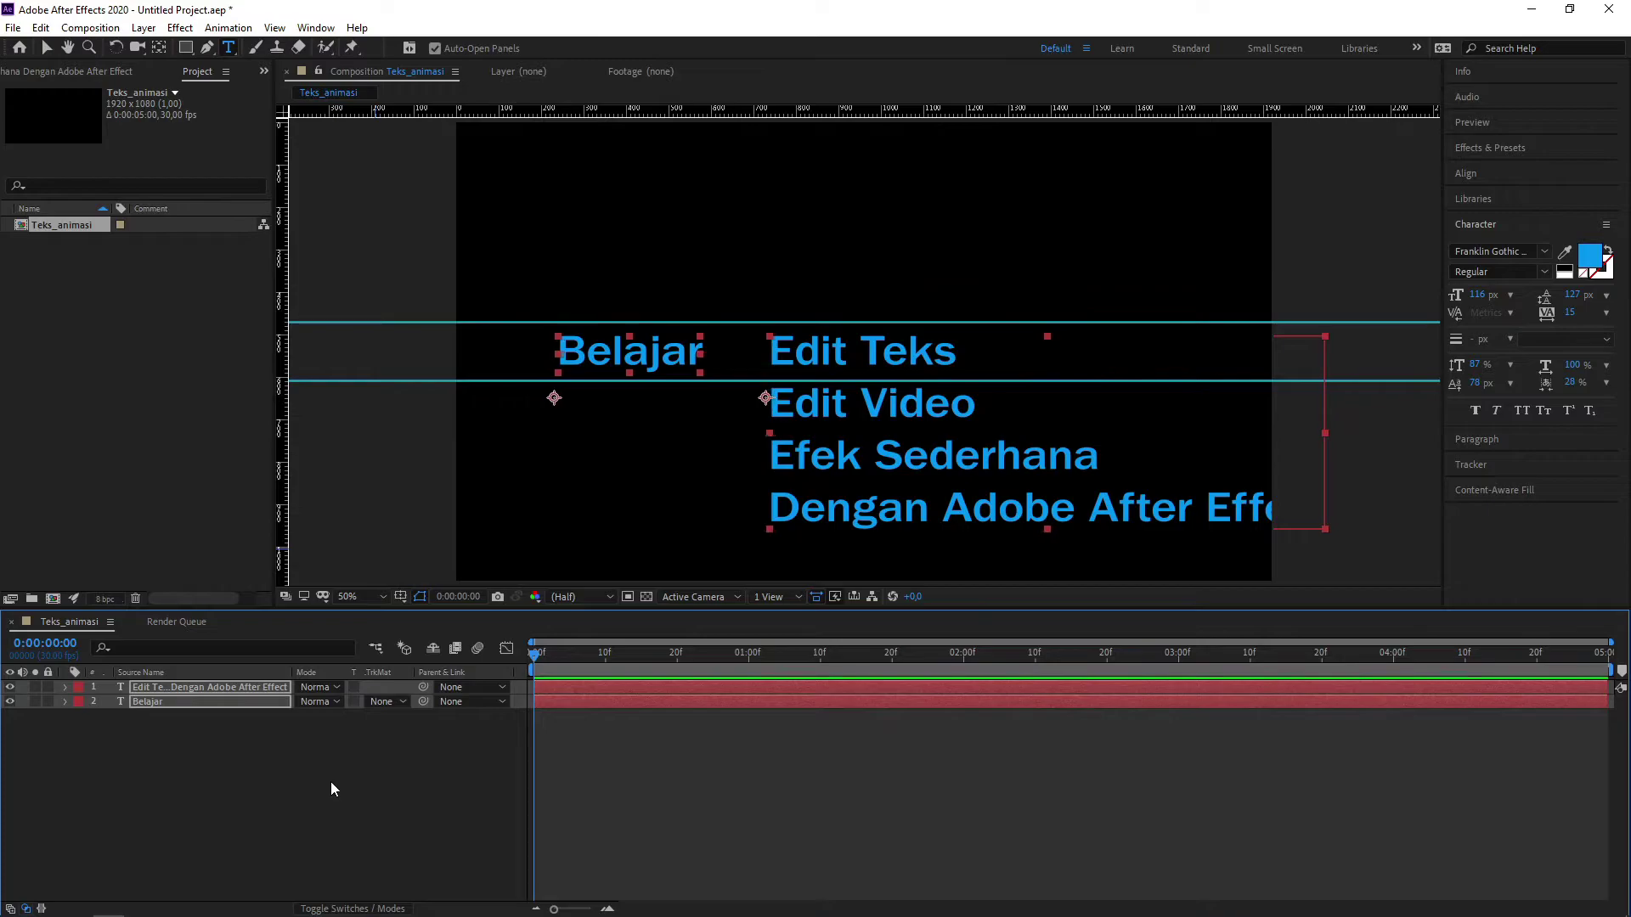
pyautogui.hotkey('shift', 'Left')
pyautogui.hotkey('shift', 'Left')
pyautogui.hotkey('shift', 'Left')
pyautogui.hotkey('shift', 'Left')
pyautogui.hotkey('shift', 'Left')
pyautogui.hotkey('shift', 'Left')
pyautogui.hotkey('shift', 'Left')
pyautogui.hotkey('shift', 'Left')
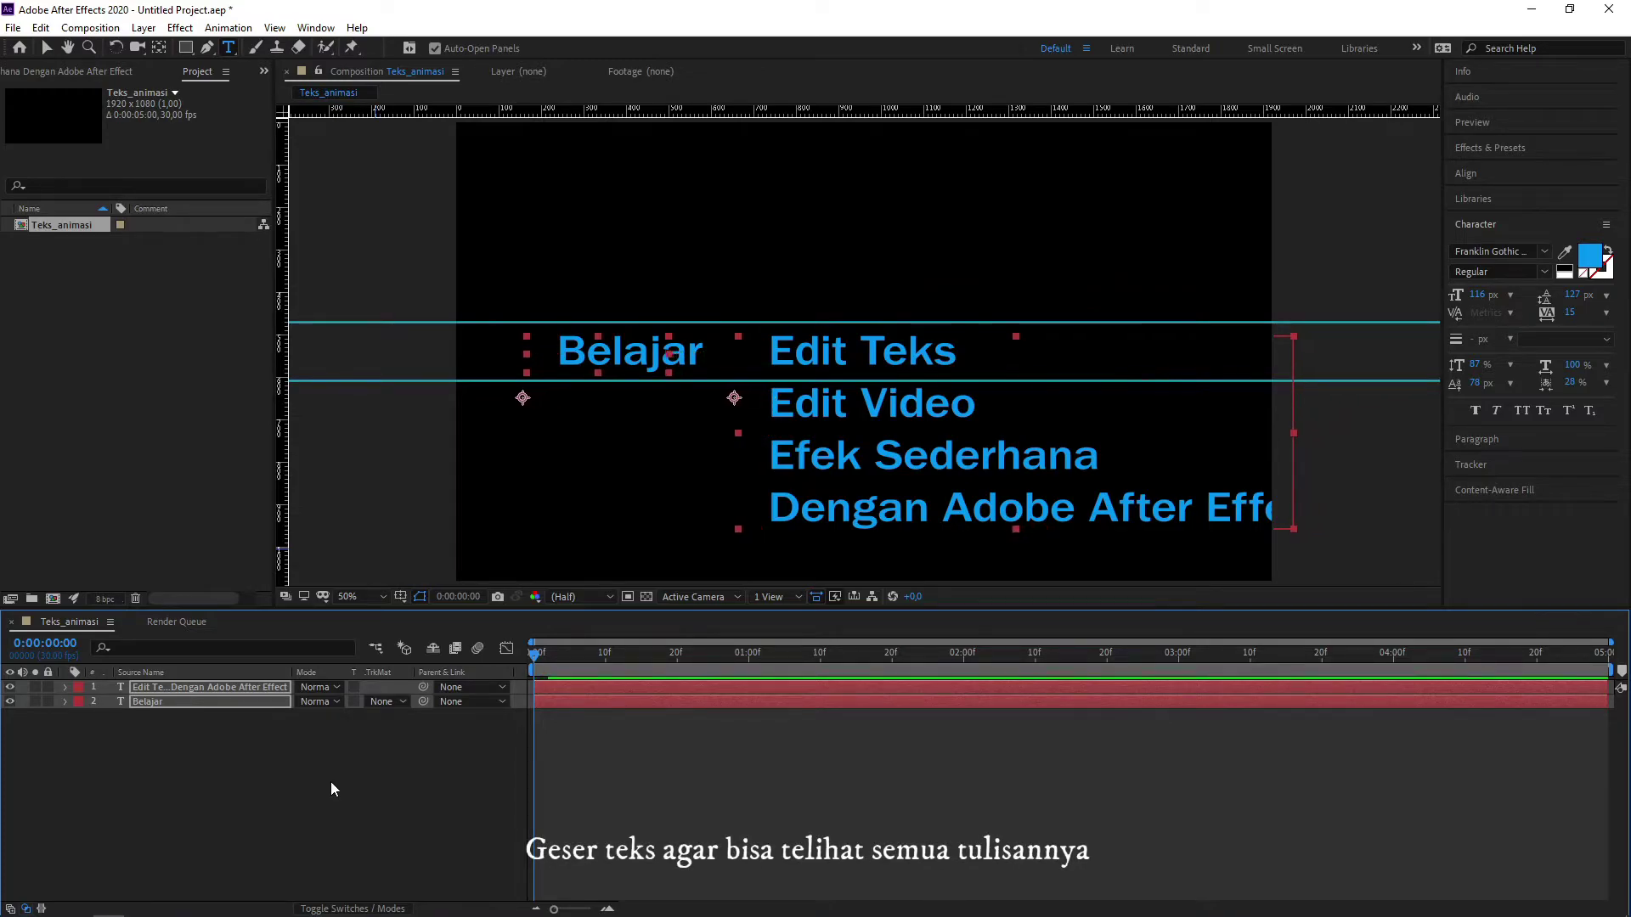
pyautogui.hotkey('shift', 'Left')
pyautogui.hotkey('shift', 'Left')
pyautogui.hotkey('shift', 'Left')
pyautogui.hotkey('shift', 'Left')
pyautogui.hotkey('shift', 'Left')
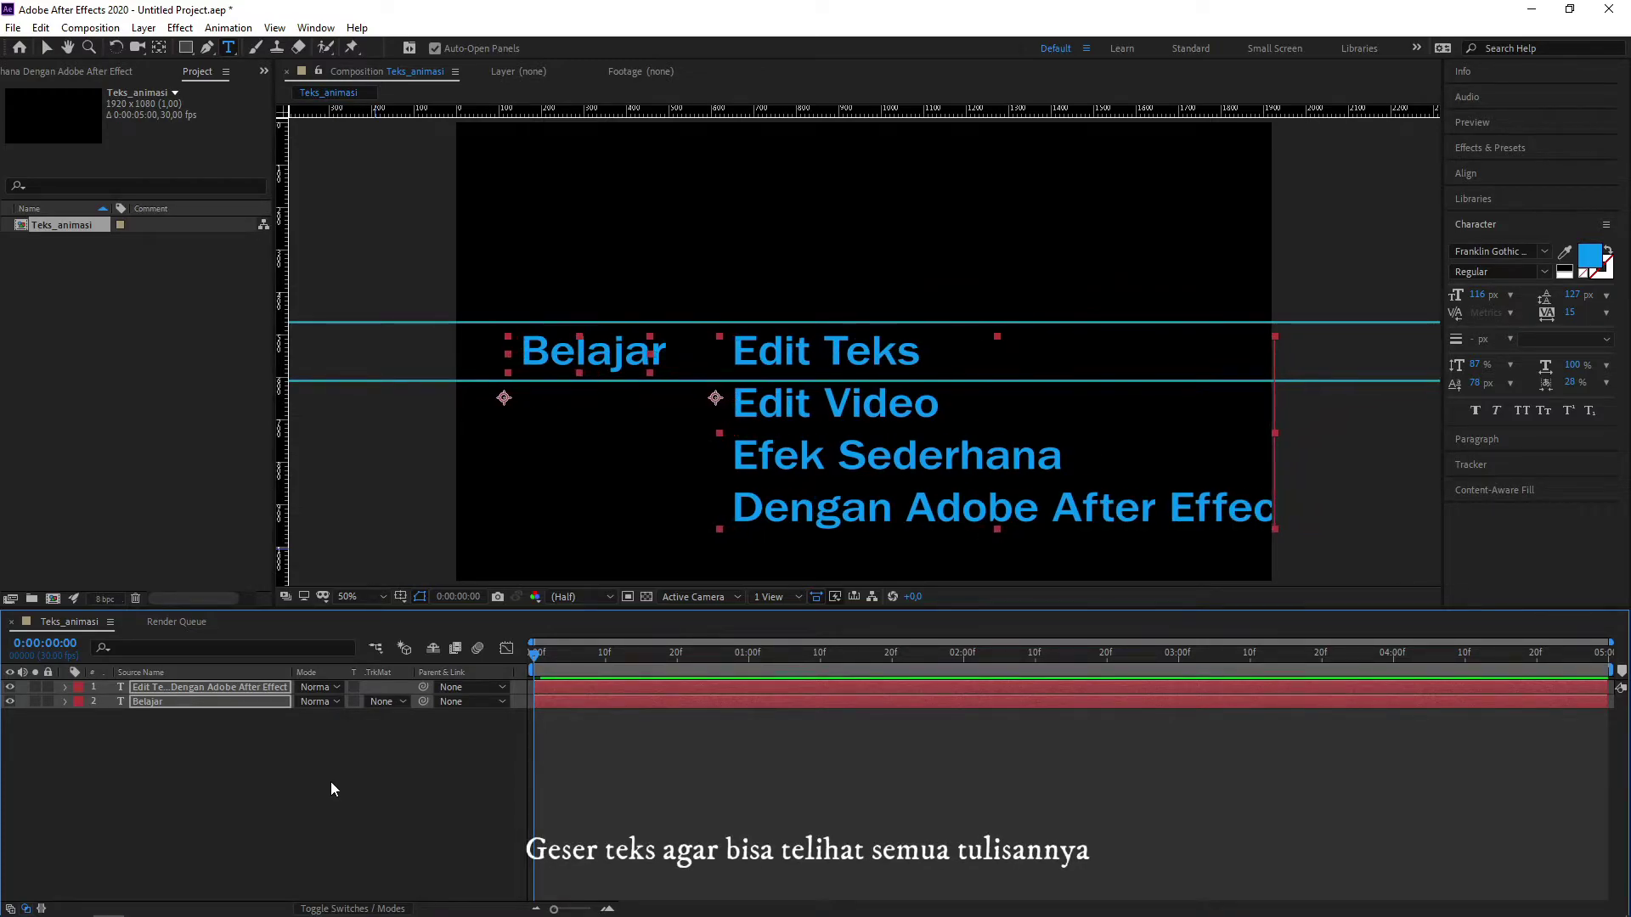
pyautogui.hotkey('shift', 'Left')
pyautogui.hotkey('shift', 'Left')
pyautogui.hotkey('shift', 'Left')
pyautogui.hotkey('shift', 'Left')
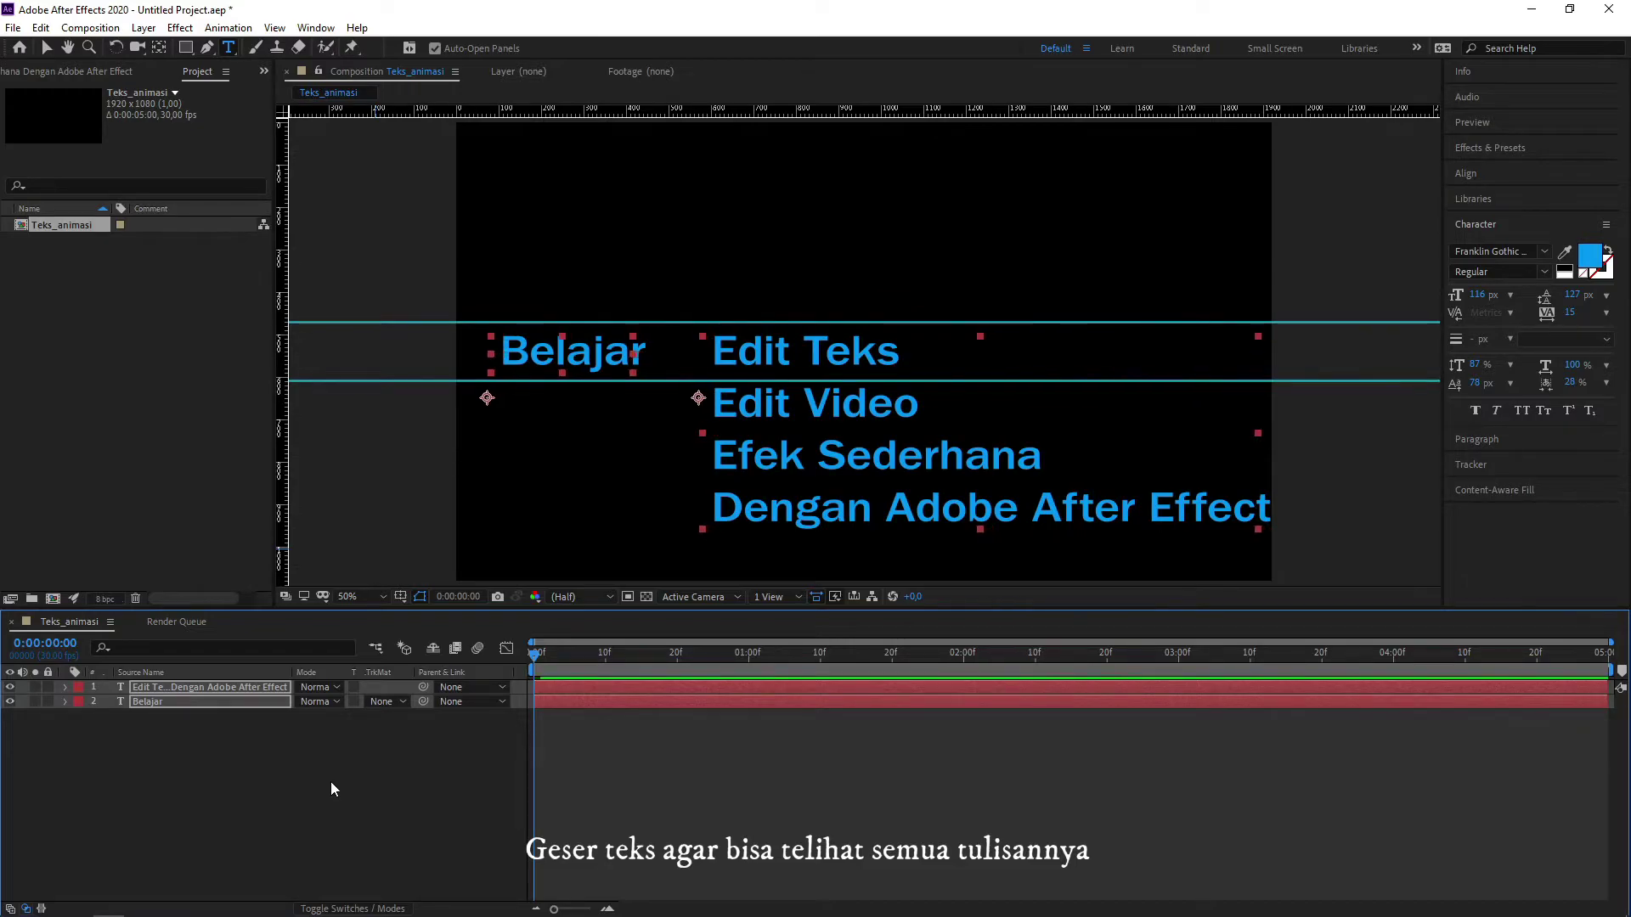
pyautogui.hotkey('shift', 'Left')
pyautogui.hotkey('shift', 'Left')
pyautogui.hotkey('shift', 'Left')
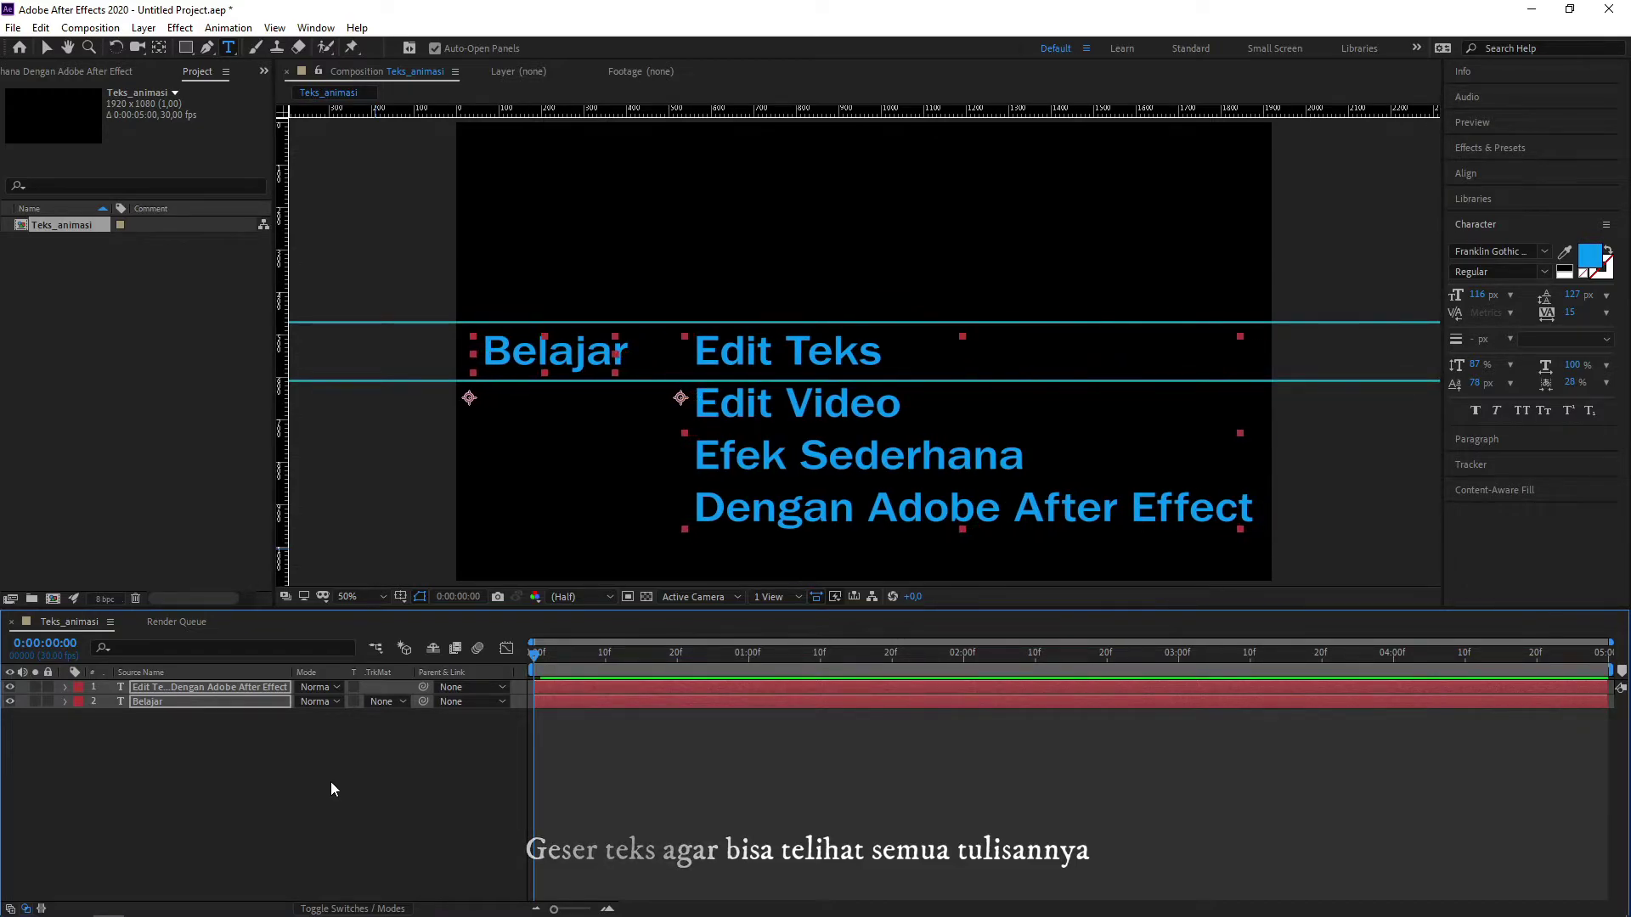
pyautogui.click(292, 769)
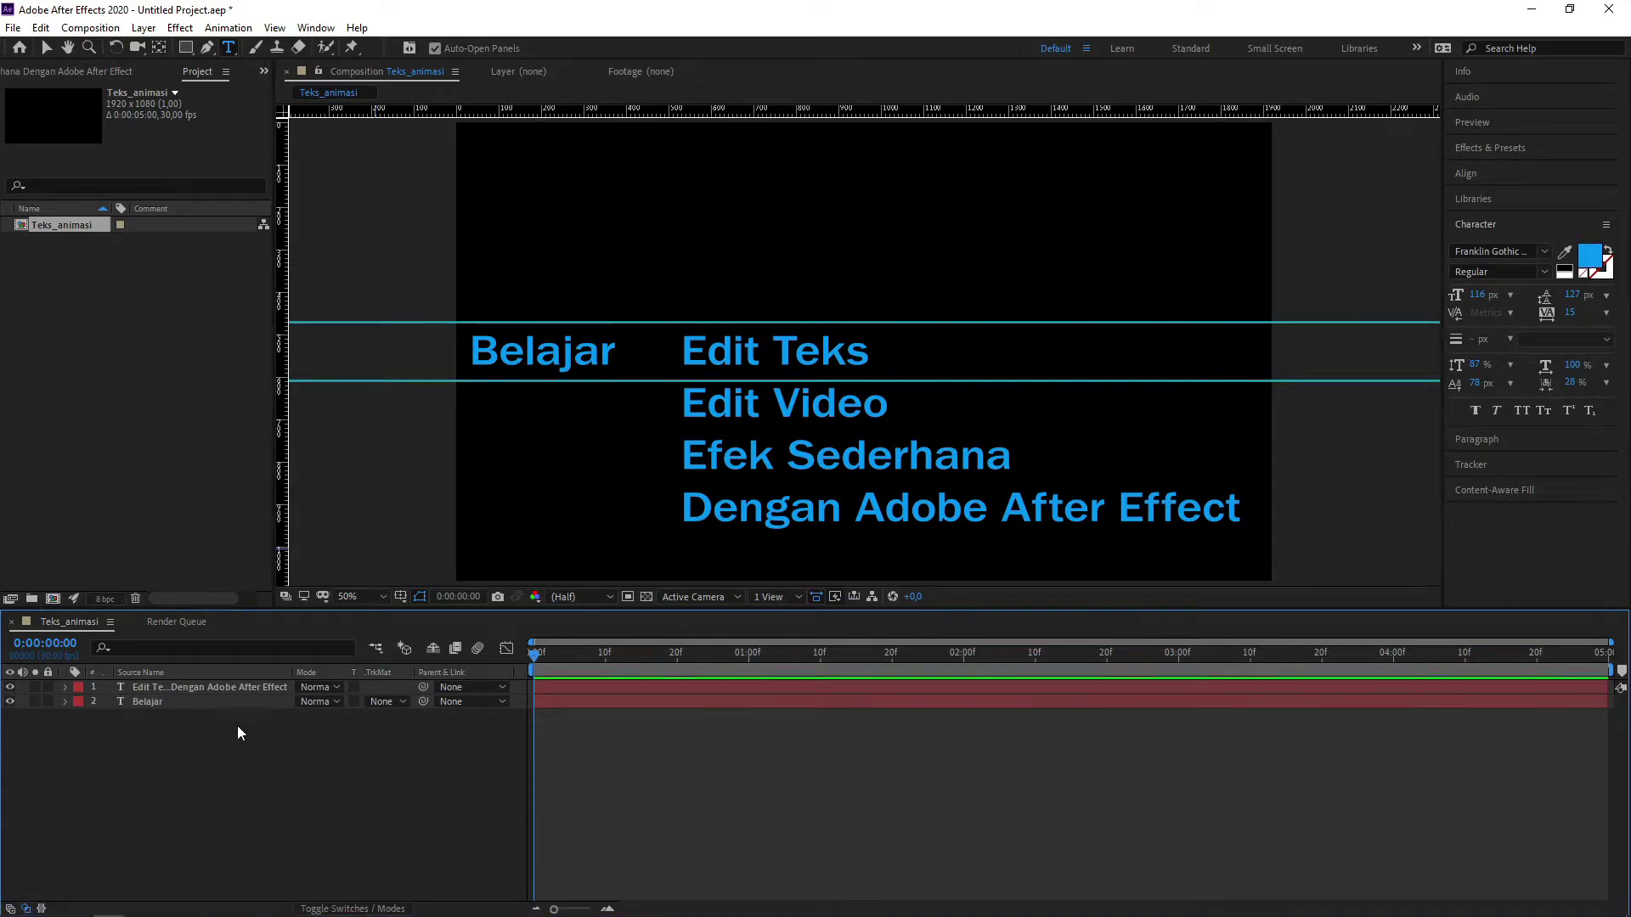
# Start Position keyframing on the four-line text layer at time 0
pyautogui.click(221, 686)
pyautogui.press('p')
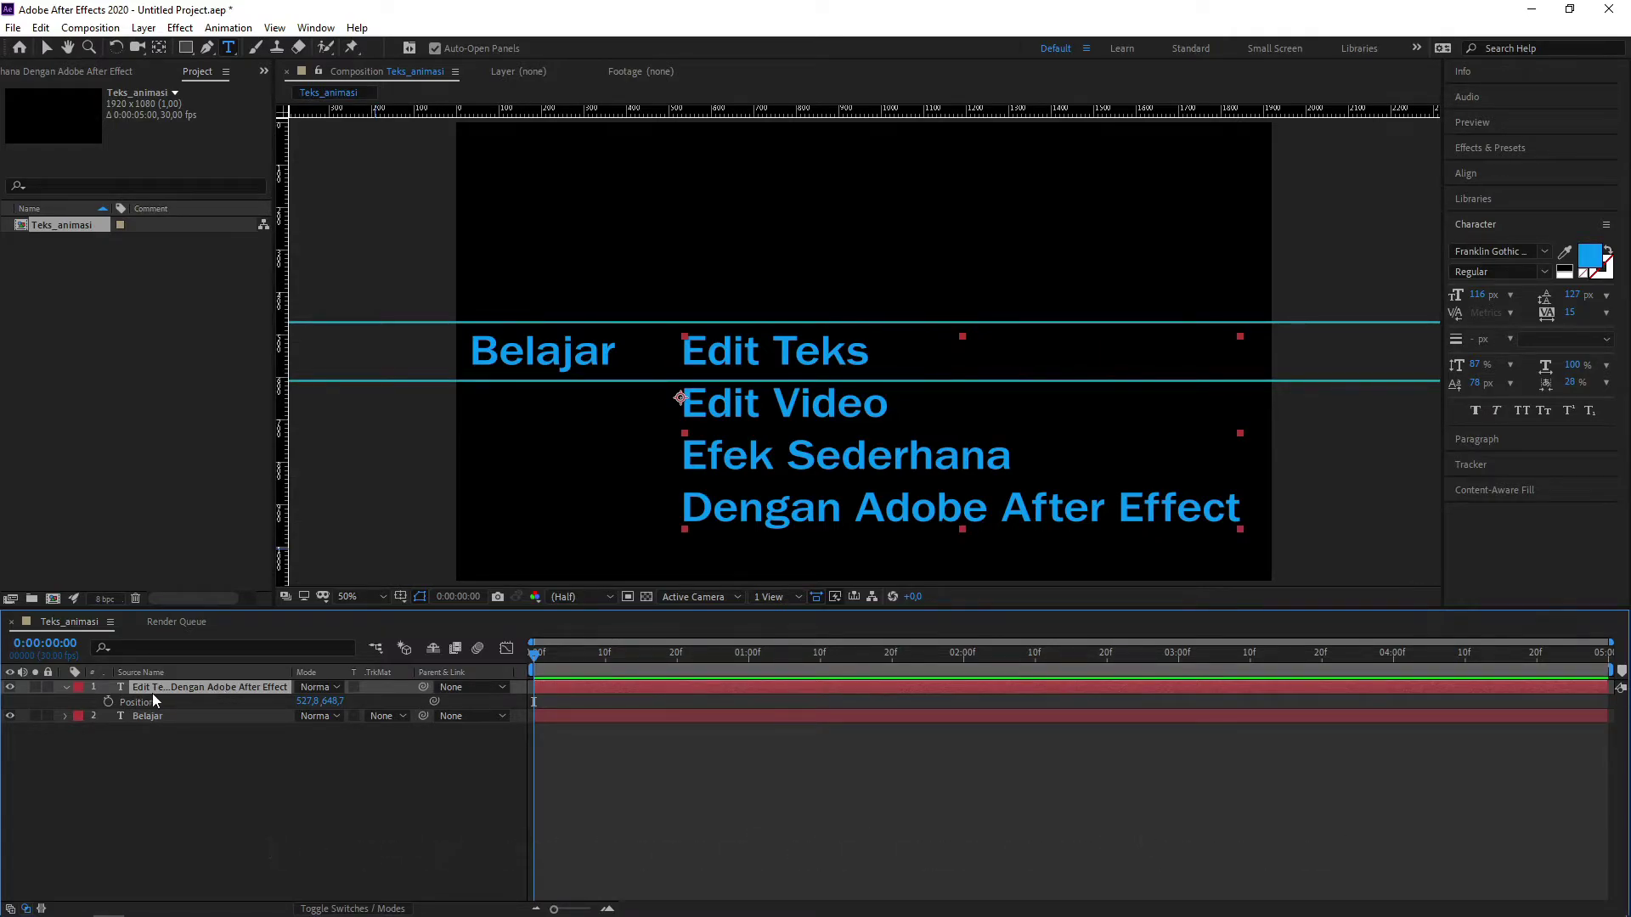
pyautogui.click(109, 700)
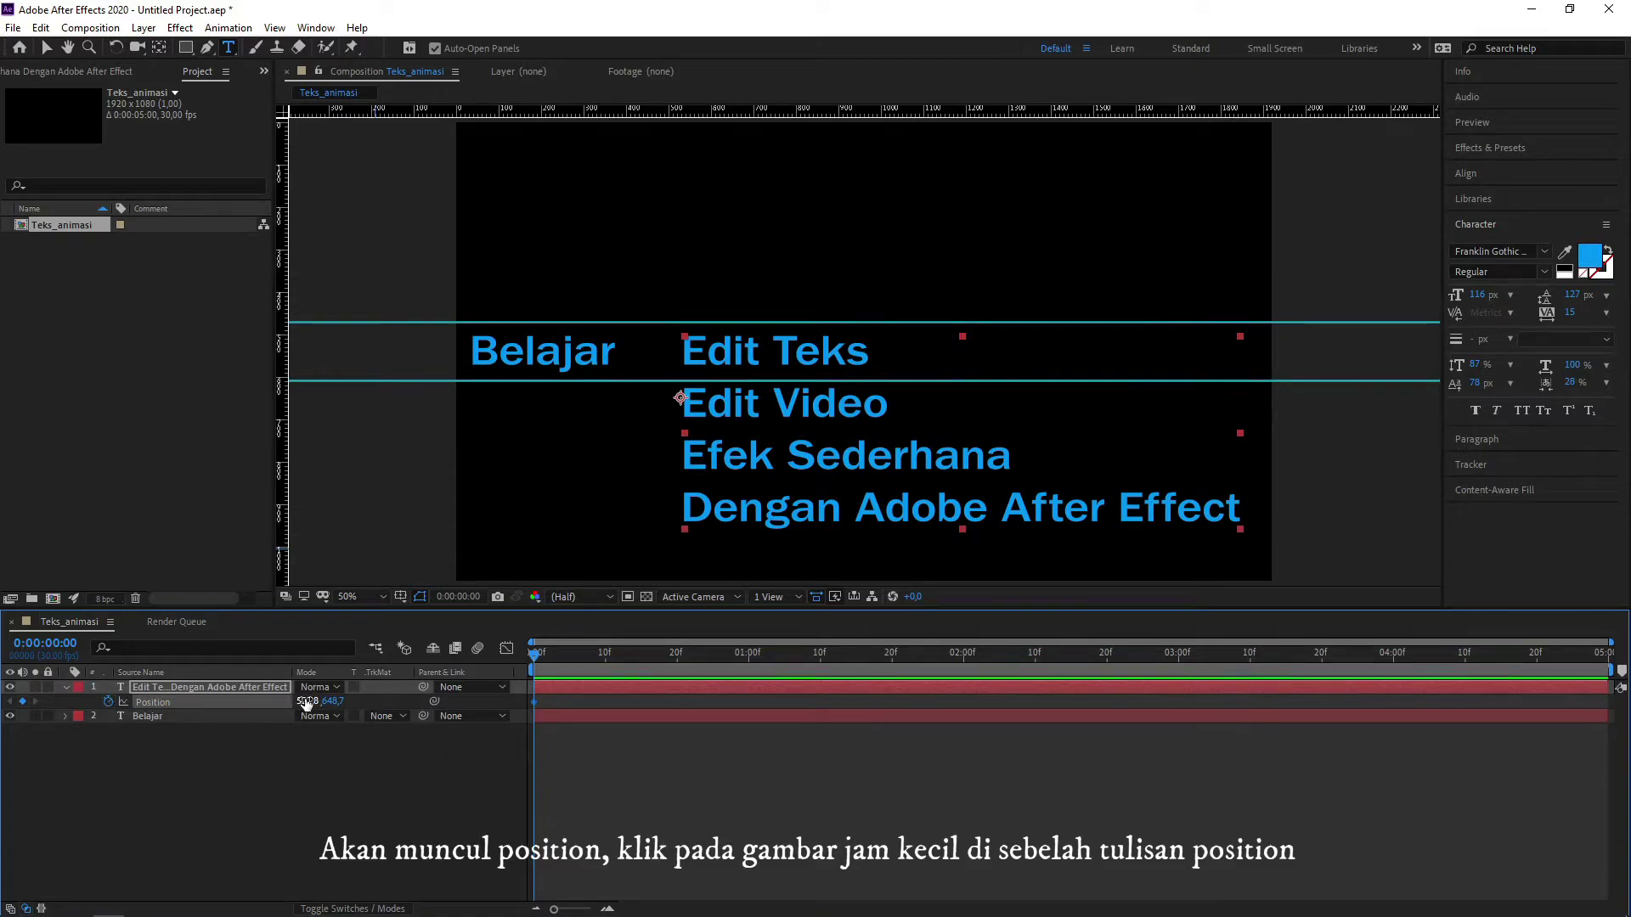
# At frame 10, raise the four-line text to a Y position of 520,7 so "Edit Video" sits between the guides
pyautogui.click(607, 670)
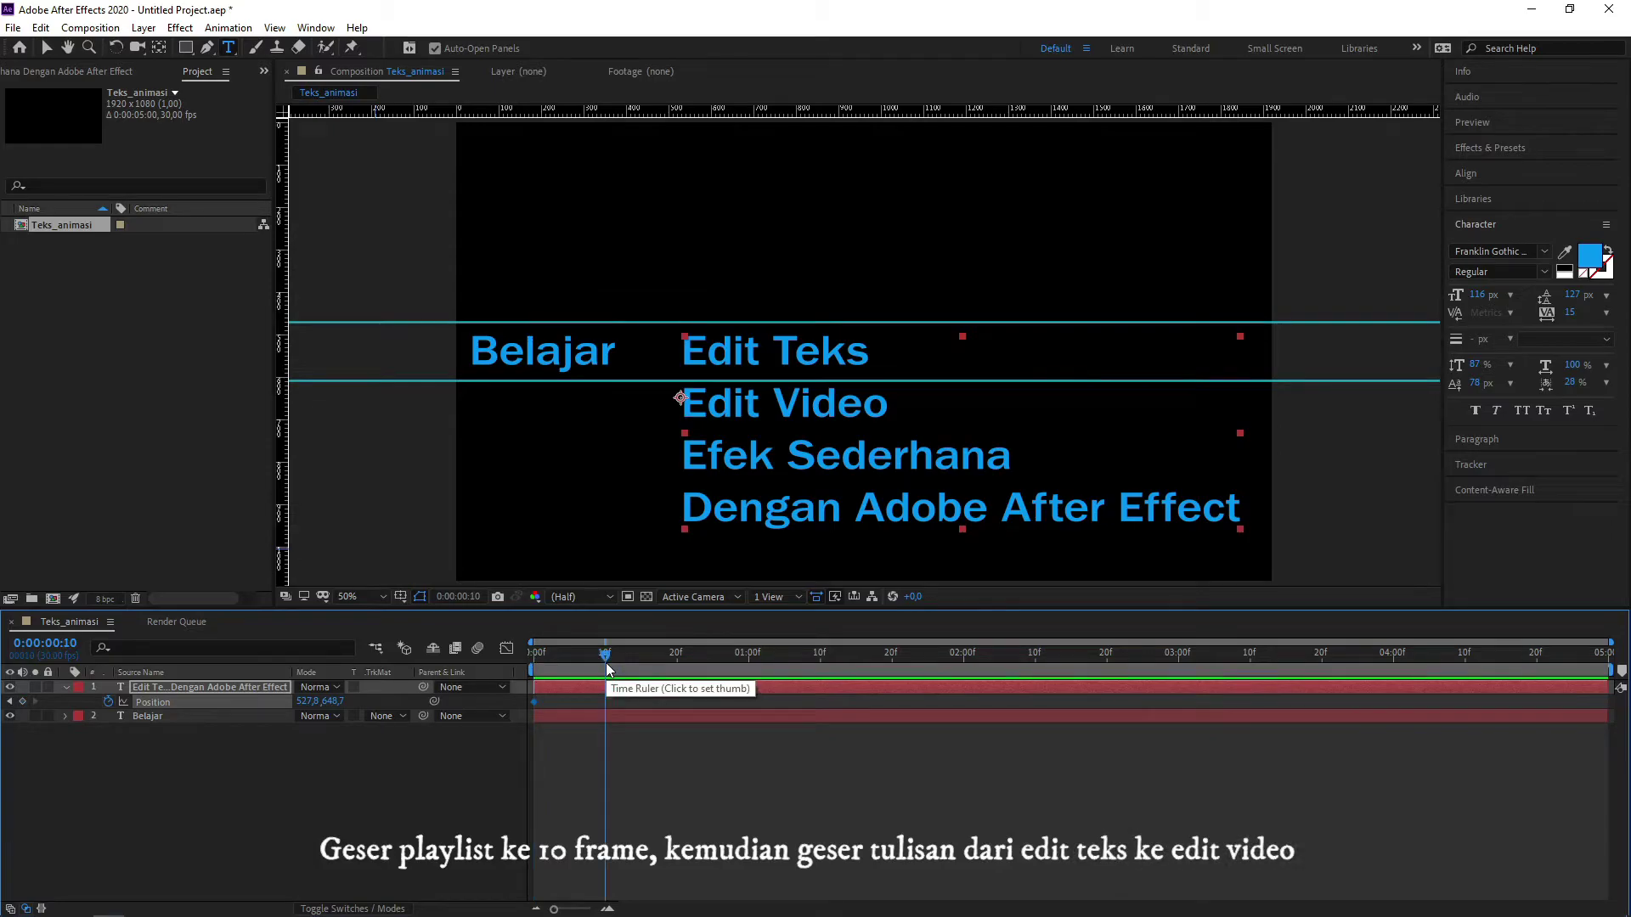
pyautogui.hotkey('shift', 'Up')
pyautogui.hotkey('shift', 'Up')
pyautogui.hotkey('shift', 'Up')
pyautogui.hotkey('shift', 'Up')
pyautogui.hotkey('shift', 'Up')
pyautogui.hotkey('shift', 'Up')
pyautogui.hotkey('shift', 'Up')
pyautogui.press('Up')
pyautogui.press('Up')
pyautogui.press('Up')
pyautogui.press('Up')
pyautogui.press('Up')
pyautogui.press('Up')
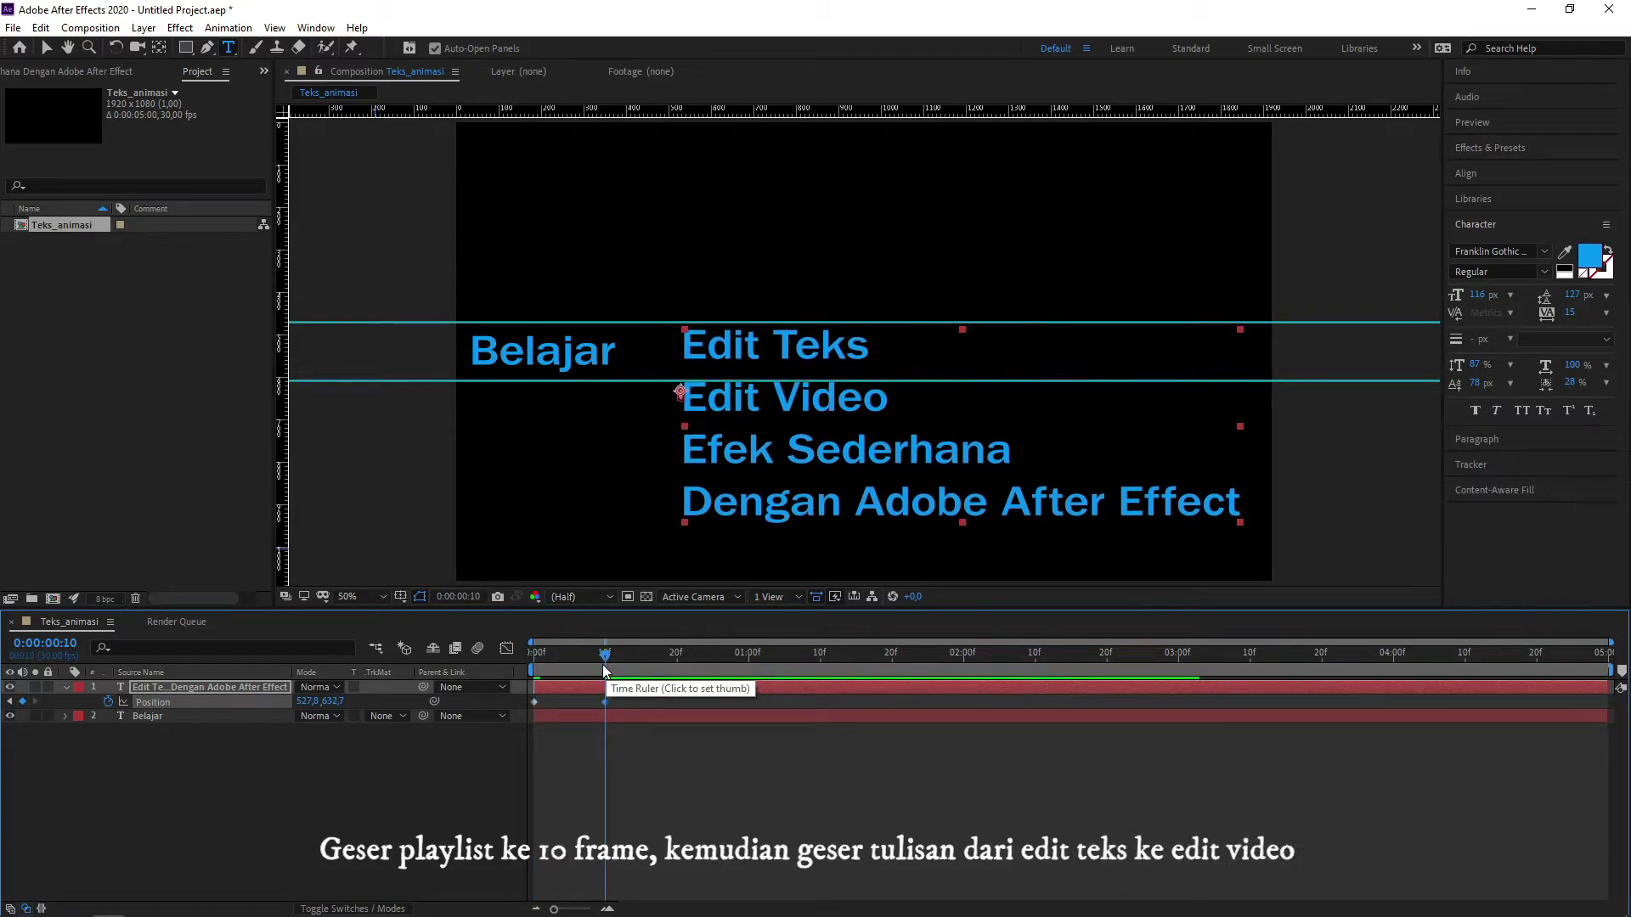
pyautogui.hotkey('shift', 'Up')
pyautogui.hotkey('shift', 'Up')
pyautogui.hotkey('shift', 'Up')
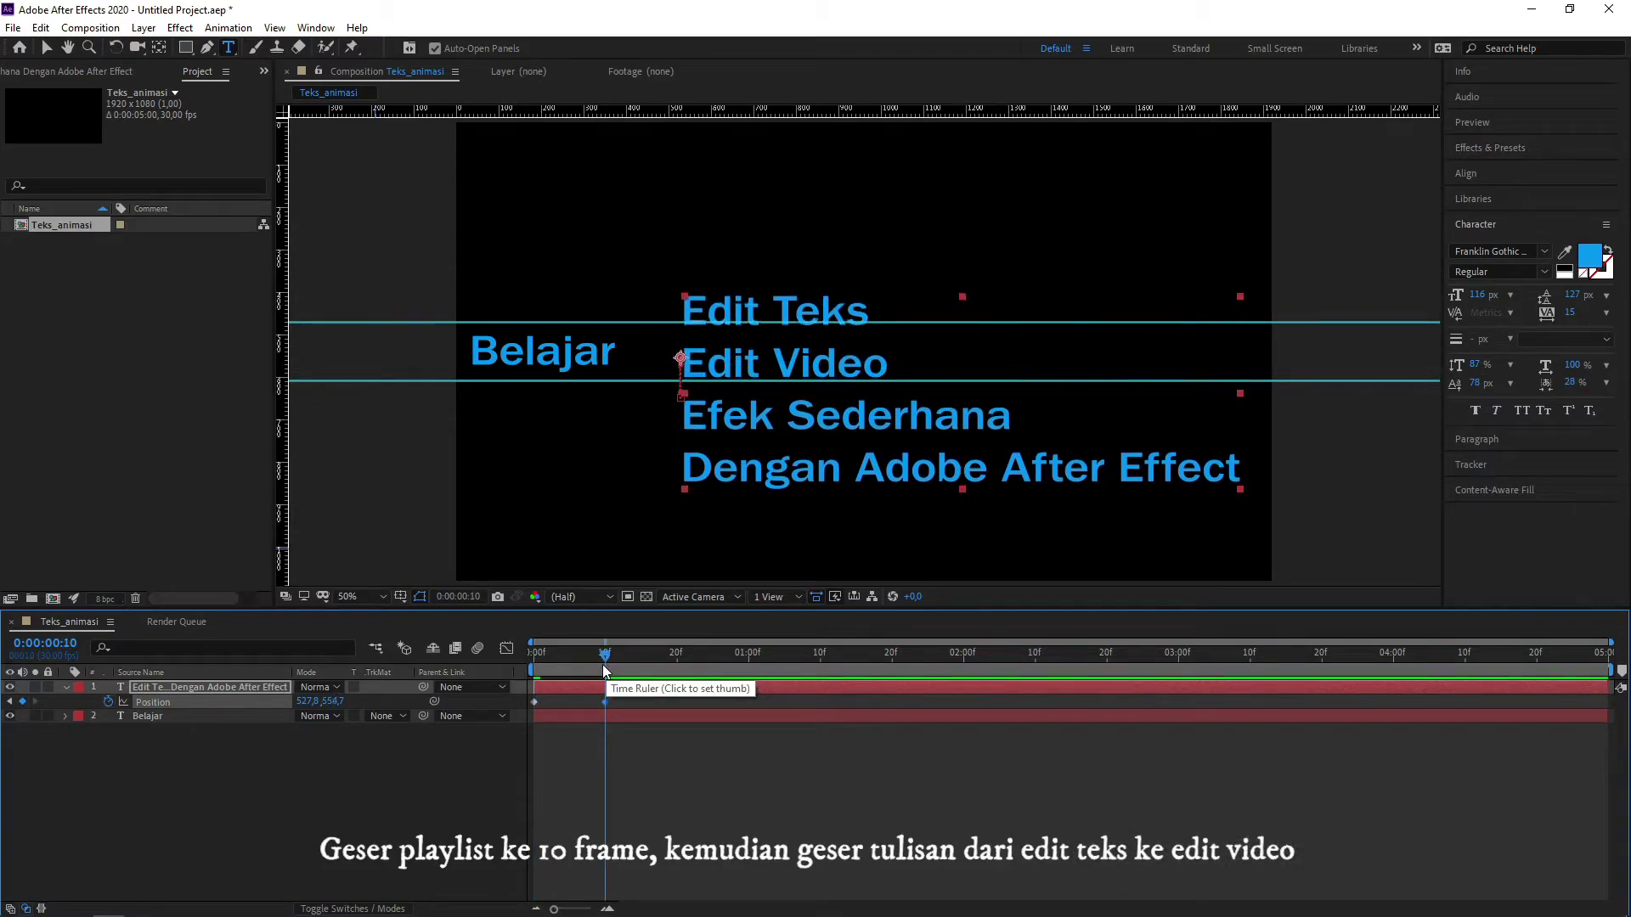
pyautogui.hotkey('shift', 'Up')
pyautogui.hotkey('shift', 'Up')
pyautogui.press('Up')
pyautogui.press('Up')
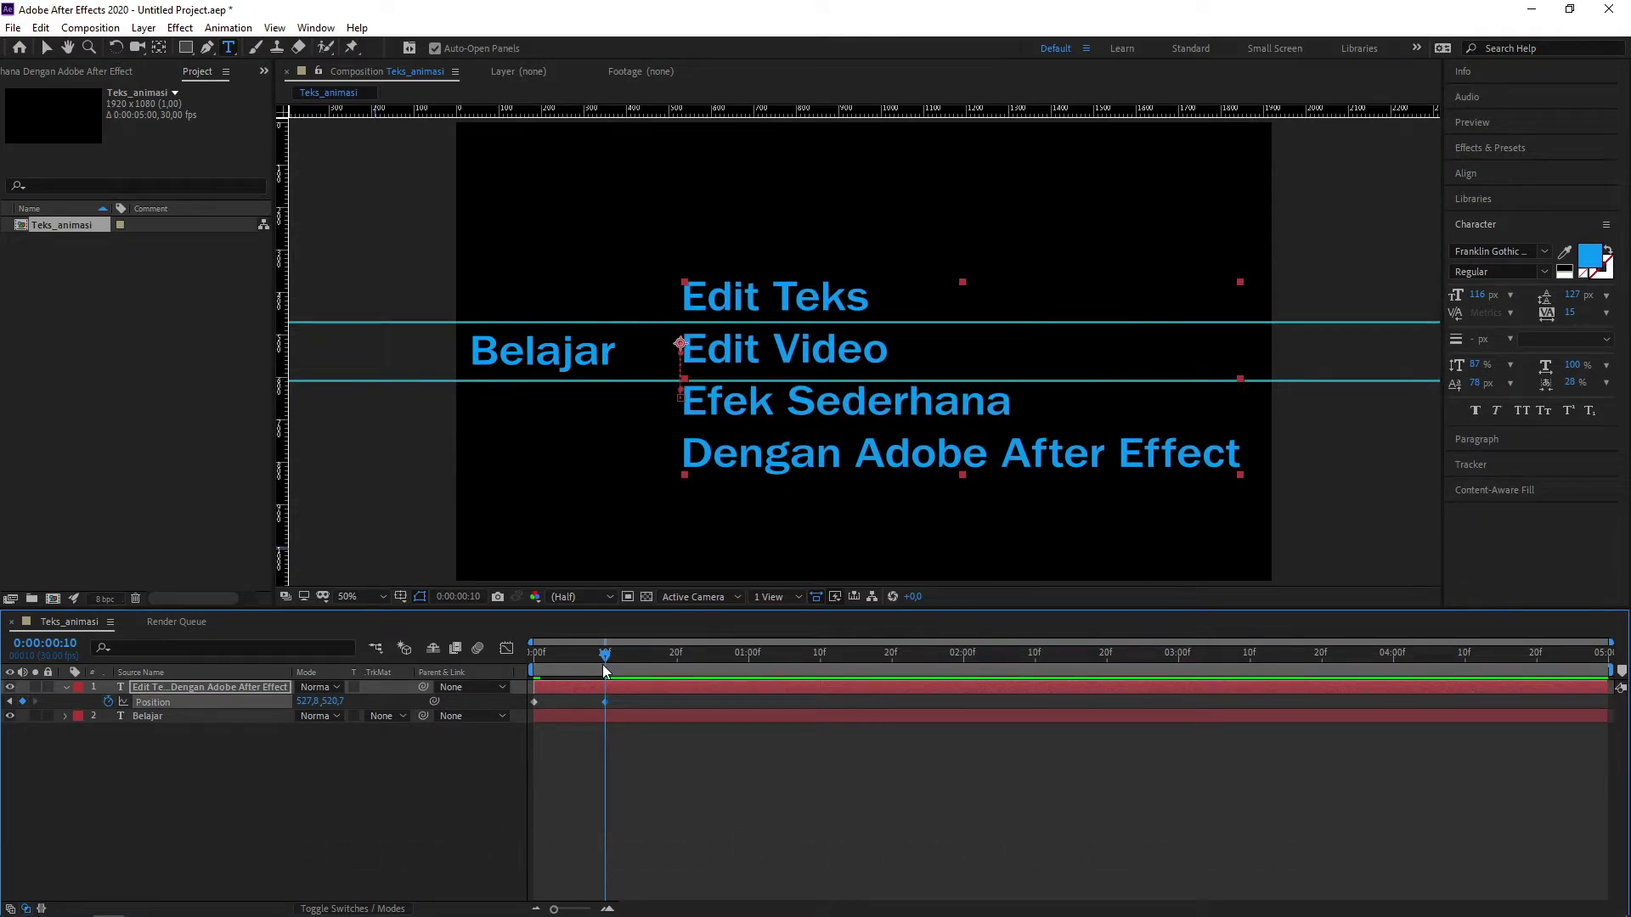
# At frame 20, raise the four-line text to a Y position of 406,7 so "Efek Sederhana" sits between the guides
pyautogui.click(678, 670)
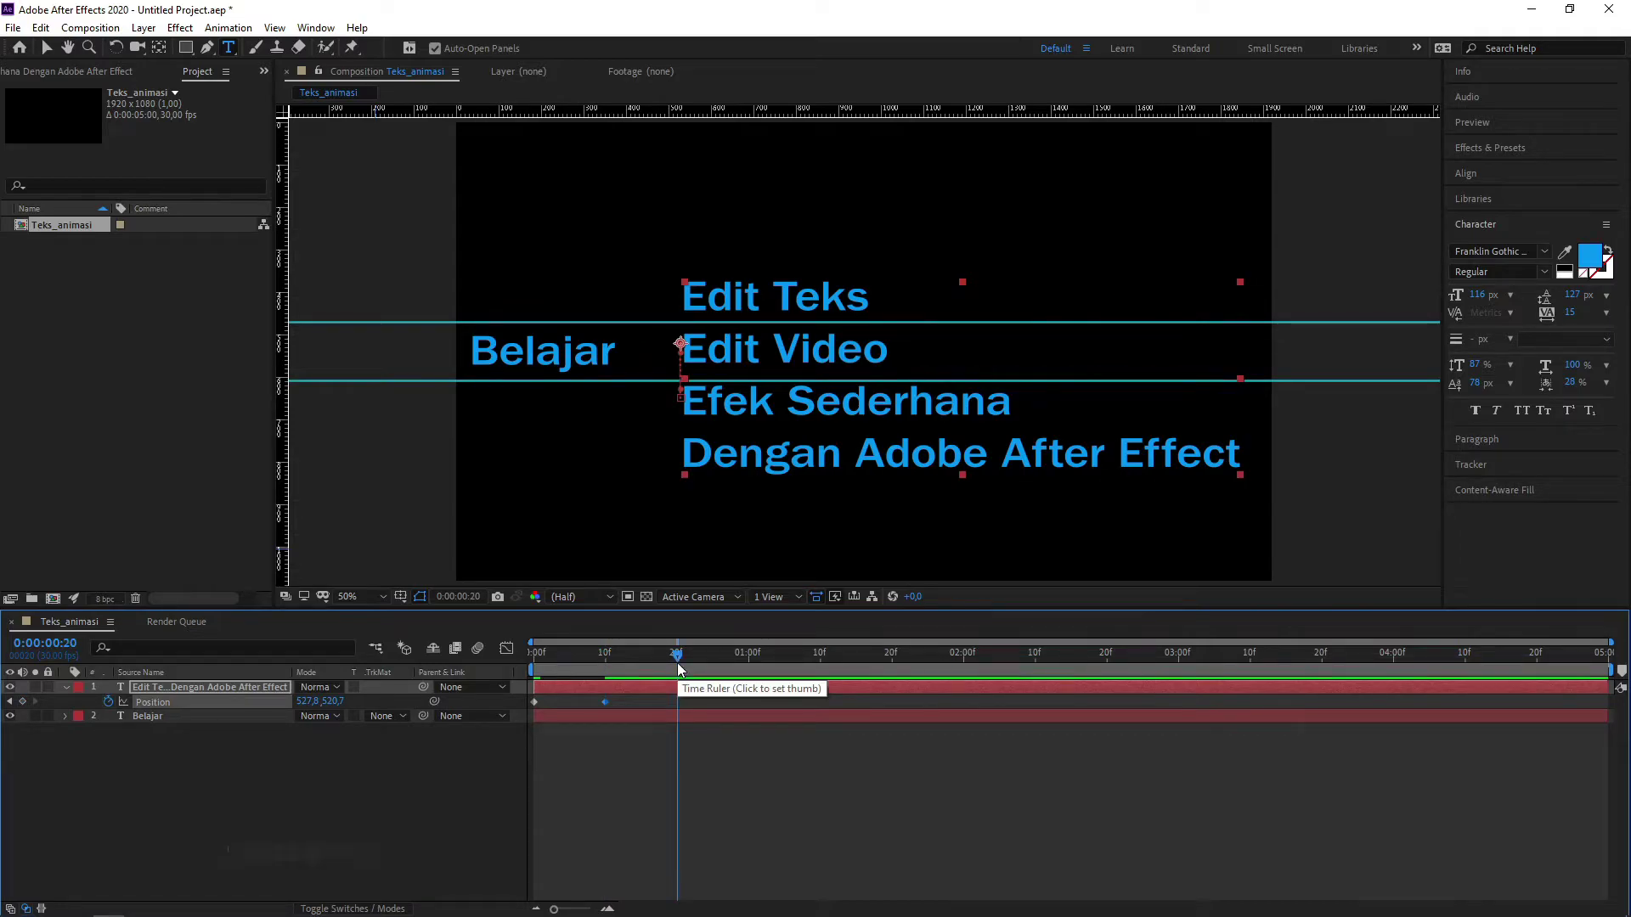
pyautogui.hotkey('shift', 'Up')
pyautogui.press('Up')
pyautogui.press('Up')
pyautogui.press('Up')
pyautogui.press('Up')
pyautogui.hotkey('shift', 'Up')
pyautogui.hotkey('shift', 'Up')
pyautogui.hotkey('shift', 'Up')
pyautogui.hotkey('shift', 'Up')
pyautogui.hotkey('shift', 'Up')
pyautogui.hotkey('shift', 'Up')
pyautogui.hotkey('shift', 'Up')
pyautogui.hotkey('shift', 'Up')
pyautogui.press('Up')
pyautogui.press('Up')
pyautogui.press('Up')
pyautogui.hotkey('shift', 'Up')
pyautogui.hotkey('shift', 'Up')
pyautogui.press('Up')
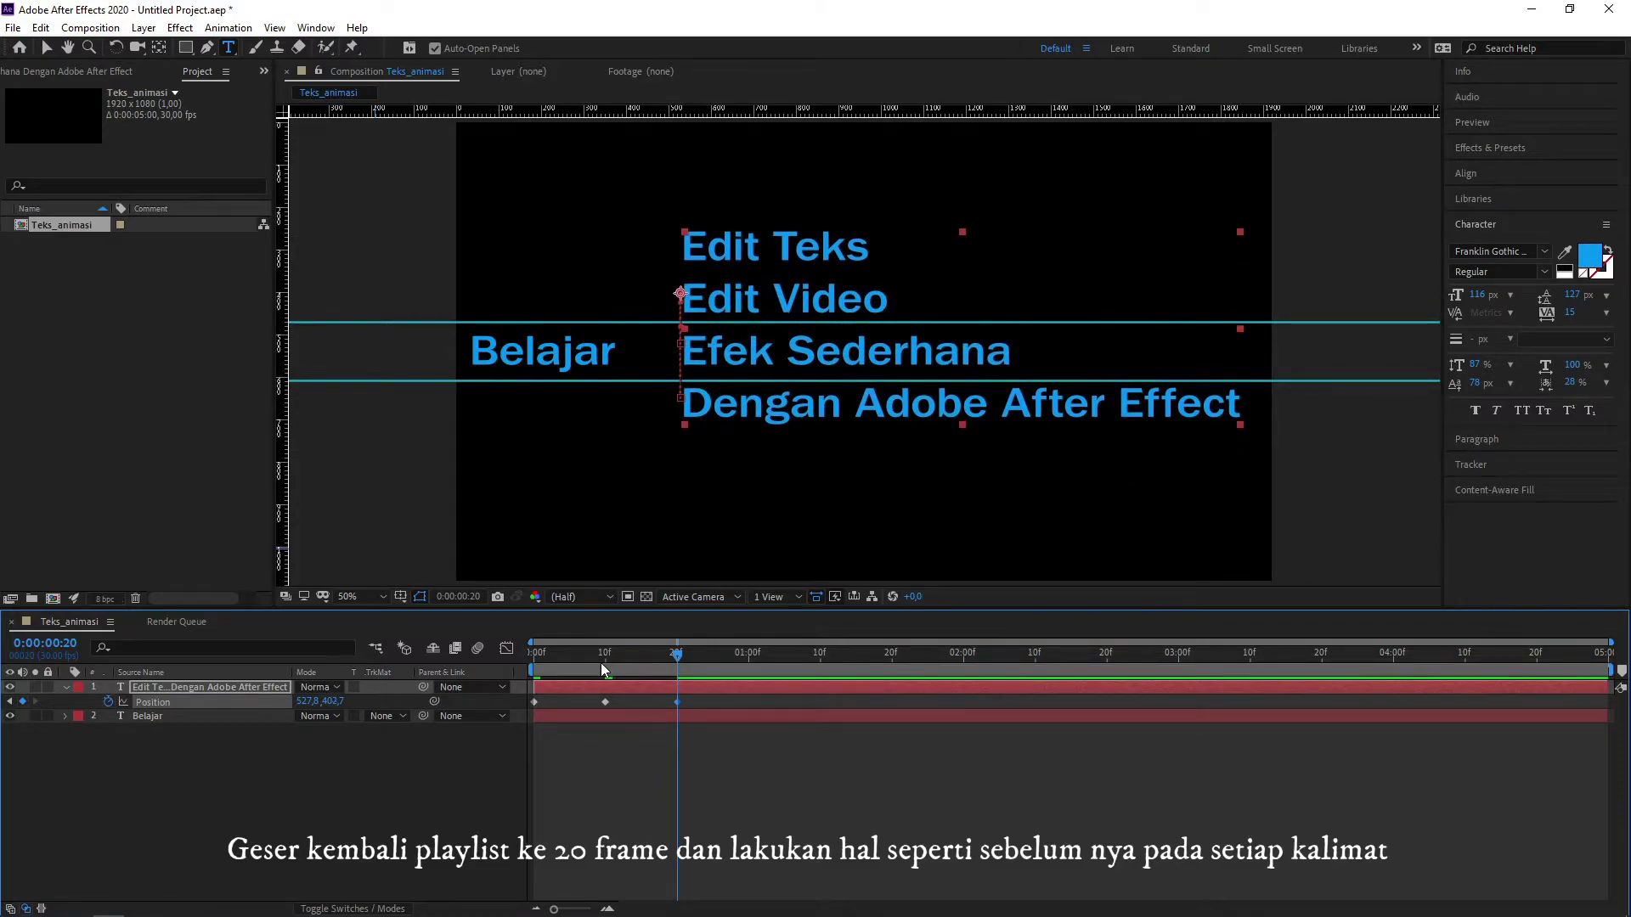
pyautogui.press('Down')
pyautogui.press('Down')
pyautogui.press('Down')
pyautogui.press('Down')
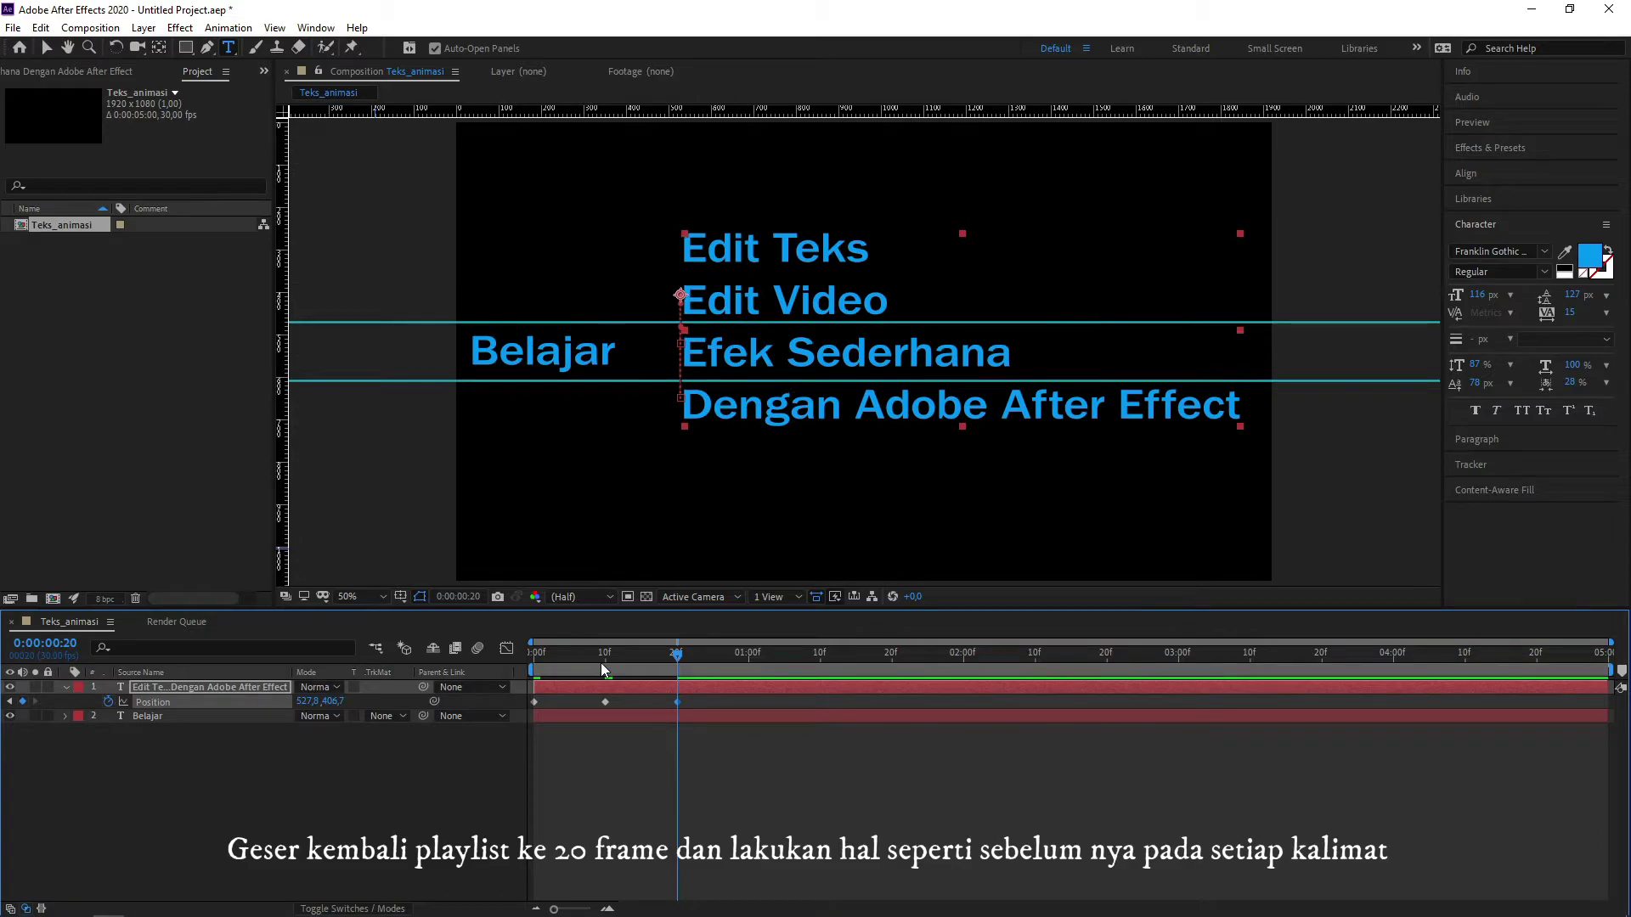
# At 1 second, raise the four-line text to a Y position of 280,7 so "Dengan Adobe After Effect" sits between the guides
pyautogui.click(748, 661)
pyautogui.press('Up')
pyautogui.press('Up')
pyautogui.press('Up')
pyautogui.press('Up')
pyautogui.press('Up')
pyautogui.press('Up')
pyautogui.hotkey('shift', 'Up')
pyautogui.hotkey('shift', 'Up')
pyautogui.hotkey('shift', 'Up')
pyautogui.hotkey('shift', 'Up')
pyautogui.hotkey('shift', 'Up')
pyautogui.hotkey('shift', 'Up')
pyautogui.hotkey('shift', 'Up')
pyautogui.hotkey('shift', 'Up')
pyautogui.hotkey('shift', 'Up')
pyautogui.hotkey('shift', 'Up')
pyautogui.press('Up')
pyautogui.press('Up')
pyautogui.press('Up')
pyautogui.press('Up')
pyautogui.press('Up')
pyautogui.press('Up')
pyautogui.press('Up')
pyautogui.press('Up')
pyautogui.press('Up')
pyautogui.press('Up')
pyautogui.press('Up')
pyautogui.press('Up')
pyautogui.press('Up')
pyautogui.press('Up')
pyautogui.press('Up')
pyautogui.press('Up')
pyautogui.press('Up')
pyautogui.press('Up')
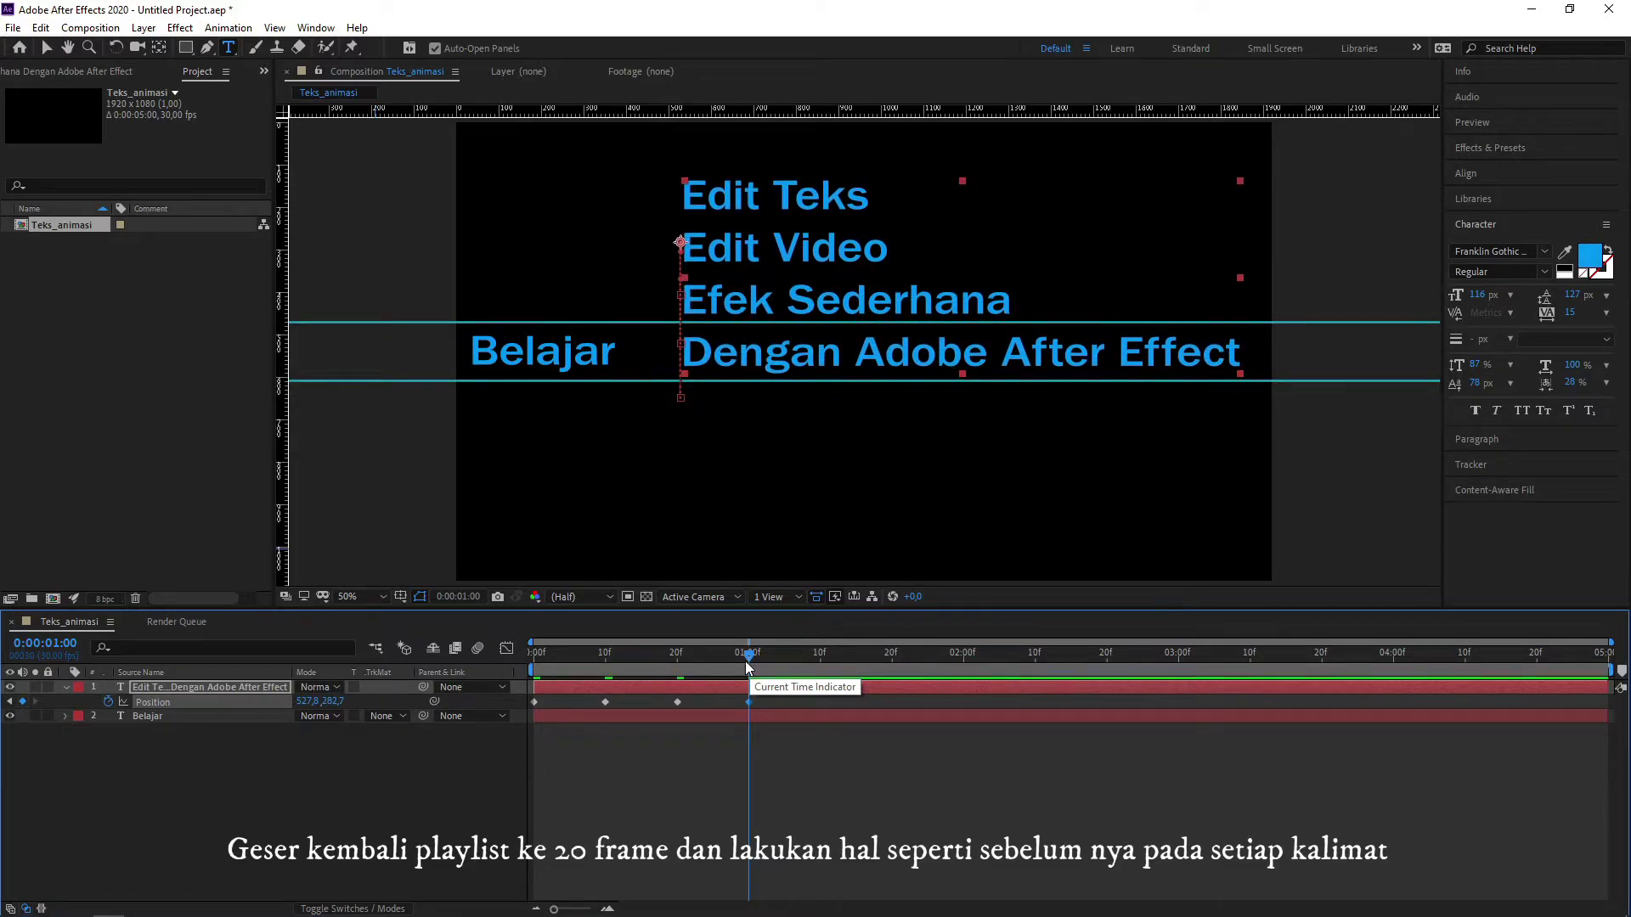
pyautogui.press('Up')
pyautogui.press('Up')
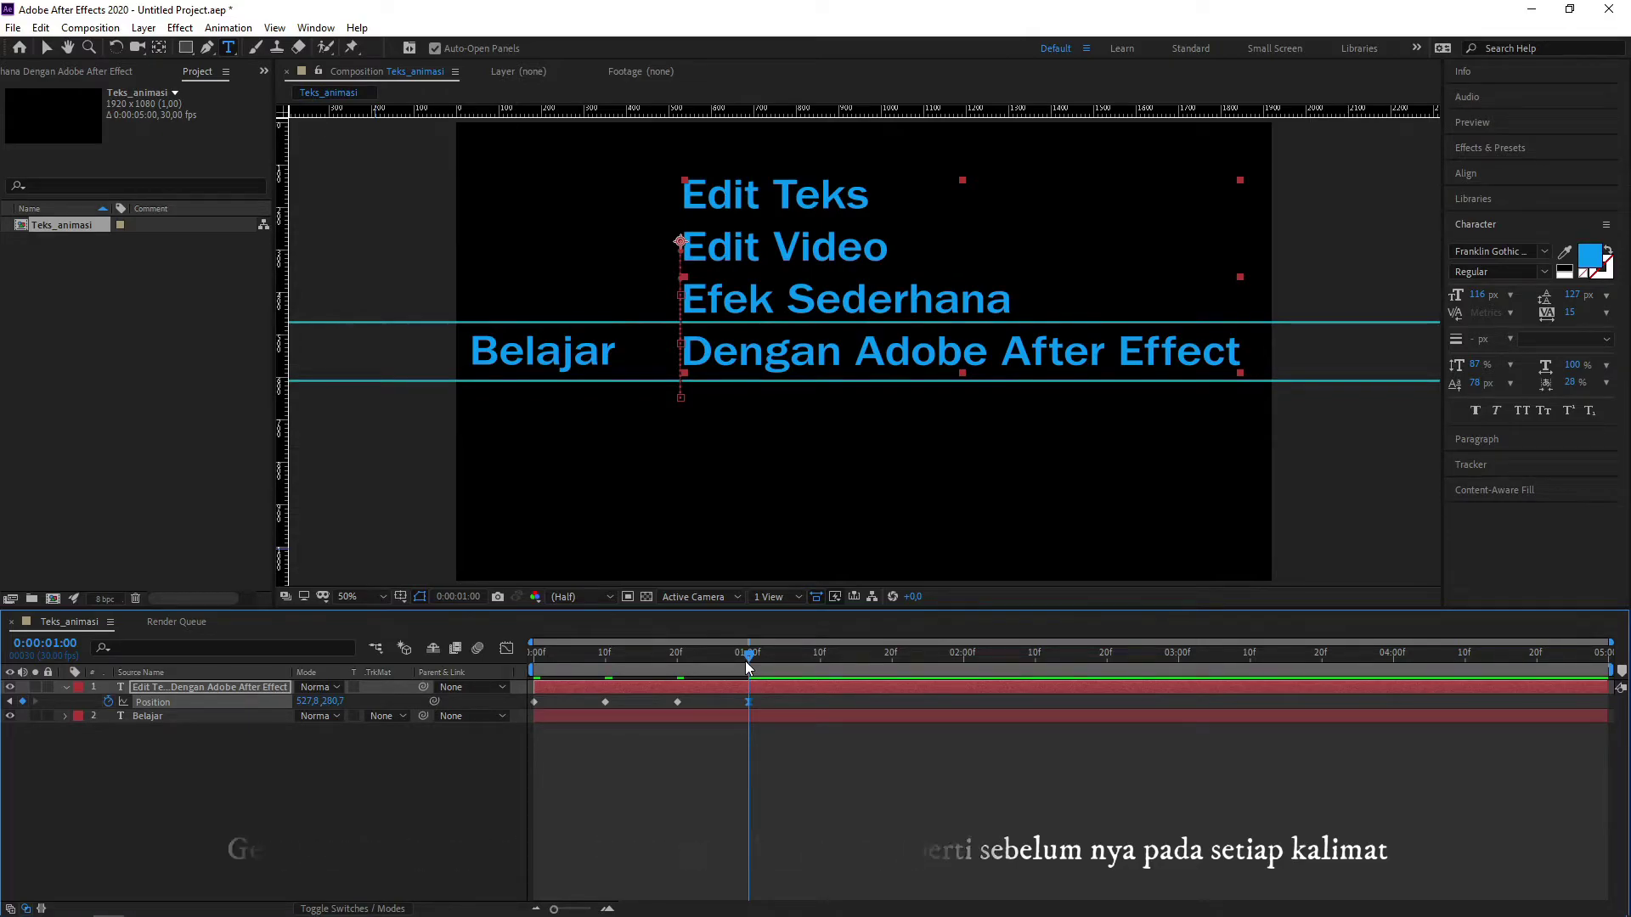
# Apply Easy Ease to the last Position keyframe and enable motion blur for the composition
pyautogui.press('F9')
pyautogui.moveTo(747, 656); pyautogui.dragTo(532, 658)
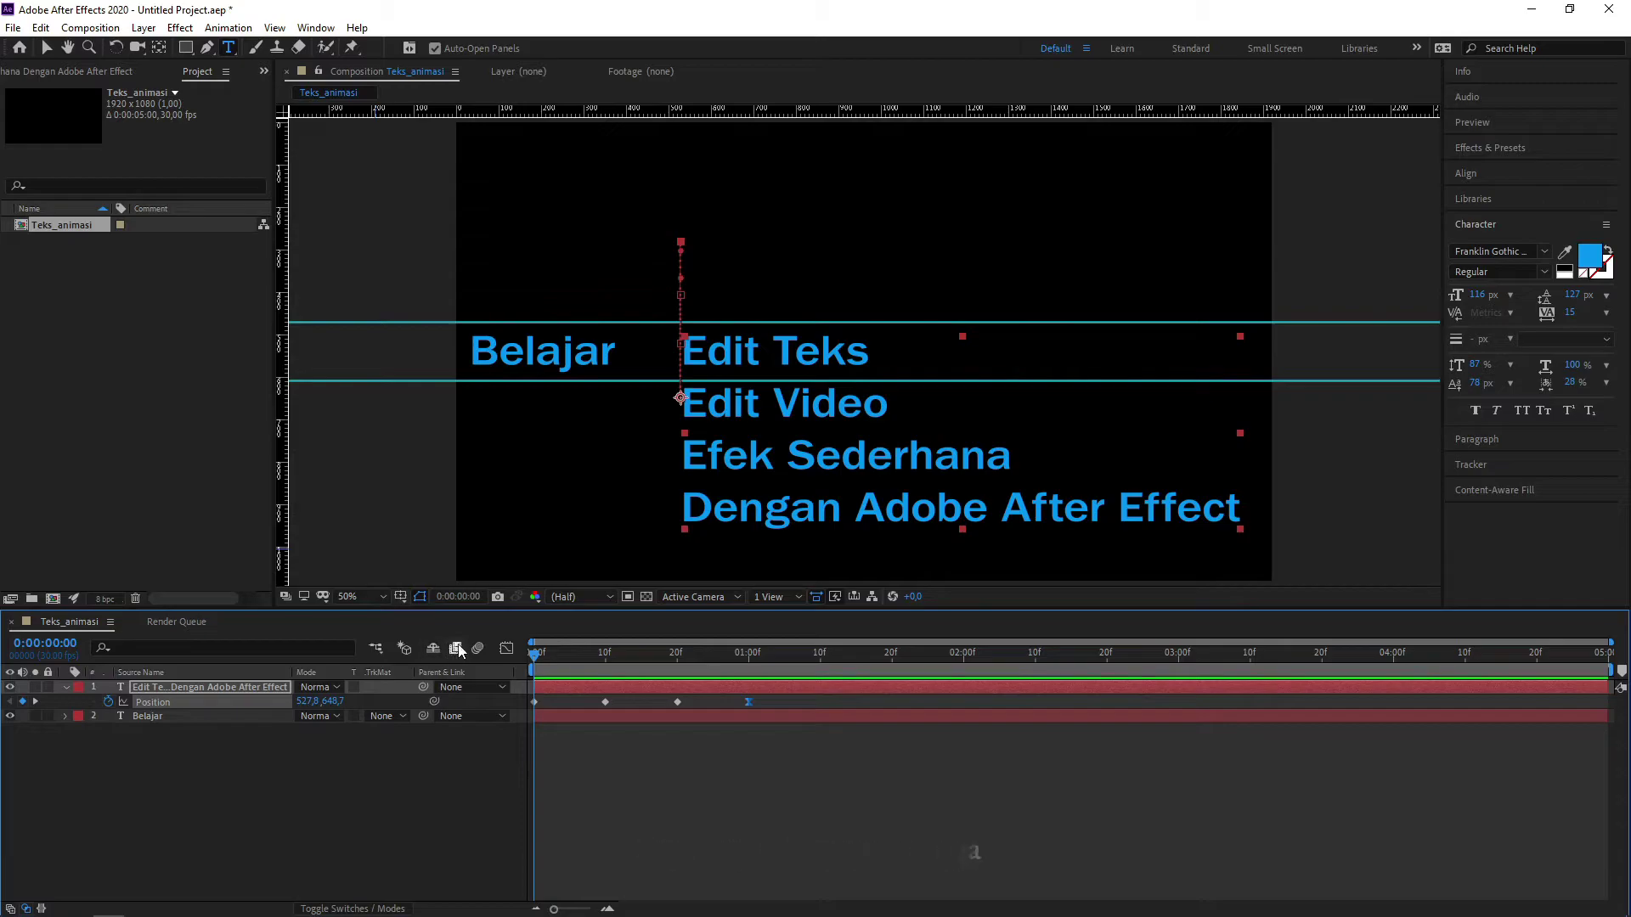
pyautogui.click(478, 650)
pyautogui.moveTo(535, 655)
pyautogui.mouseDown()
pyautogui.moveTo(759, 667)
pyautogui.moveTo(523, 665)
pyautogui.mouseUp()
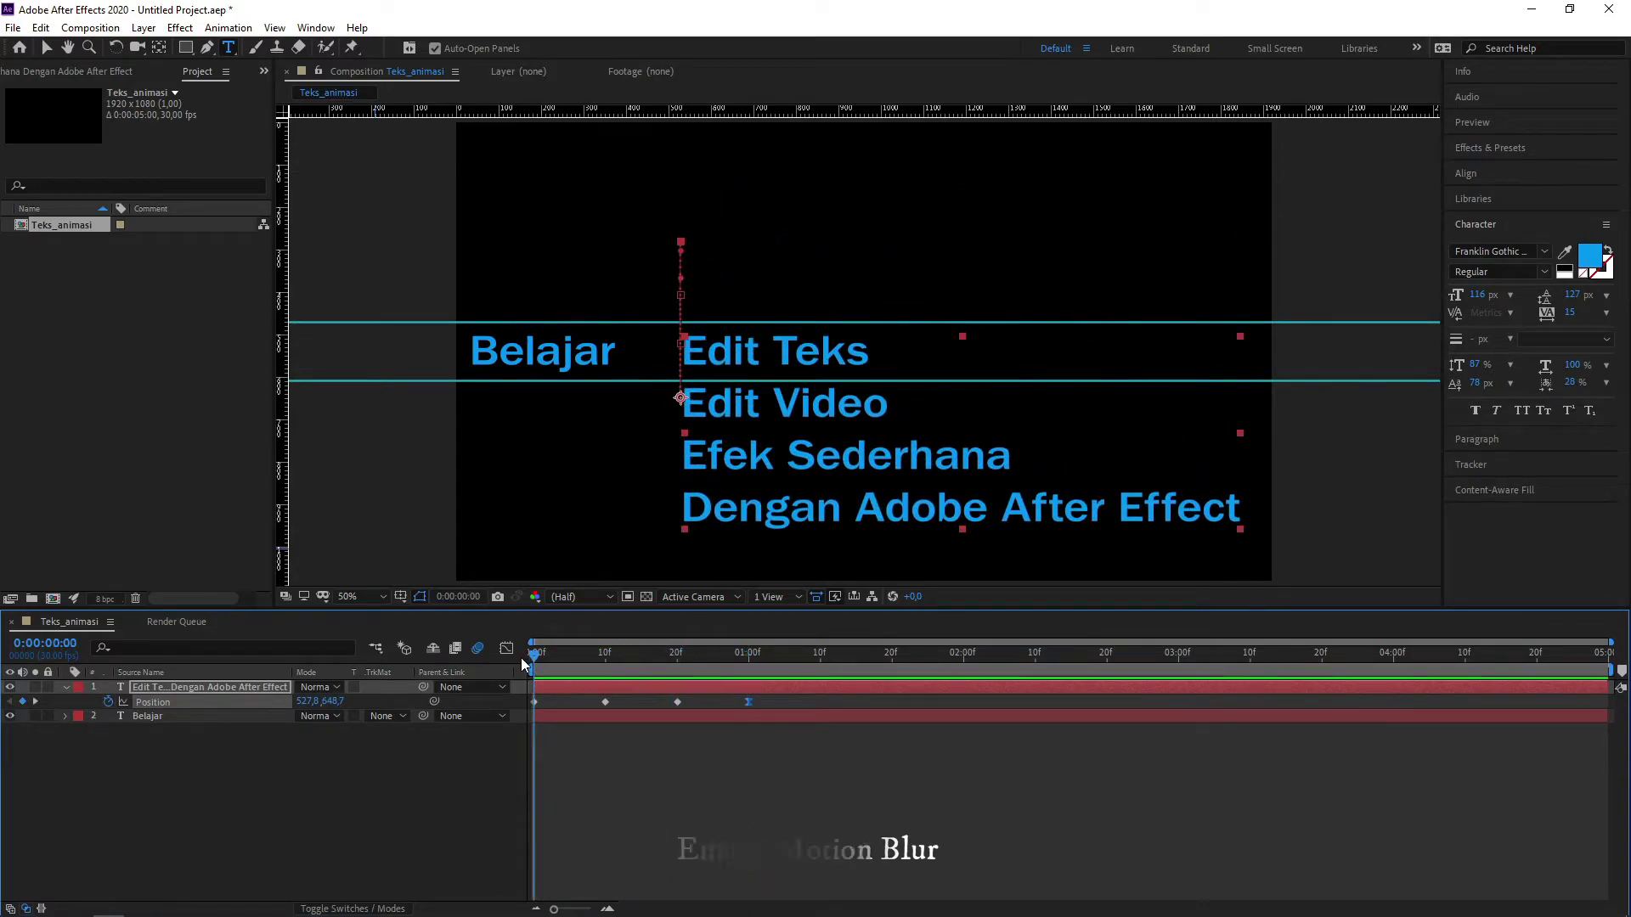
# Apply Easy Ease to all four Position keyframes of the four-line text layer
pyautogui.moveTo(792, 698); pyautogui.dragTo(686, 702)
pyautogui.moveTo(581, 695); pyautogui.dragTo(520, 705)
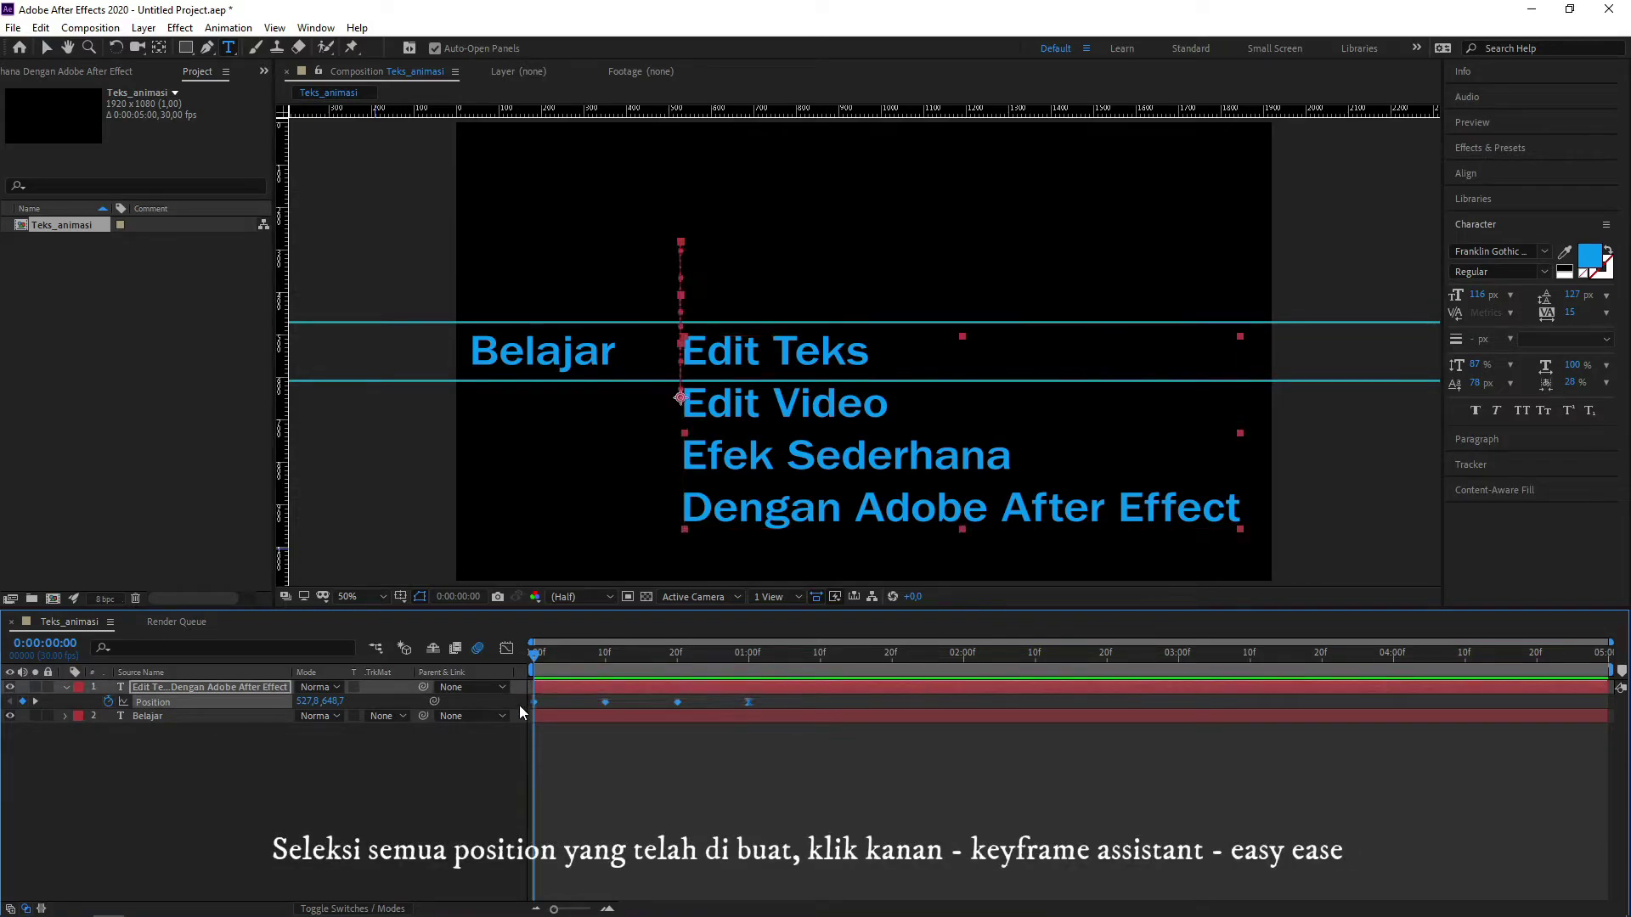
pyautogui.rightClick(677, 703)
pyautogui.moveTo(706, 690)
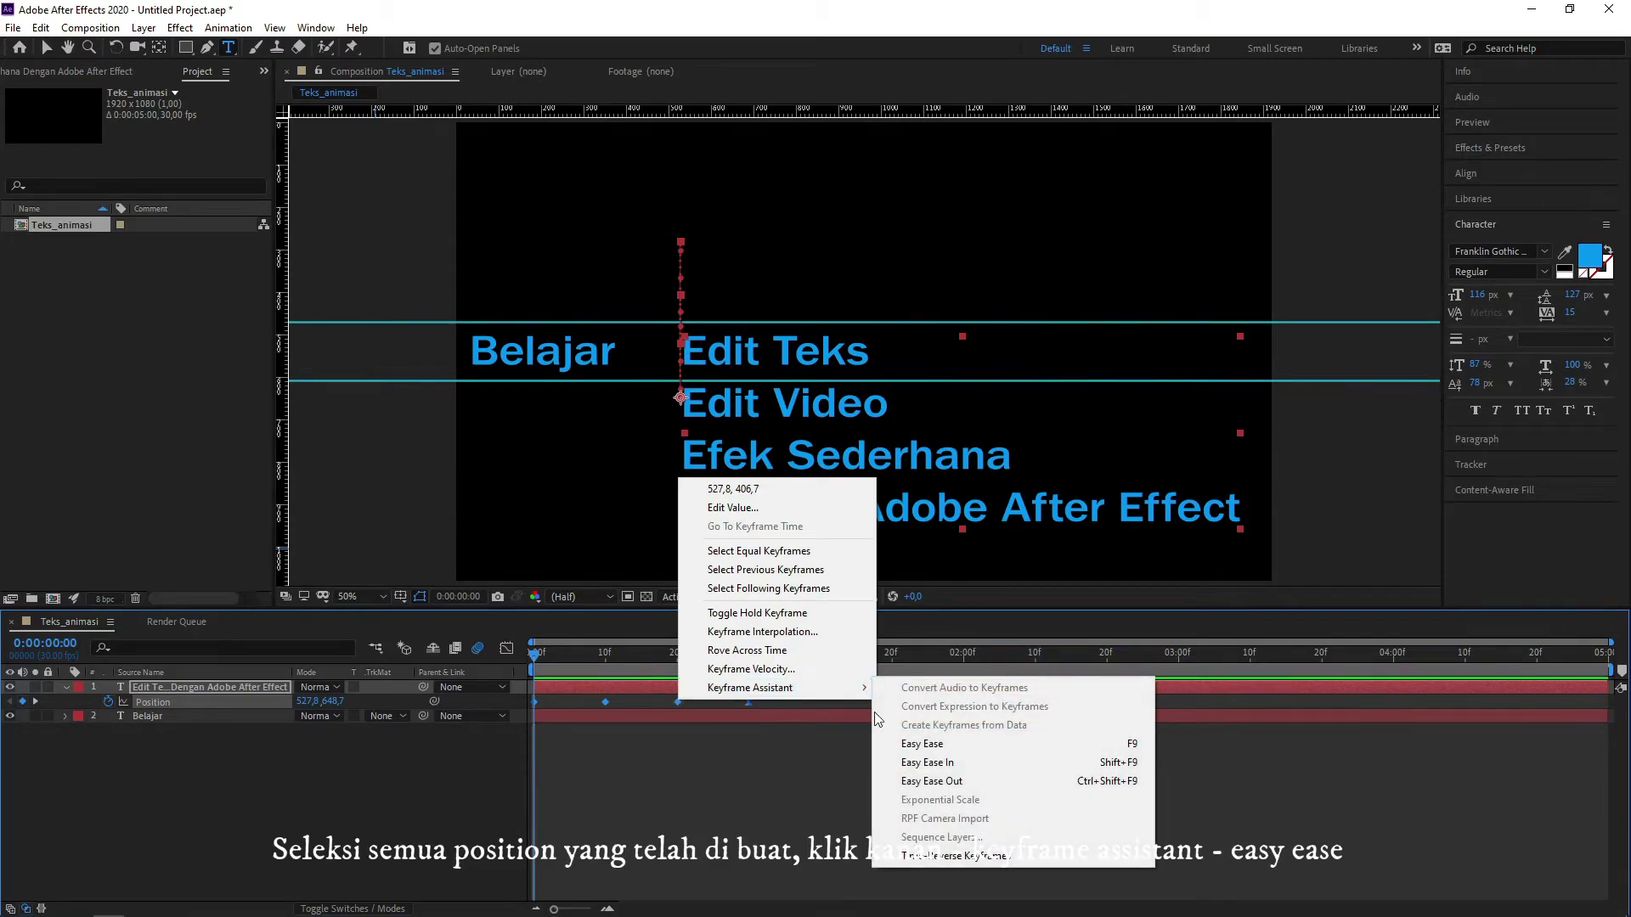
pyautogui.click(940, 745)
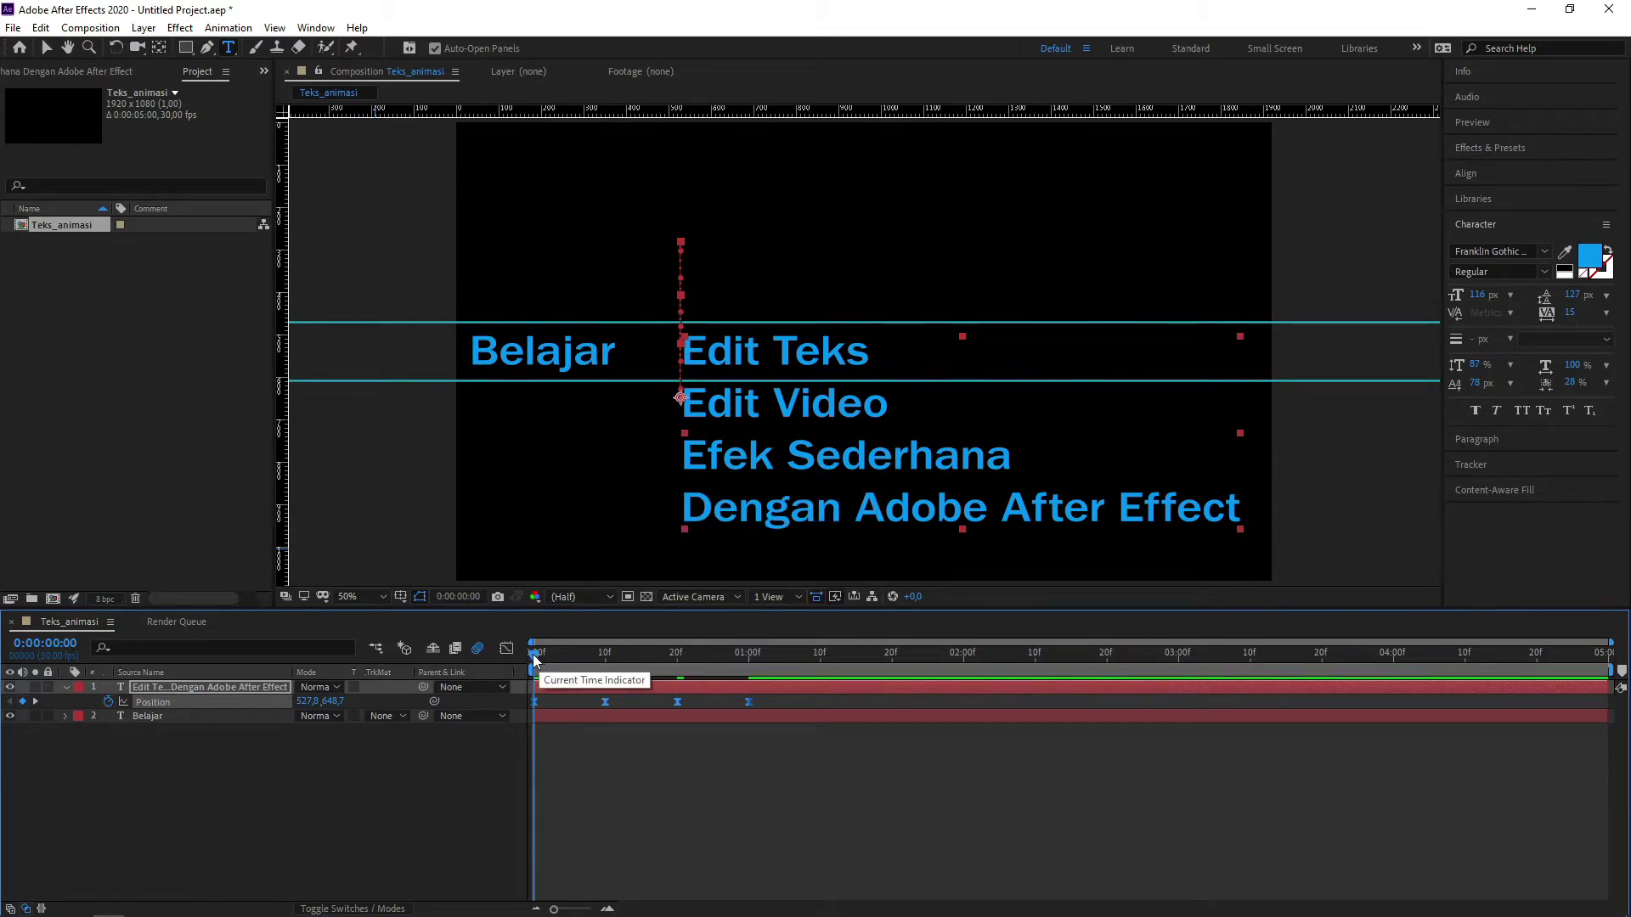
# Display the layer switches and turn on motion blur for the four-line text layer
pyautogui.moveTo(535, 661)
pyautogui.mouseDown()
pyautogui.moveTo(741, 684)
pyautogui.moveTo(524, 666)
pyautogui.mouseUp()
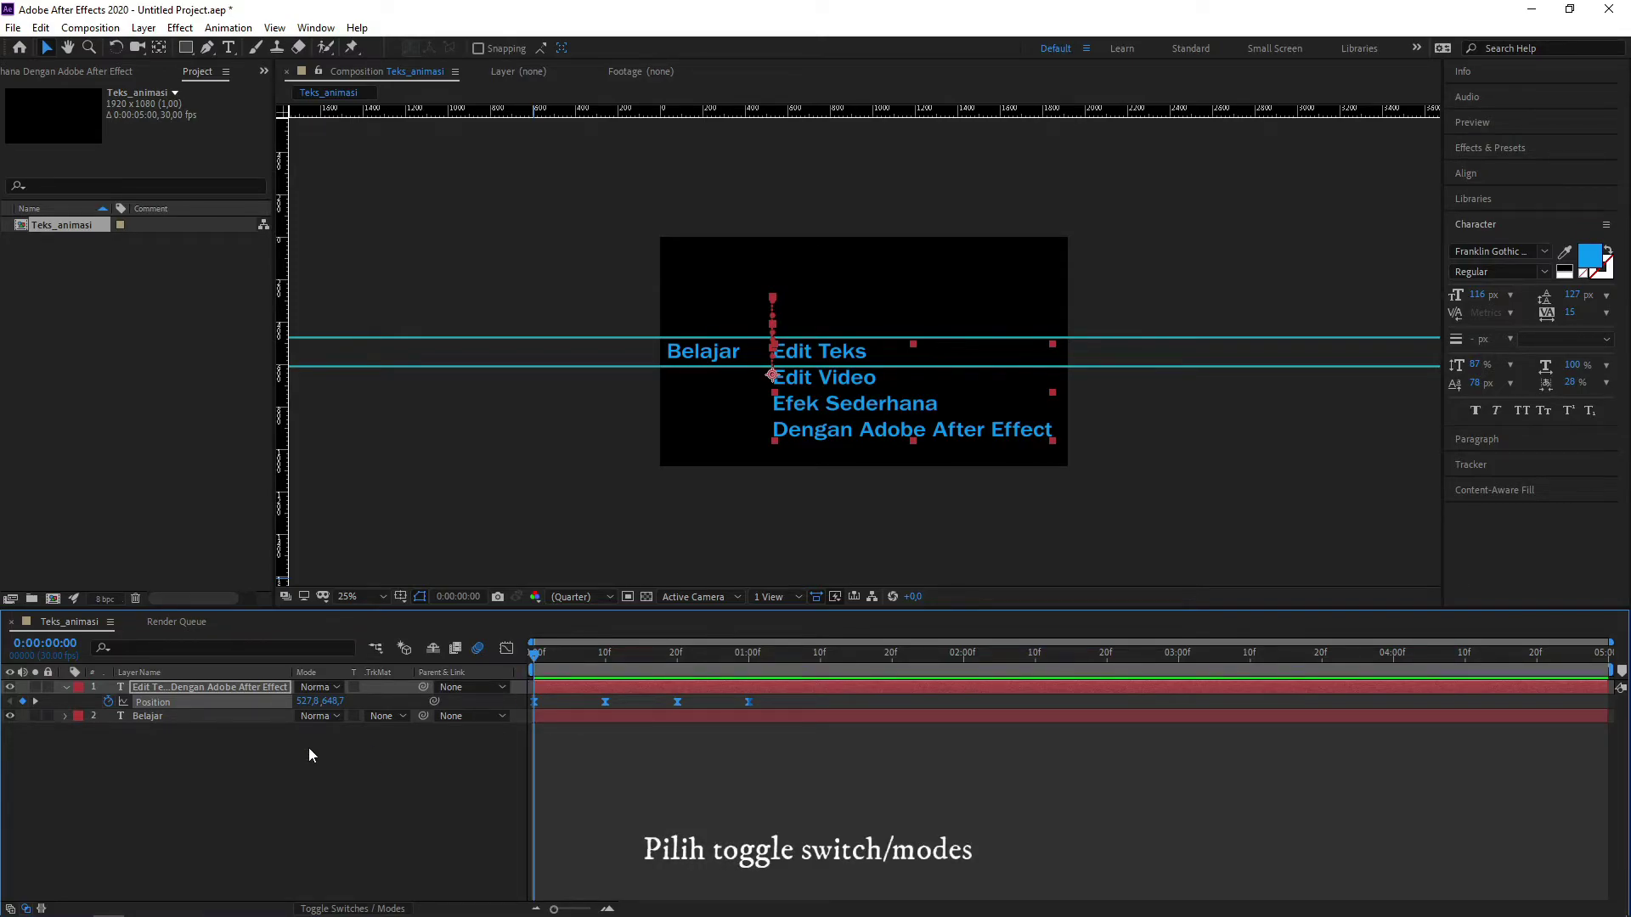
pyautogui.click(353, 909)
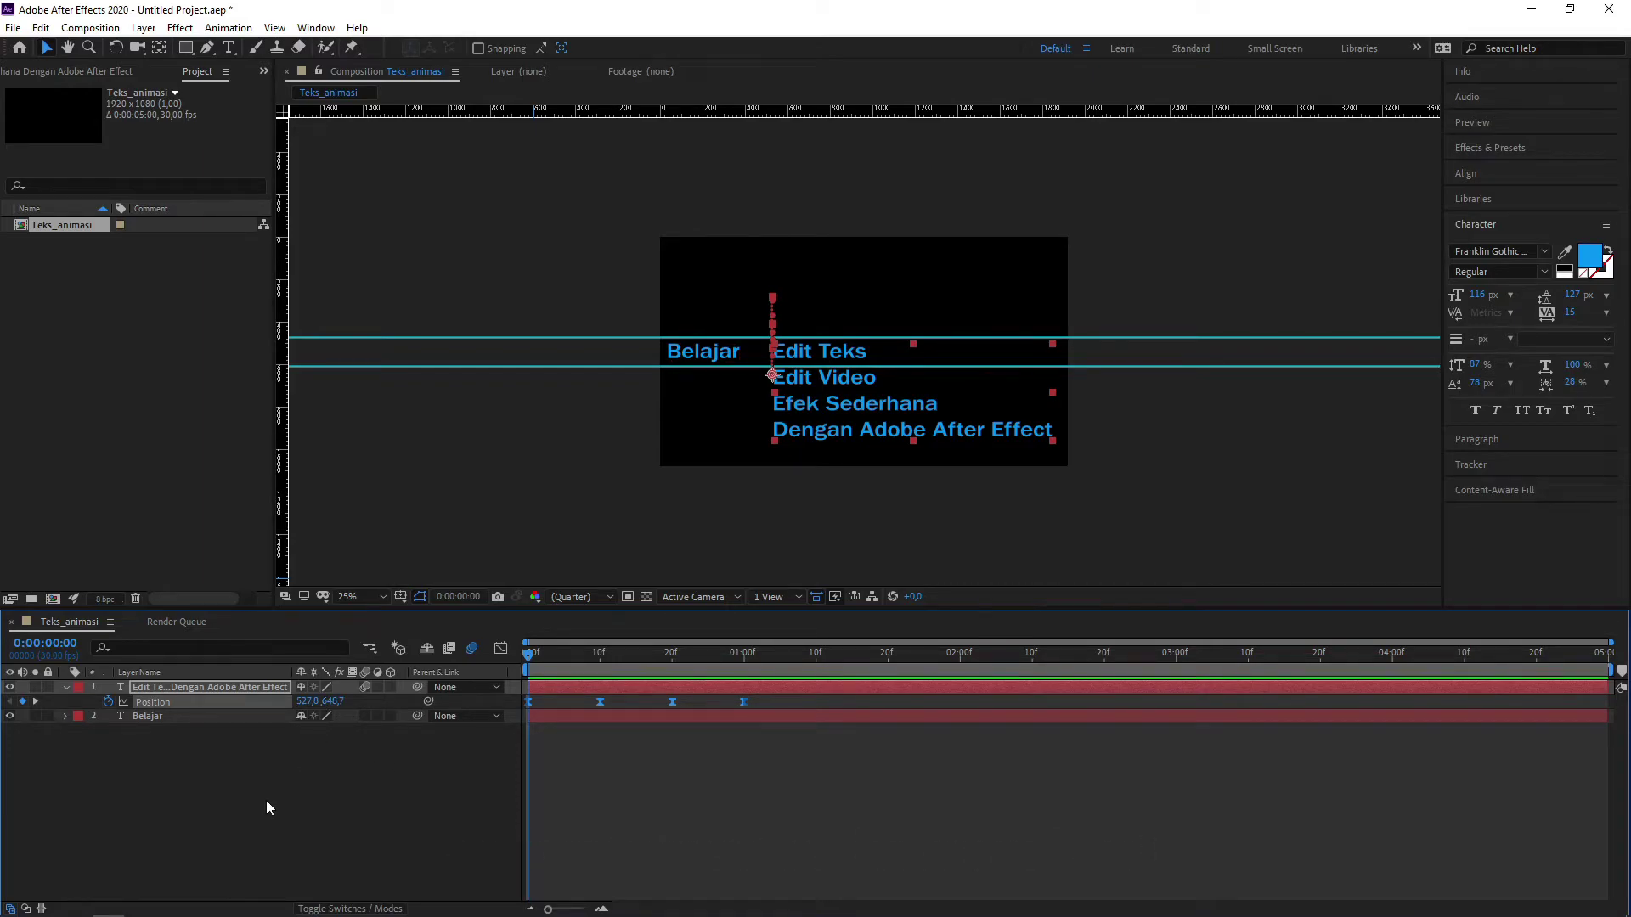
pyautogui.click(216, 688)
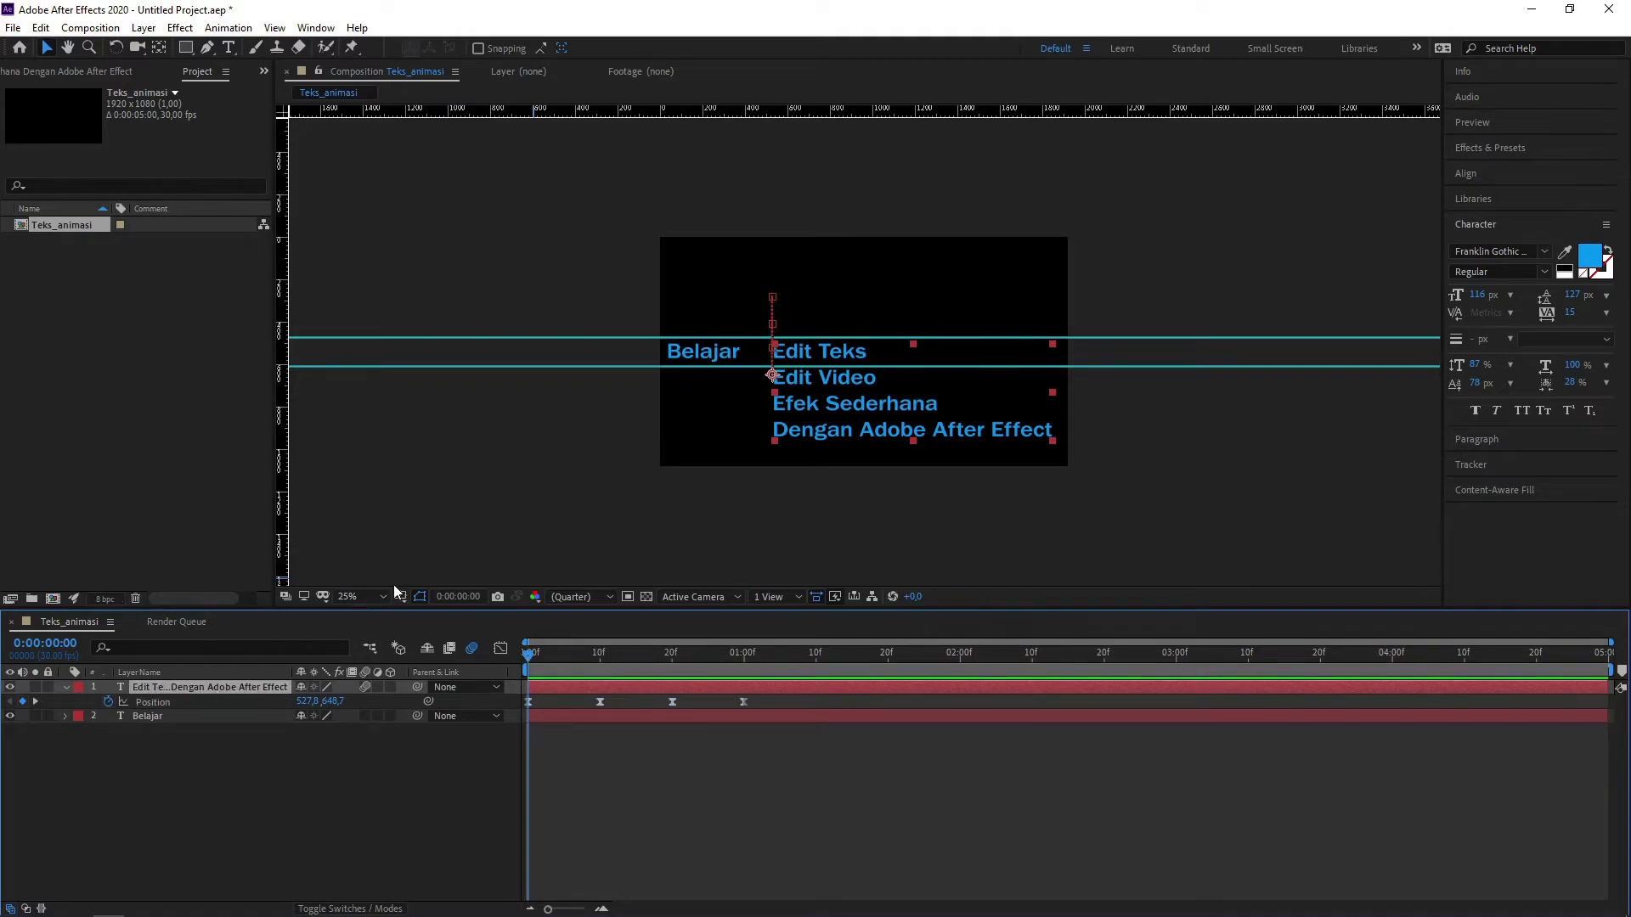
# Change the fill color of all four phrases to orange-red F34E05
pyautogui.doubleClick(263, 686)
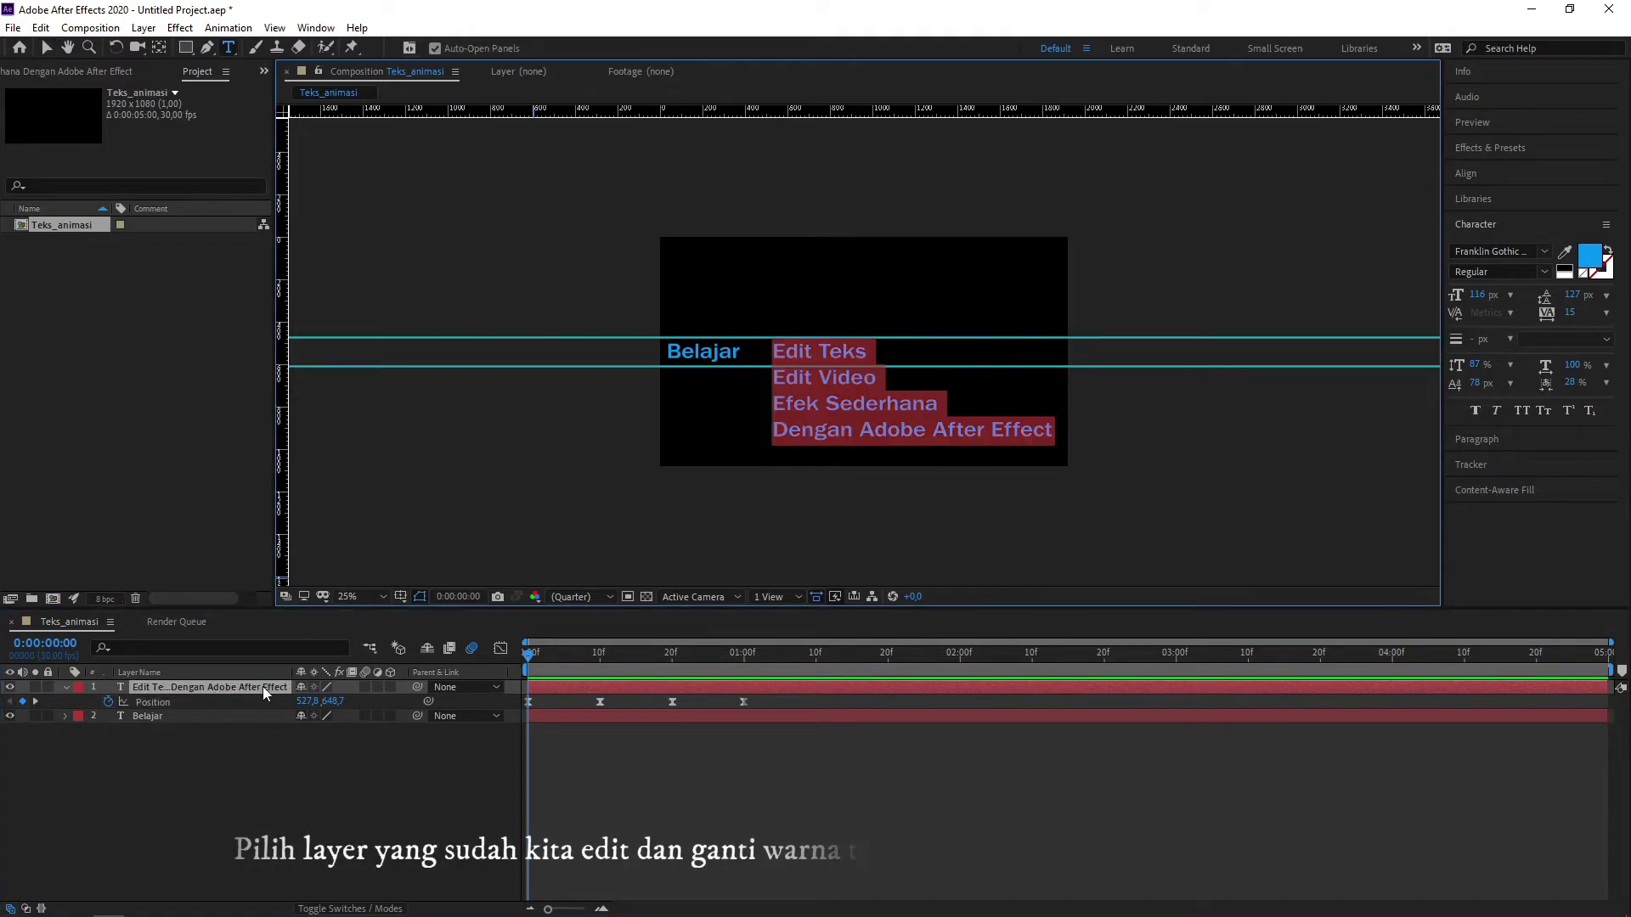
pyautogui.click(1594, 259)
pyautogui.click(263, 163)
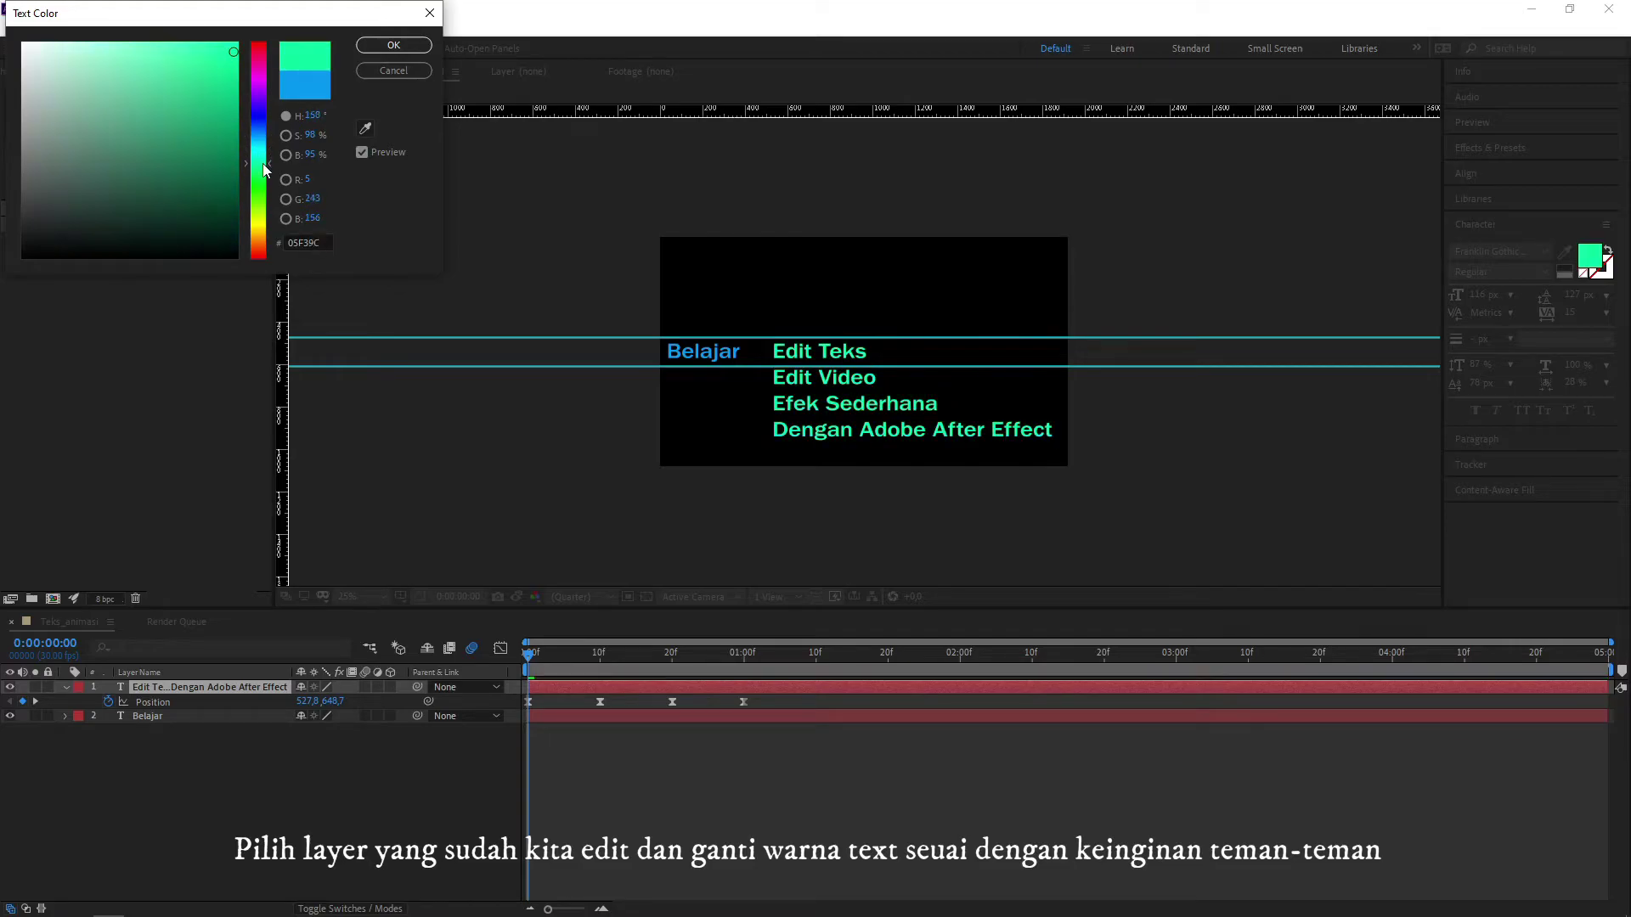
pyautogui.moveTo(263, 169); pyautogui.dragTo(276, 253)
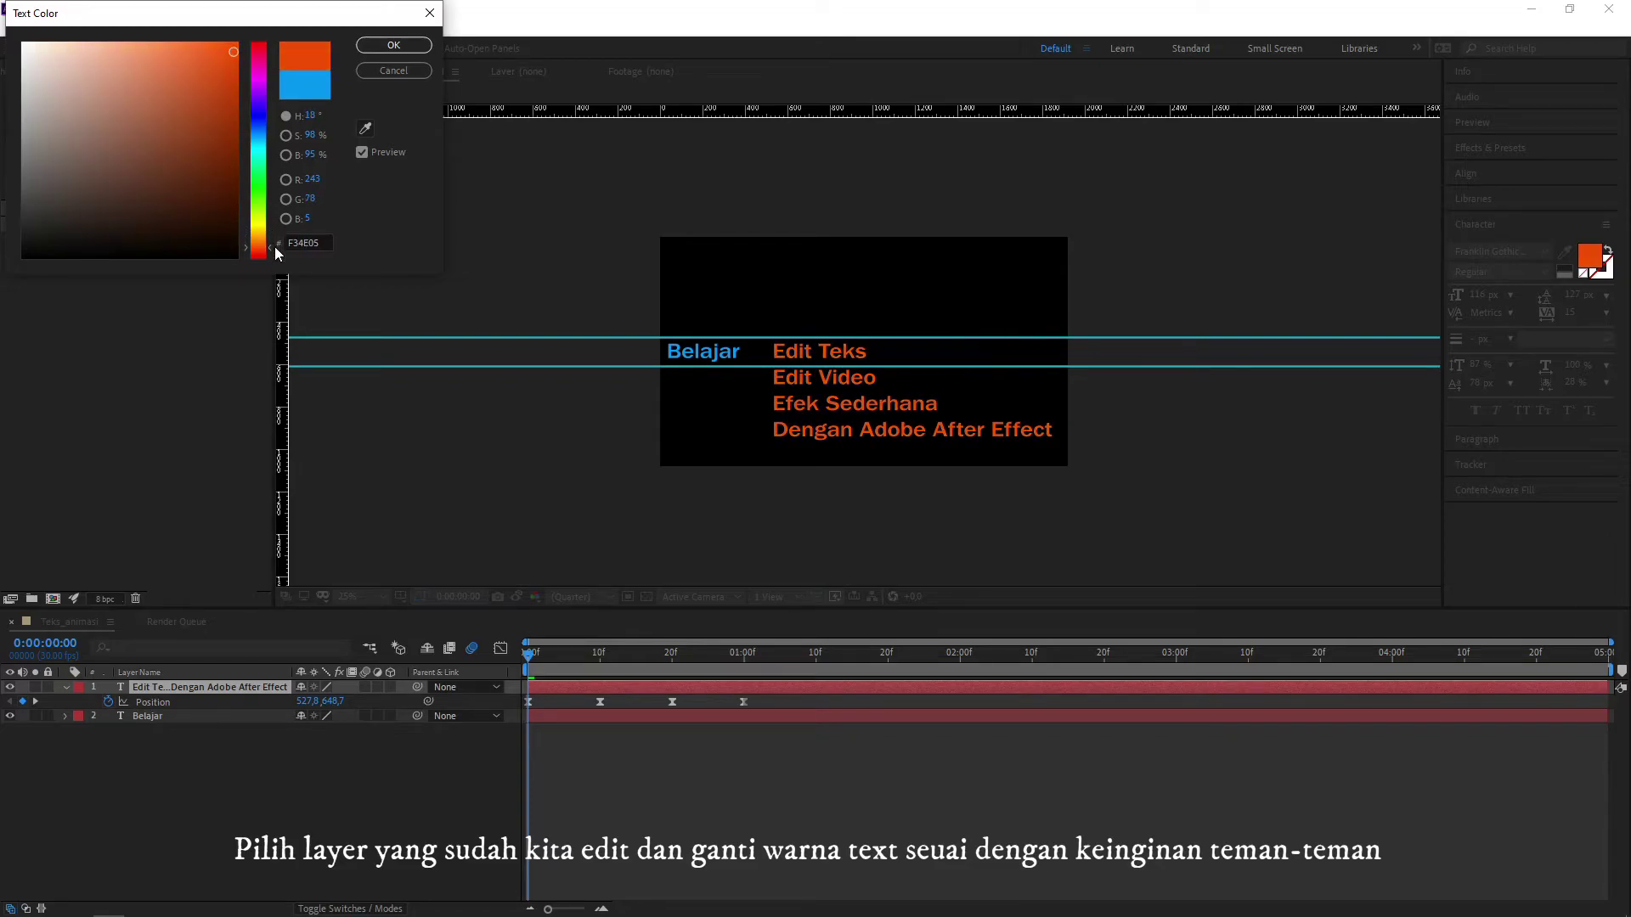
pyautogui.click(393, 45)
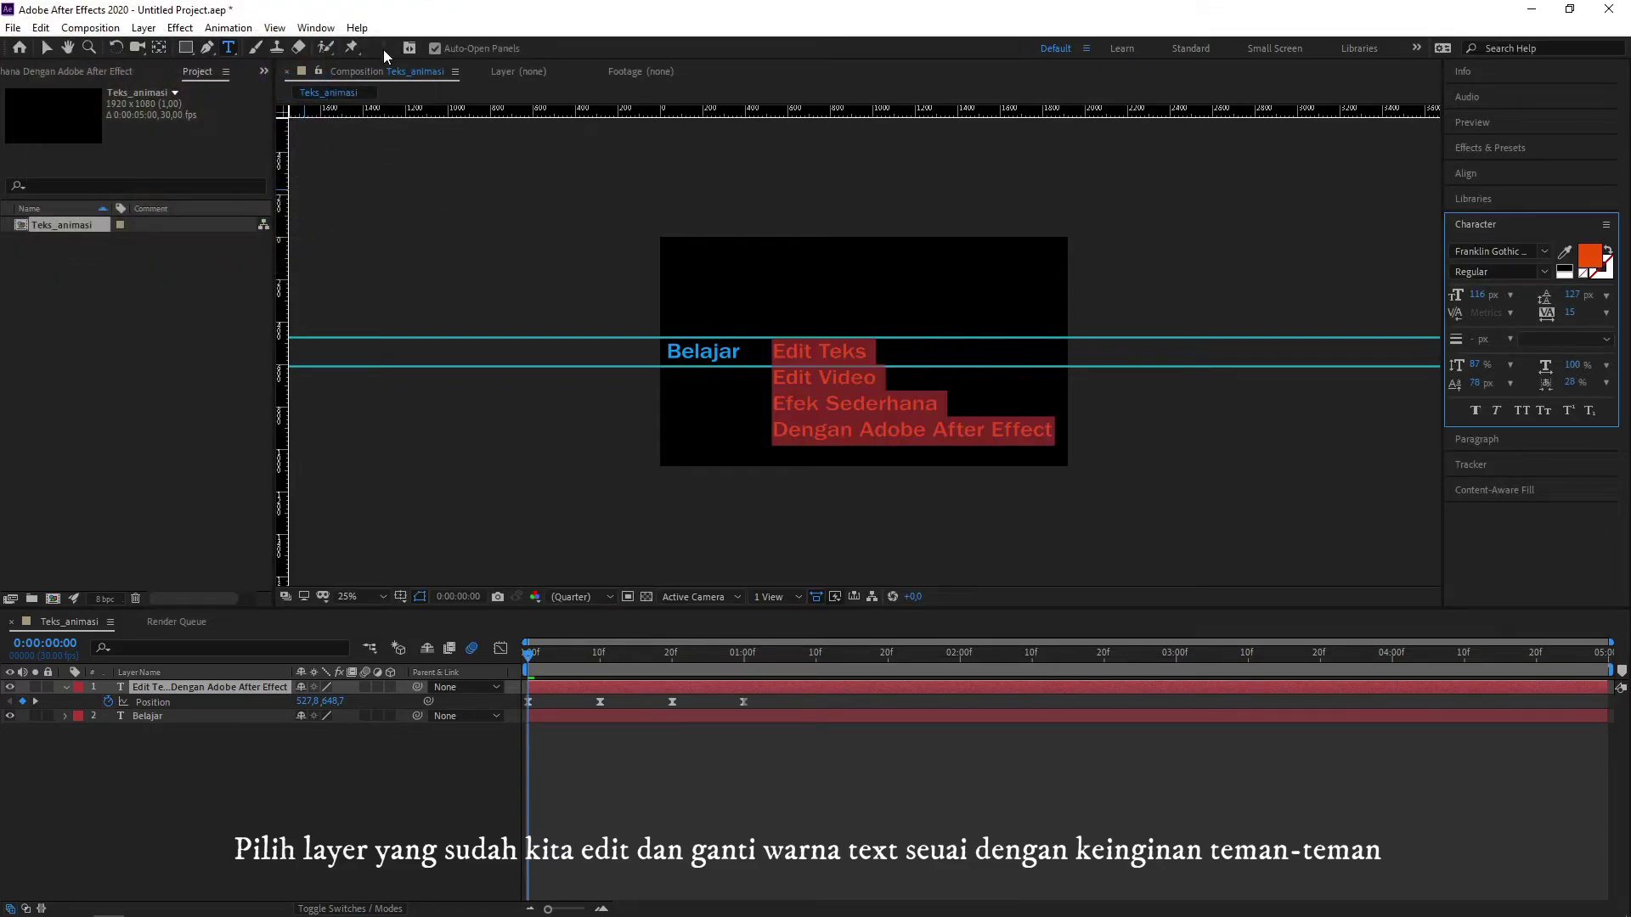
pyautogui.click(225, 794)
# Add a 1920 × 1080 px black solid named "Black Solid 1" above the text layers
pyautogui.click(170, 684)
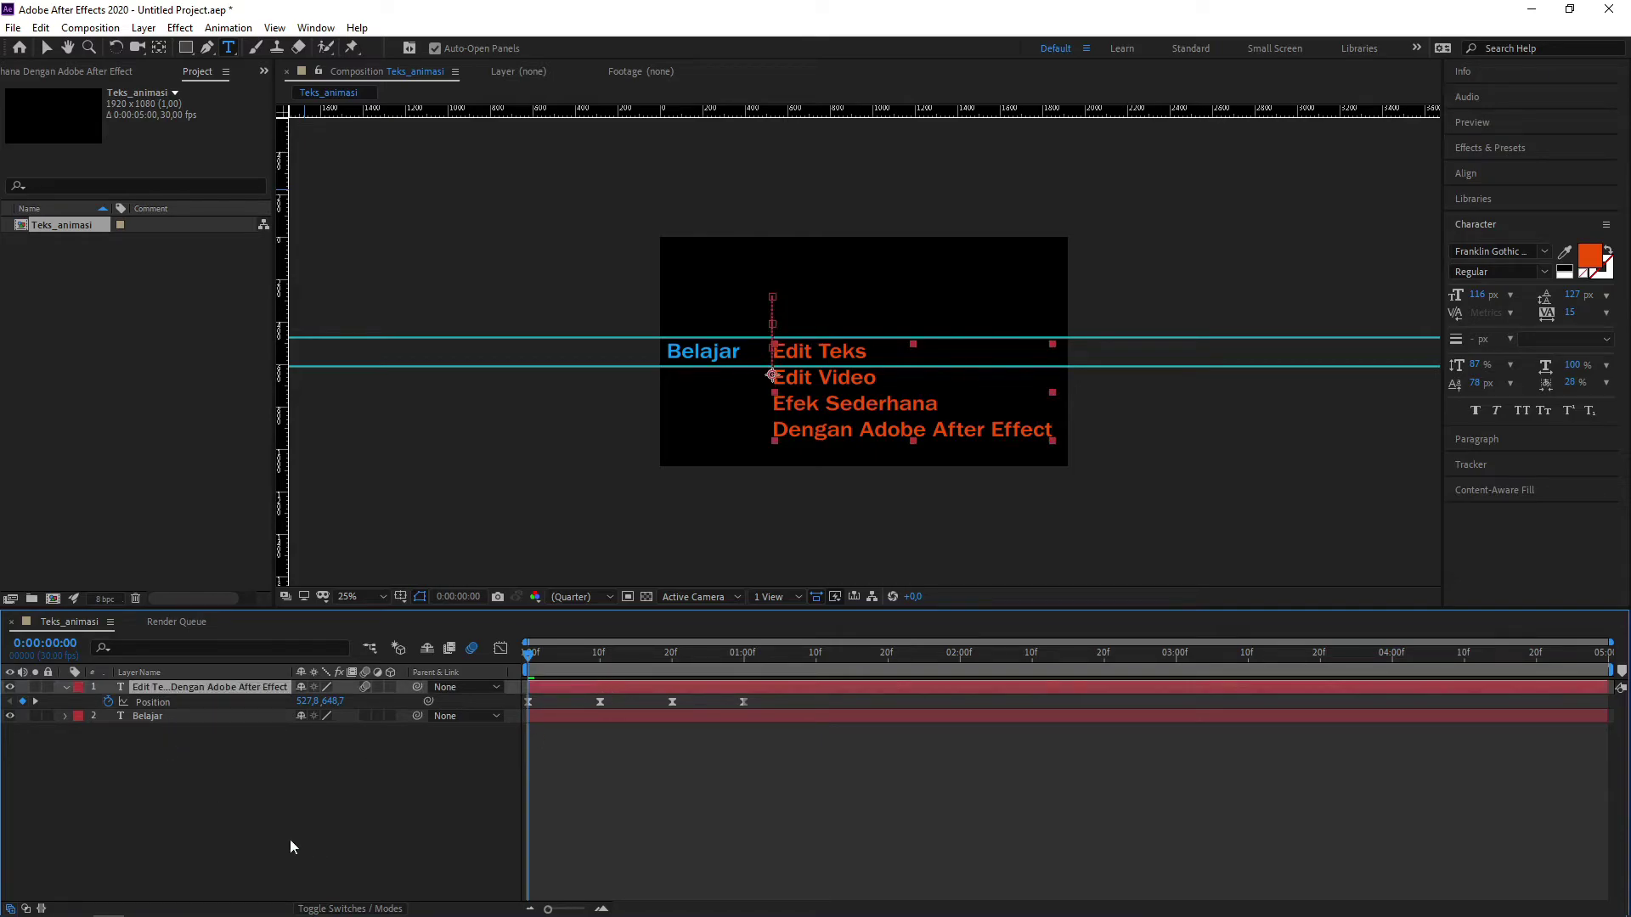
pyautogui.rightClick(170, 792)
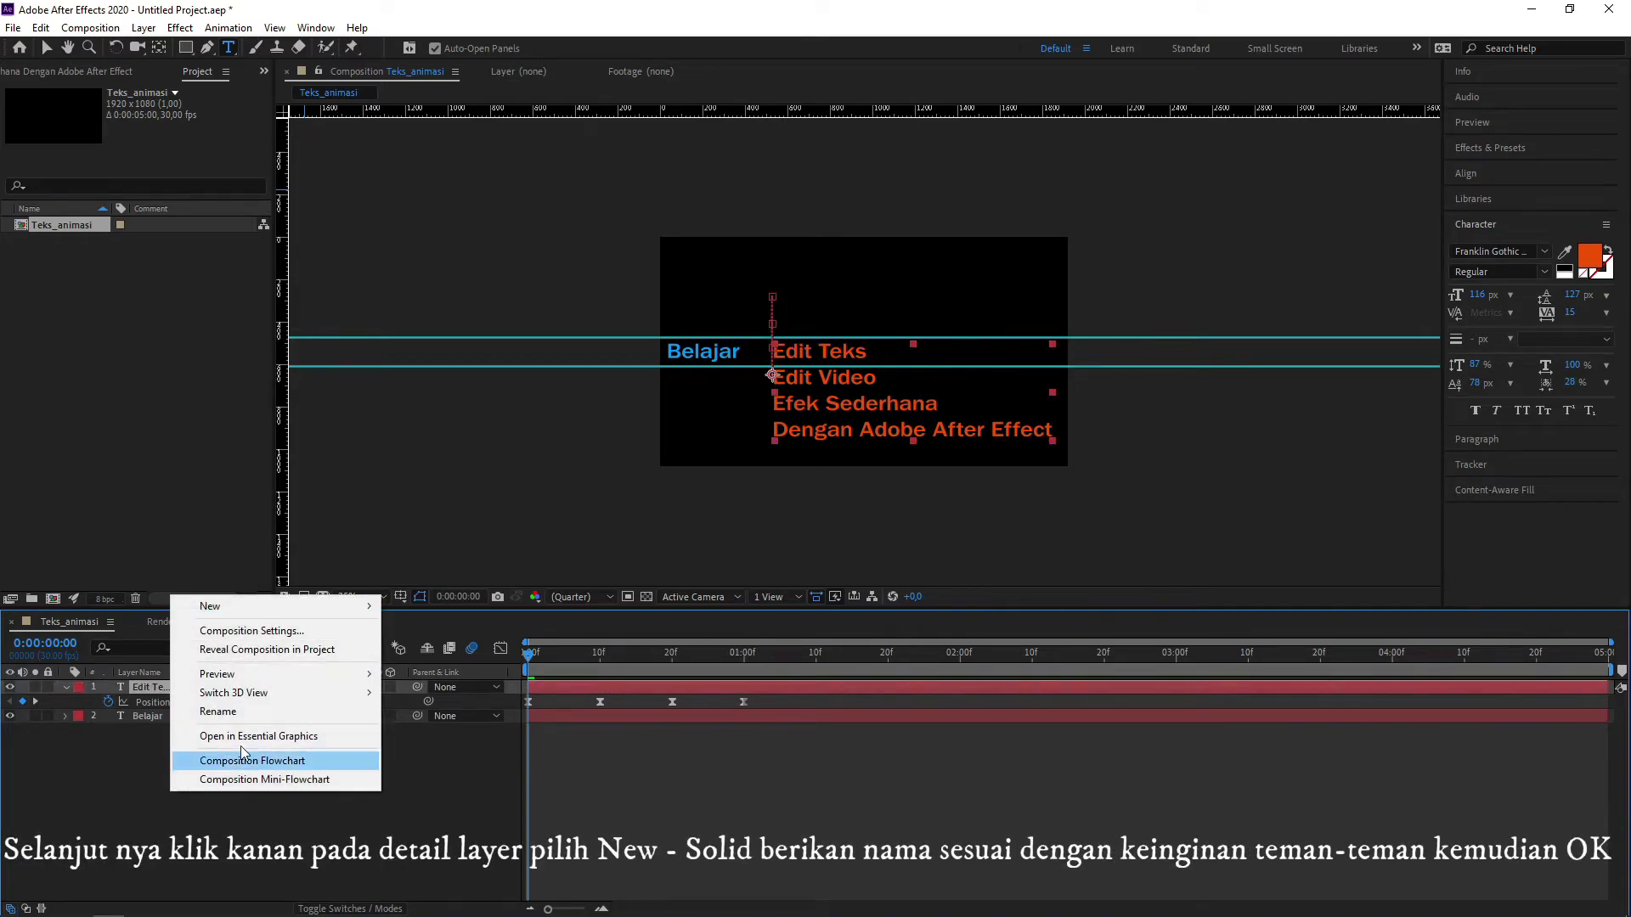
pyautogui.moveTo(309, 613)
pyautogui.click(445, 651)
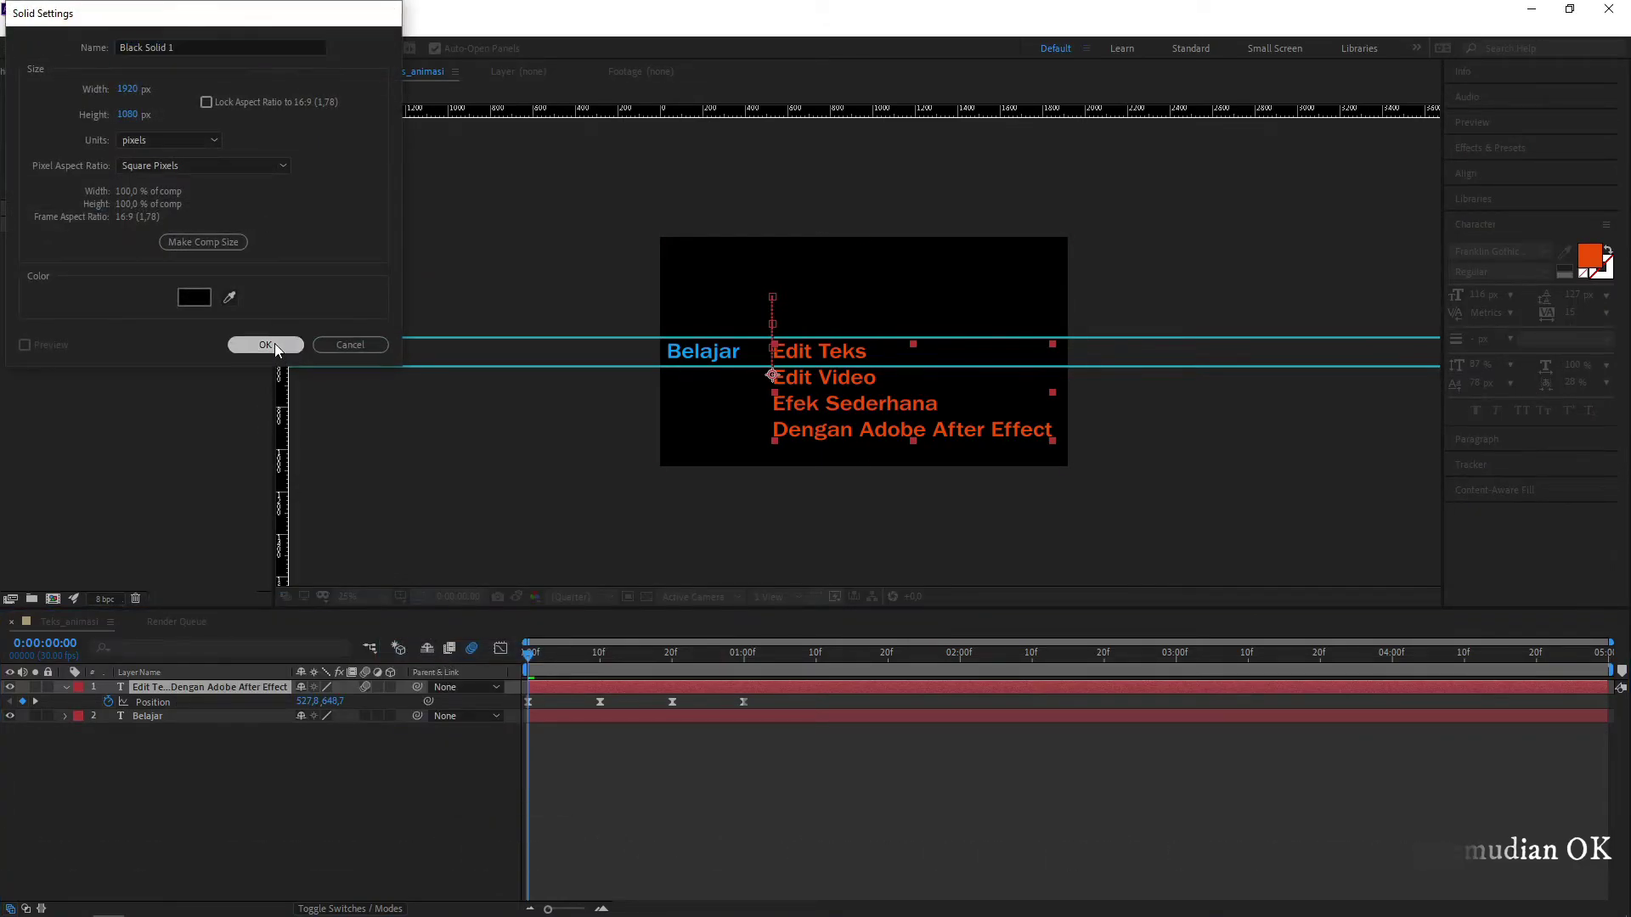
pyautogui.click(265, 345)
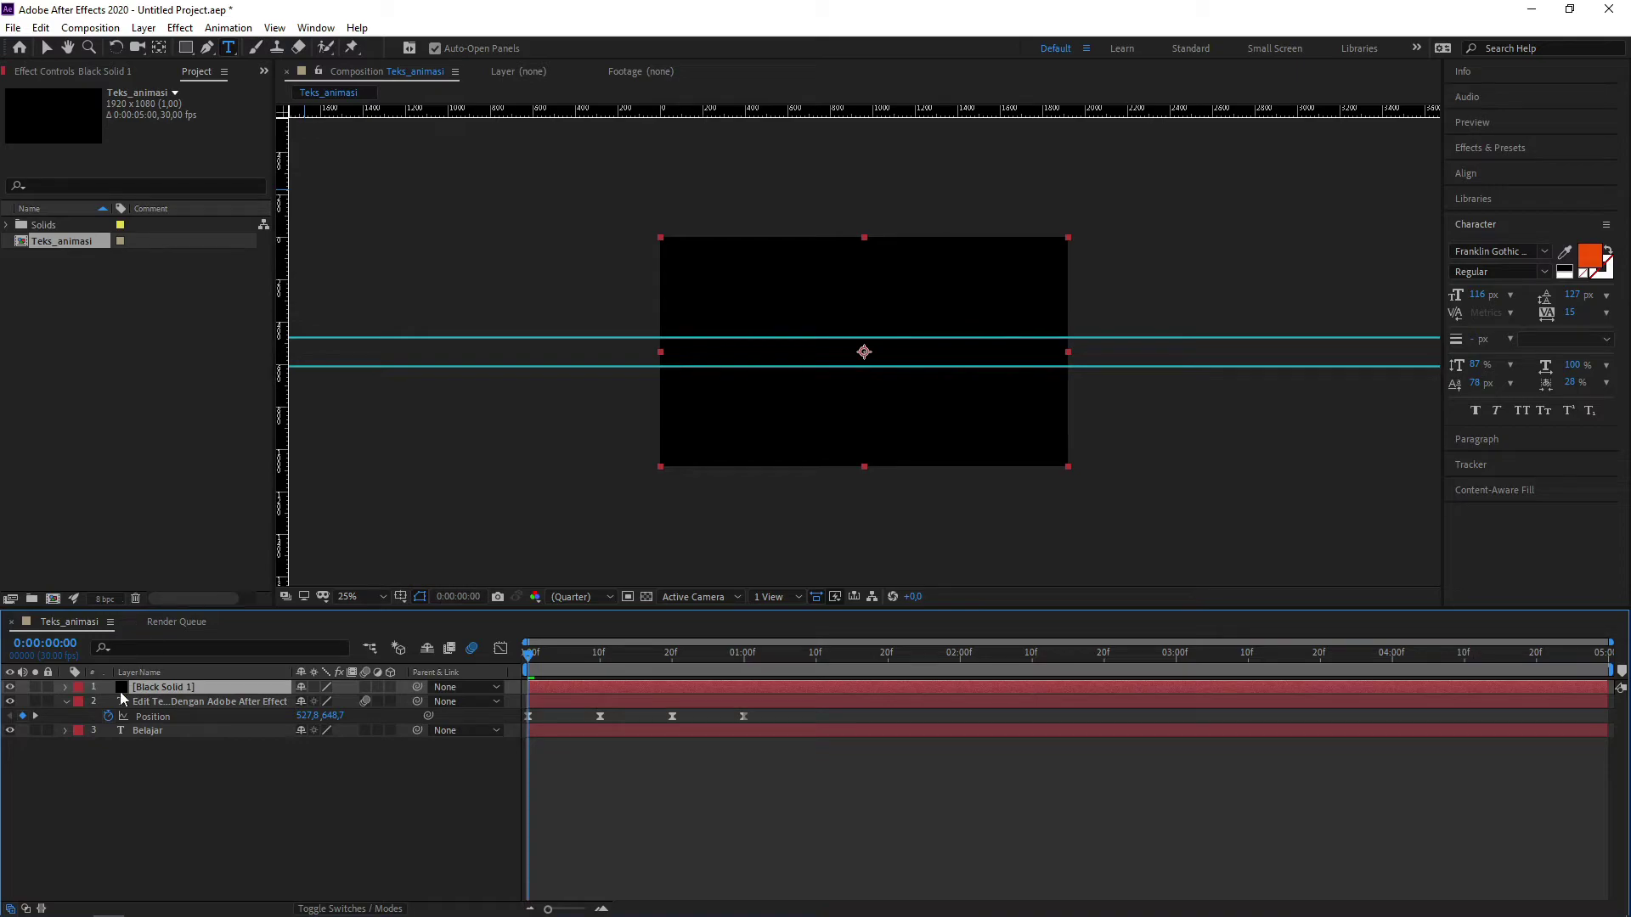
# Add a full-size rectangular mask to the black solid and shrink its height to fit between the two guides
pyautogui.doubleClick(186, 47)
pyautogui.press('v')
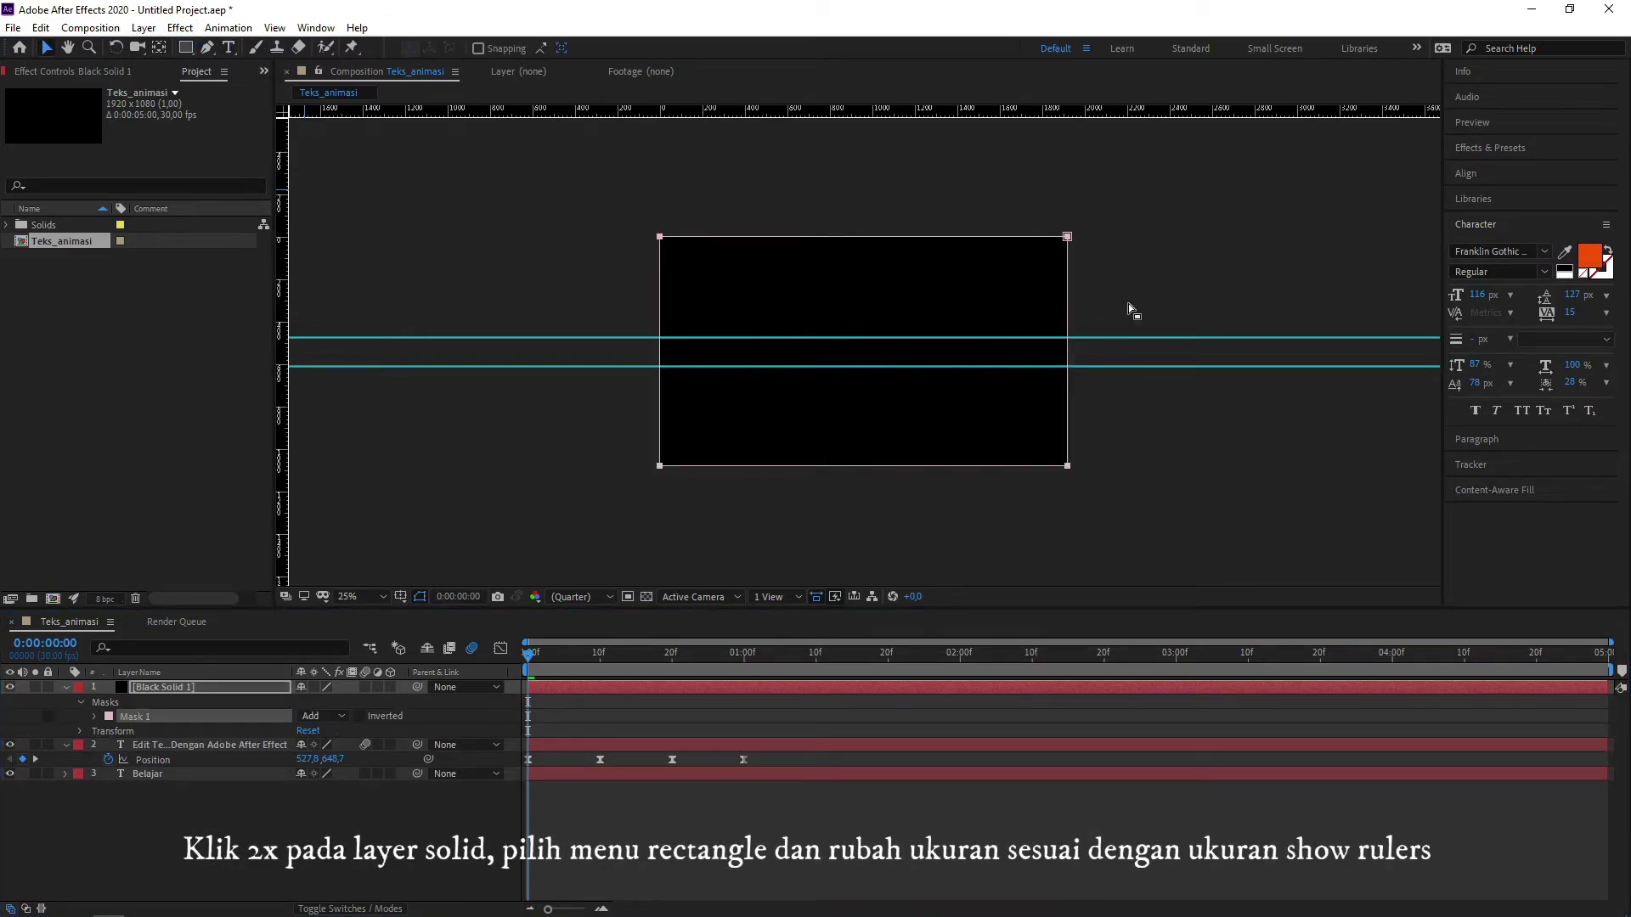
pyautogui.doubleClick(863, 240)
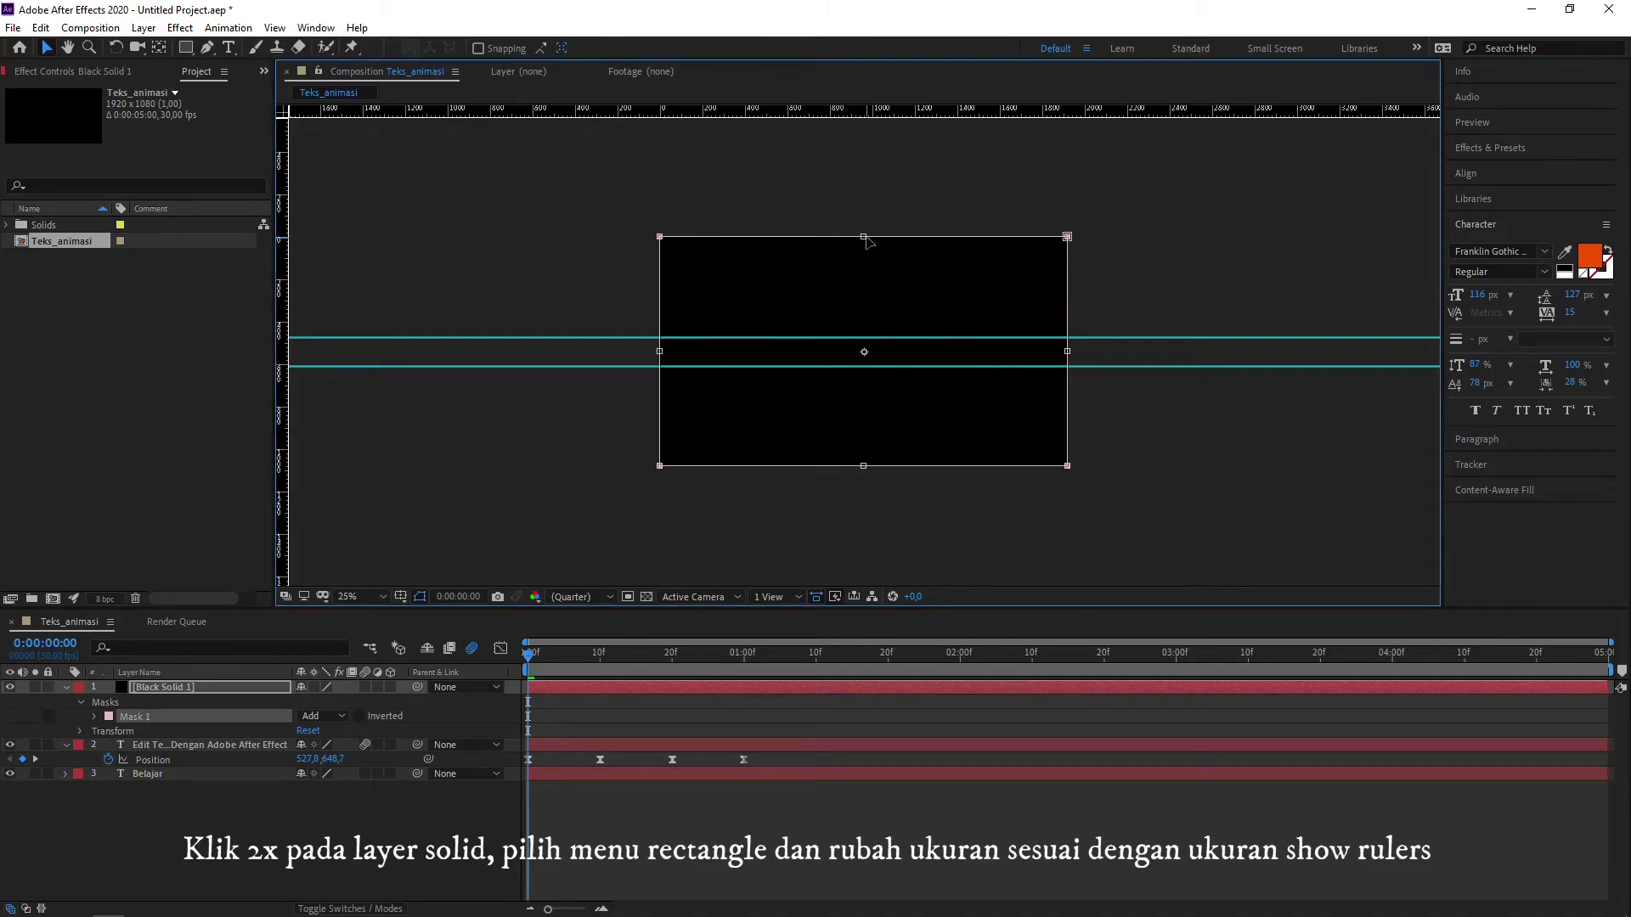
pyautogui.moveTo(863, 238); pyautogui.dragTo(866, 334)
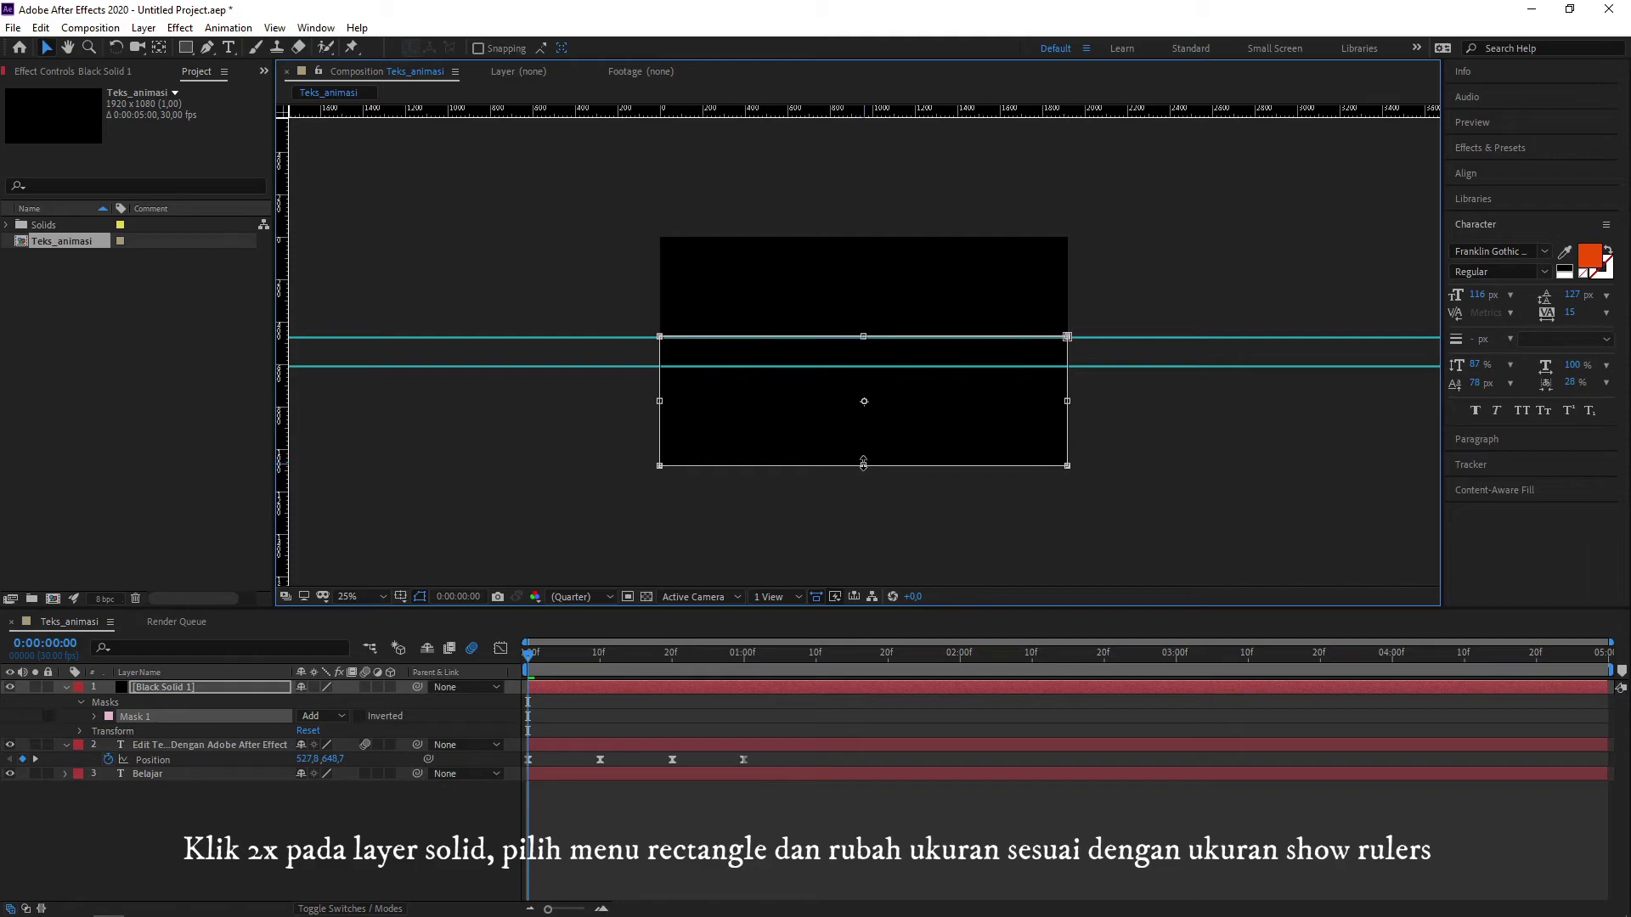
pyautogui.moveTo(864, 465); pyautogui.dragTo(864, 366)
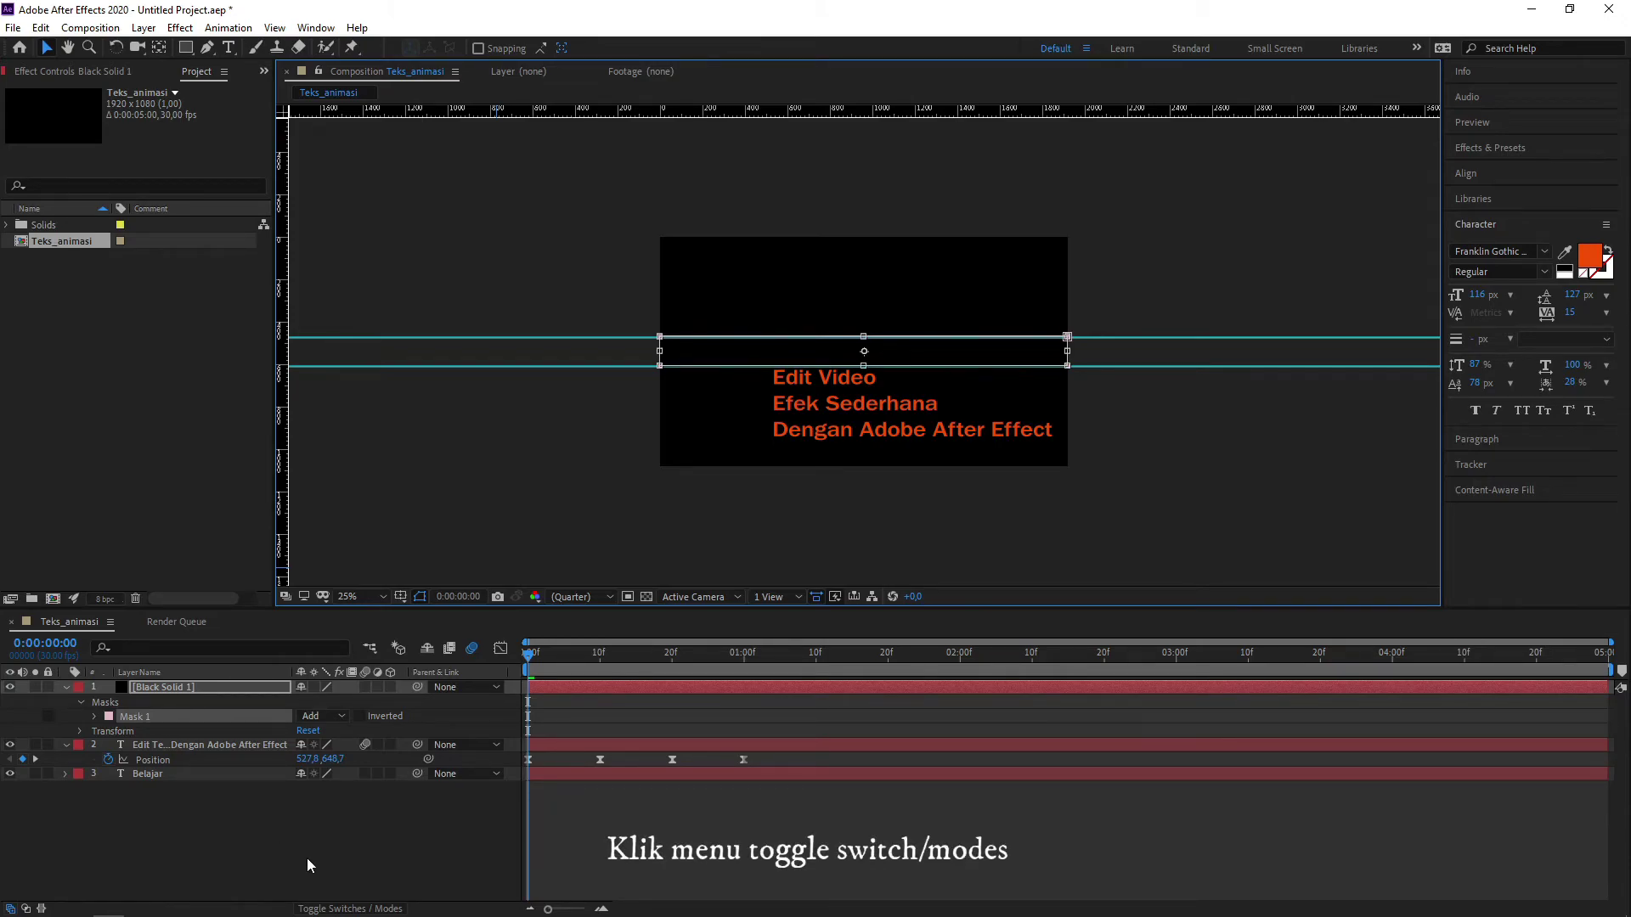
# Set the four-line text layer's track matte to Alpha Matte "[Black Solid 1]"
pyautogui.click(323, 909)
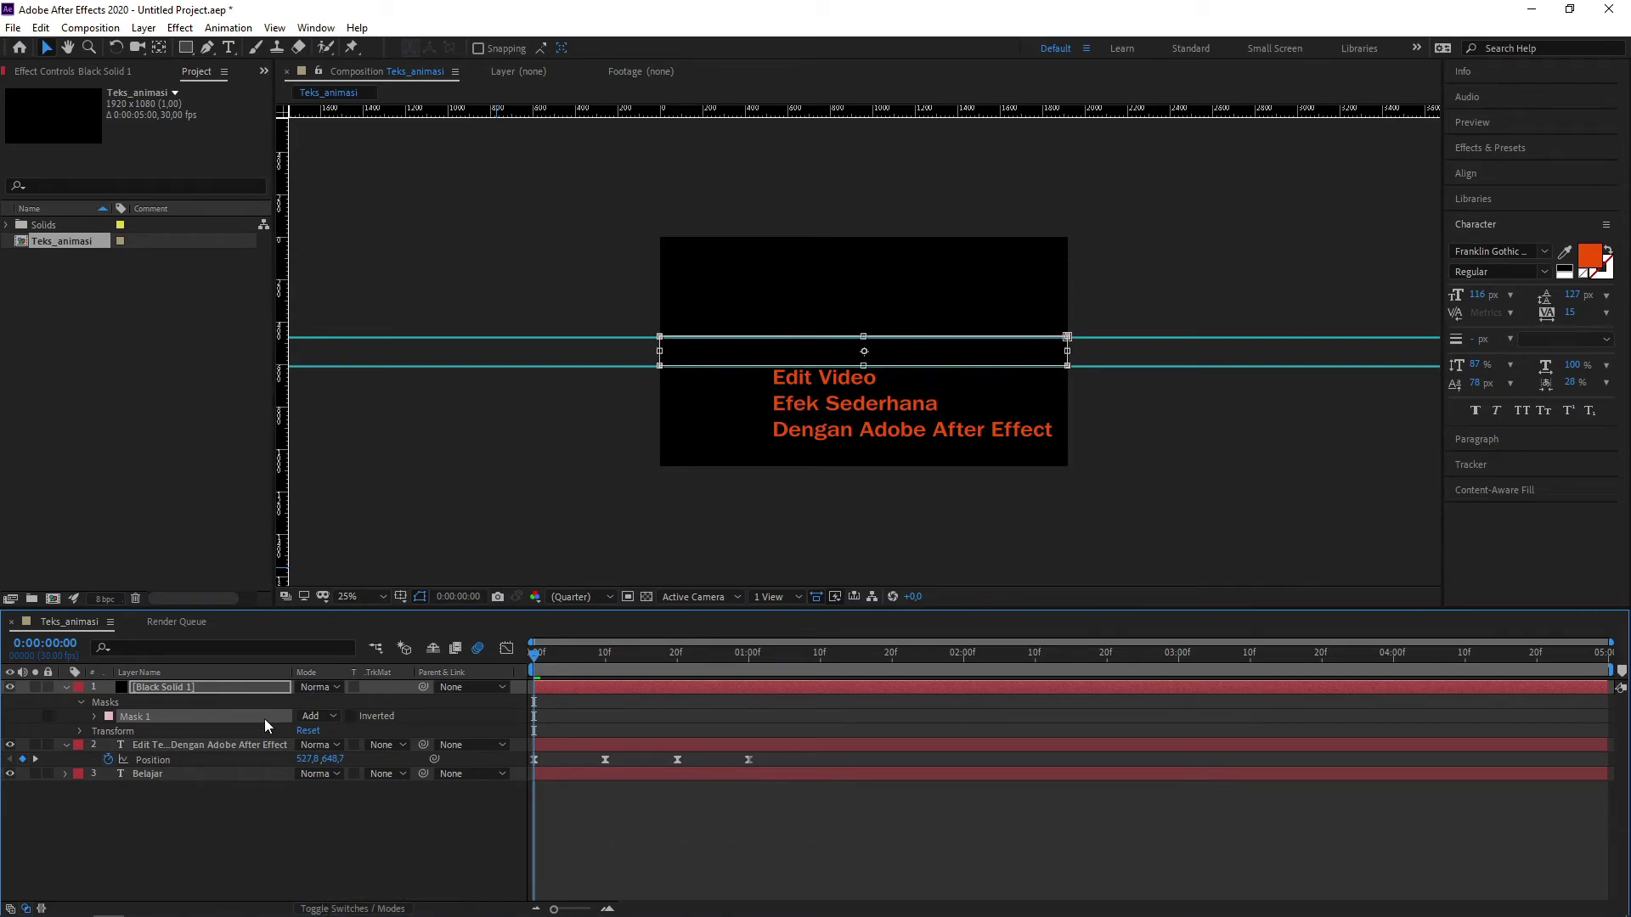
pyautogui.click(67, 686)
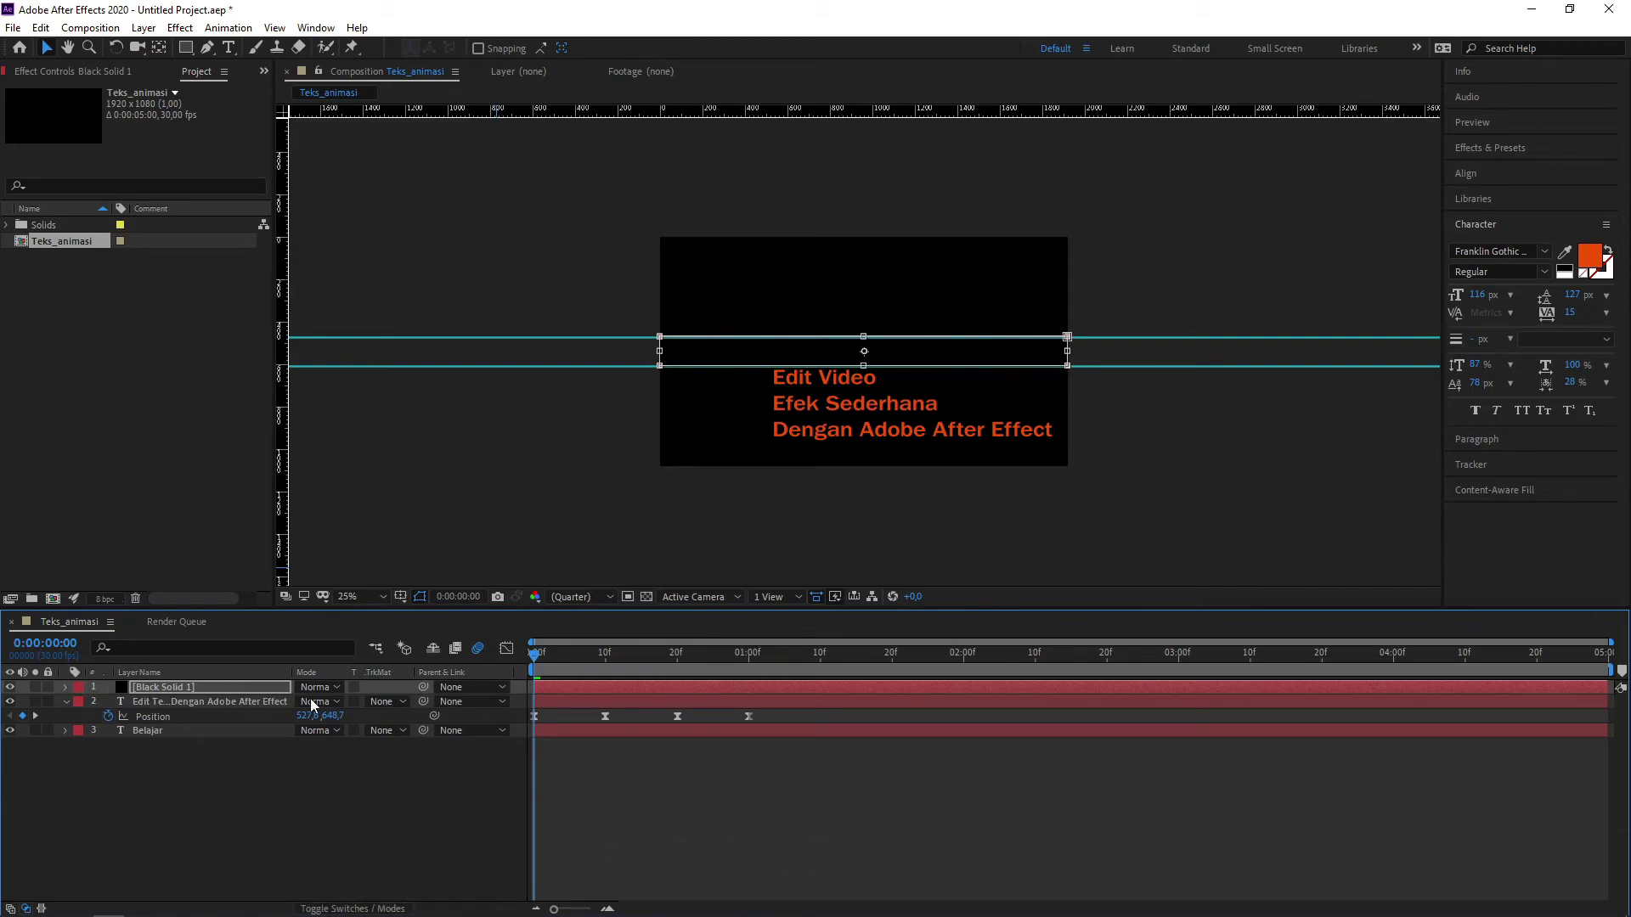
pyautogui.click(258, 701)
pyautogui.click(394, 703)
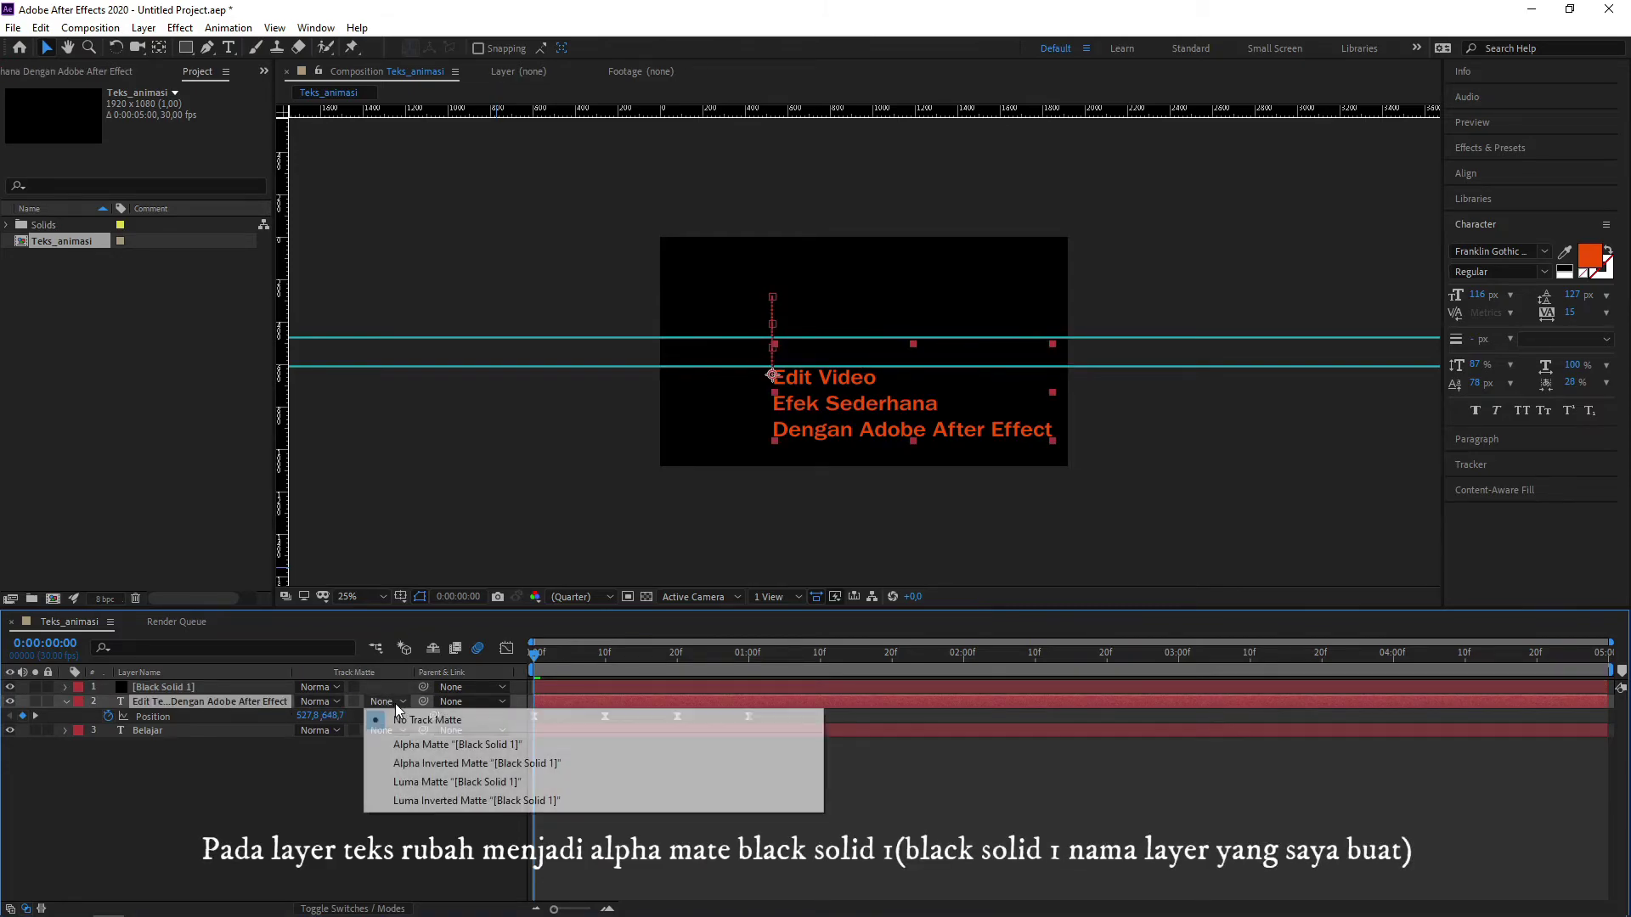
pyautogui.click(414, 748)
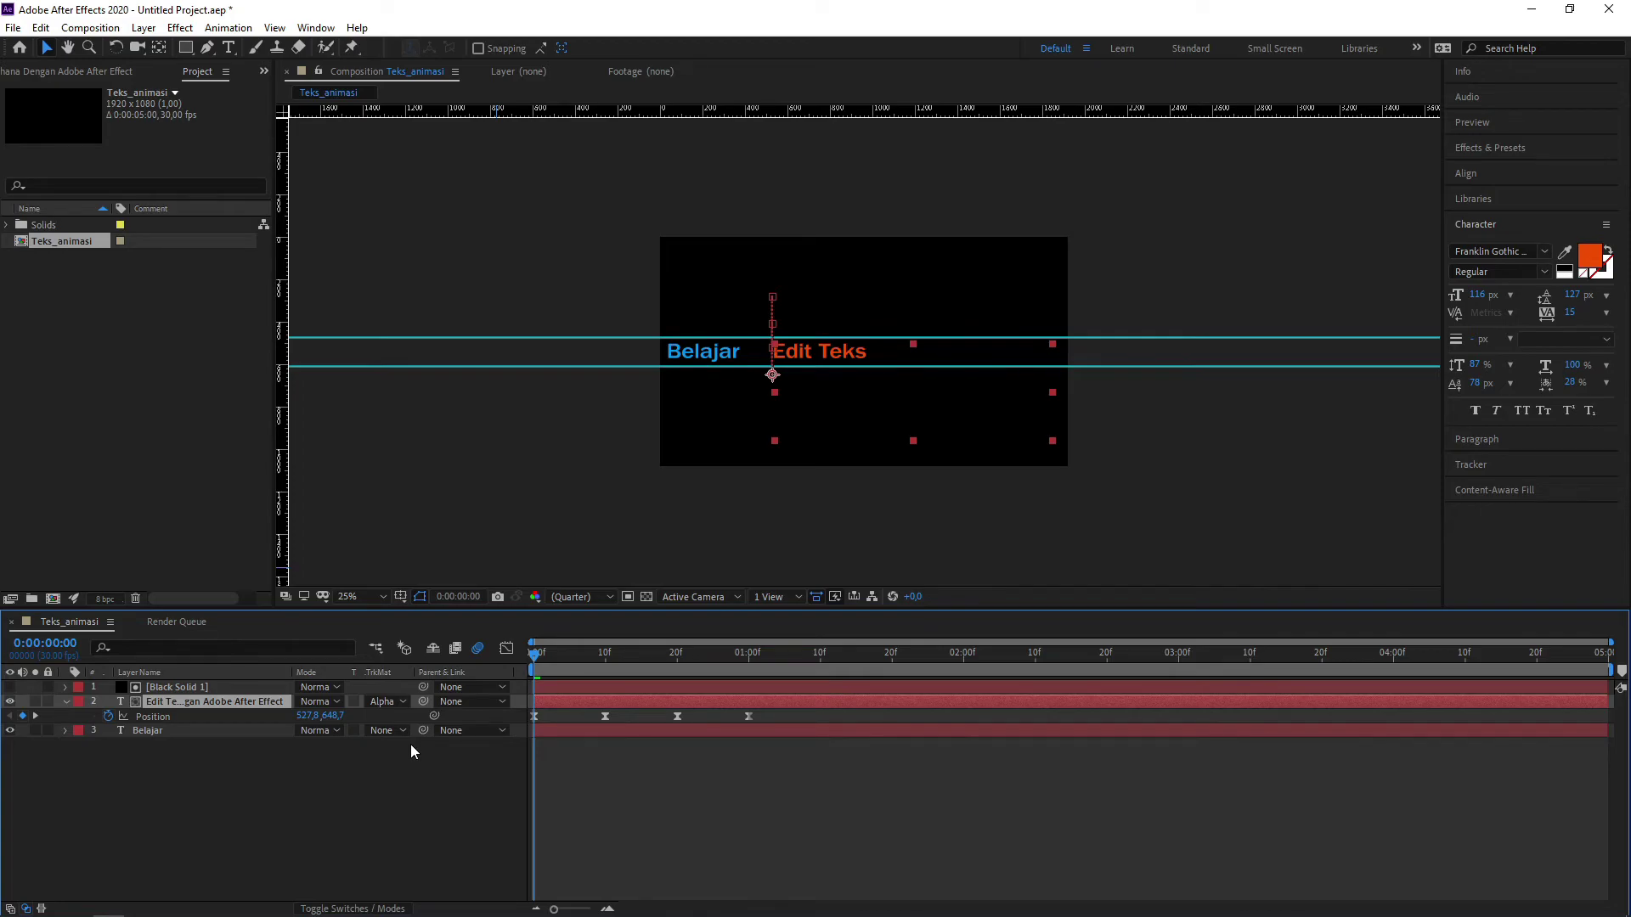
# Preview the matted text animation from the start of the composition
pyautogui.click(376, 768)
pyautogui.moveTo(536, 656)
pyautogui.mouseDown()
pyautogui.moveTo(756, 668)
pyautogui.moveTo(534, 666)
pyautogui.mouseUp()
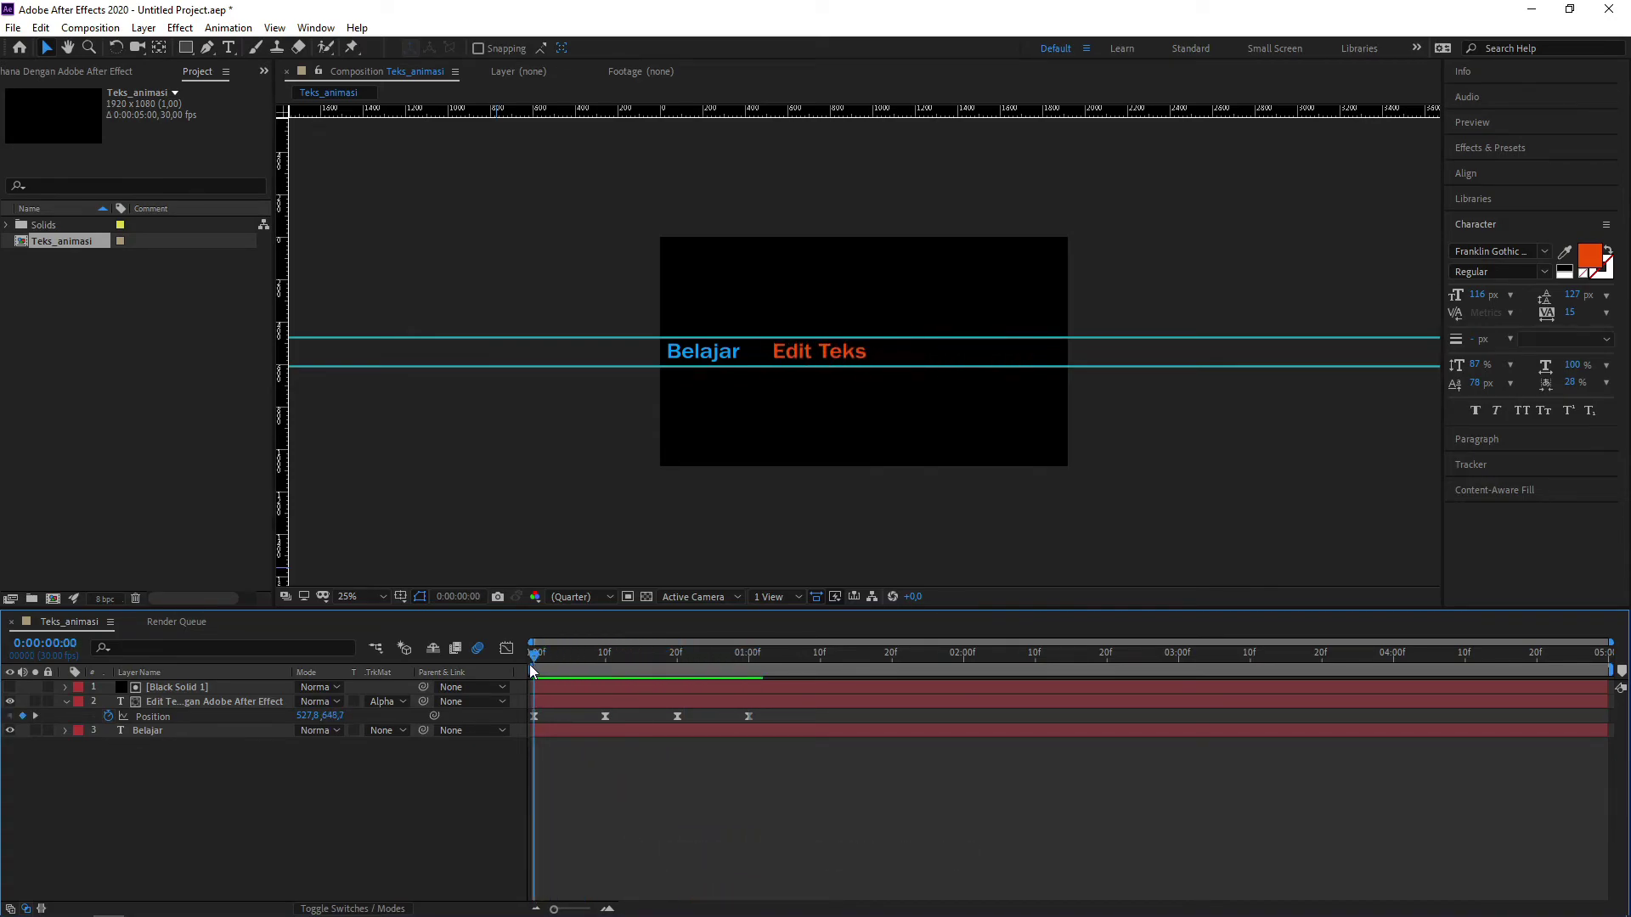
pyautogui.click(390, 801)
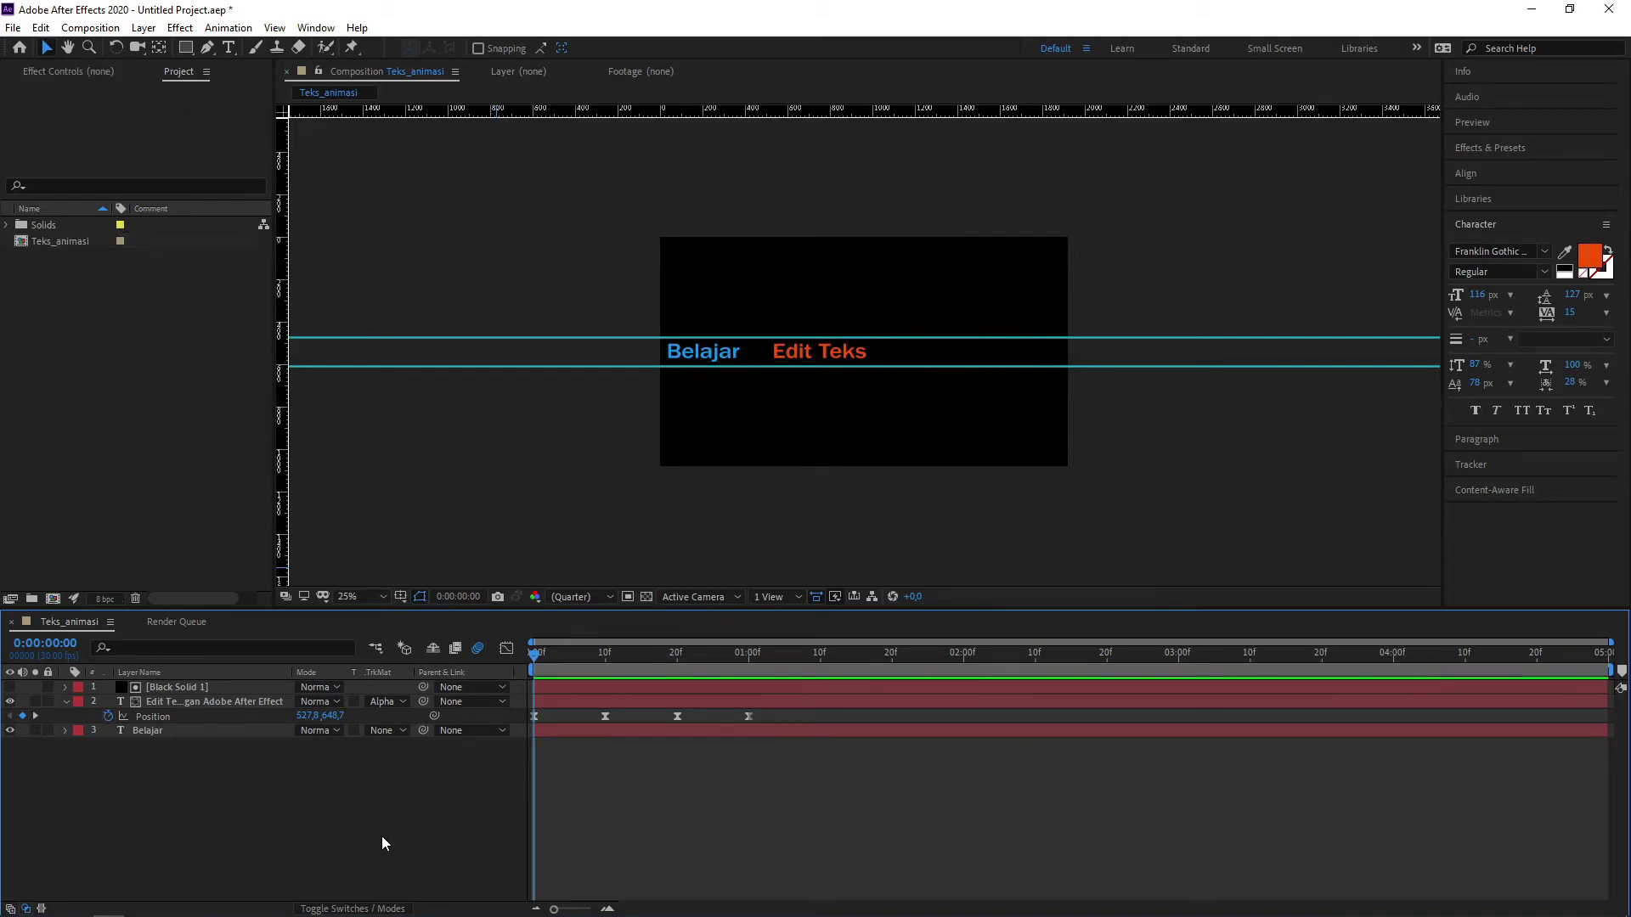
# Import the video pendek.mp4 clip and place it below all layers in the Teks_animasi composition as the background
pyautogui.click(329, 906)
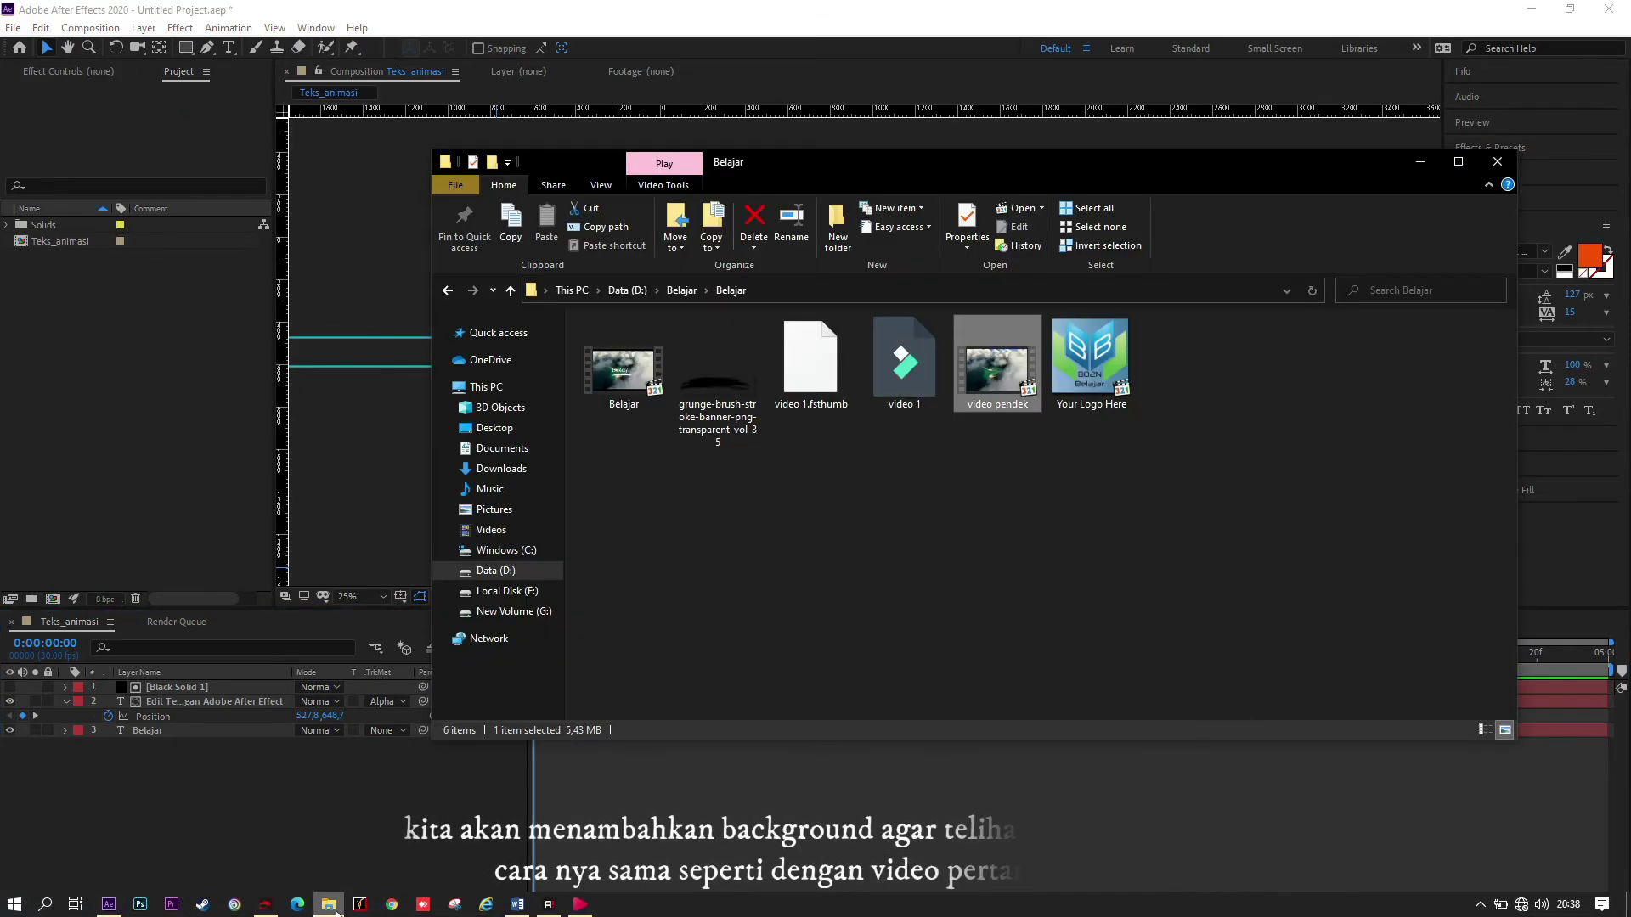
pyautogui.moveTo(993, 374); pyautogui.dragTo(132, 382)
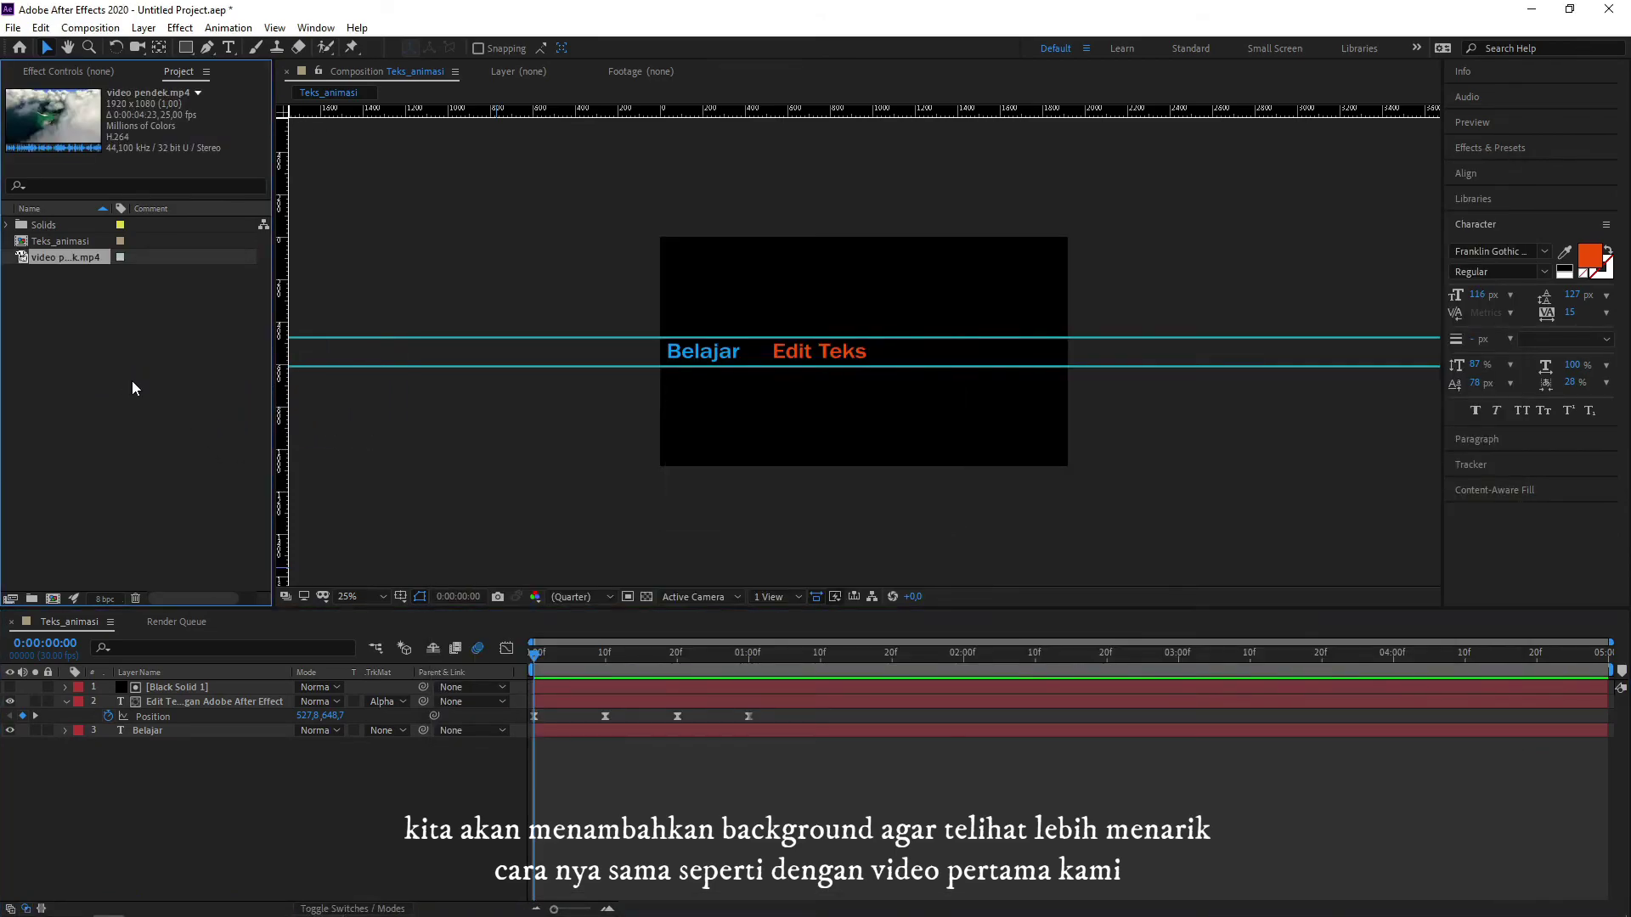
pyautogui.moveTo(84, 255); pyautogui.dragTo(94, 754)
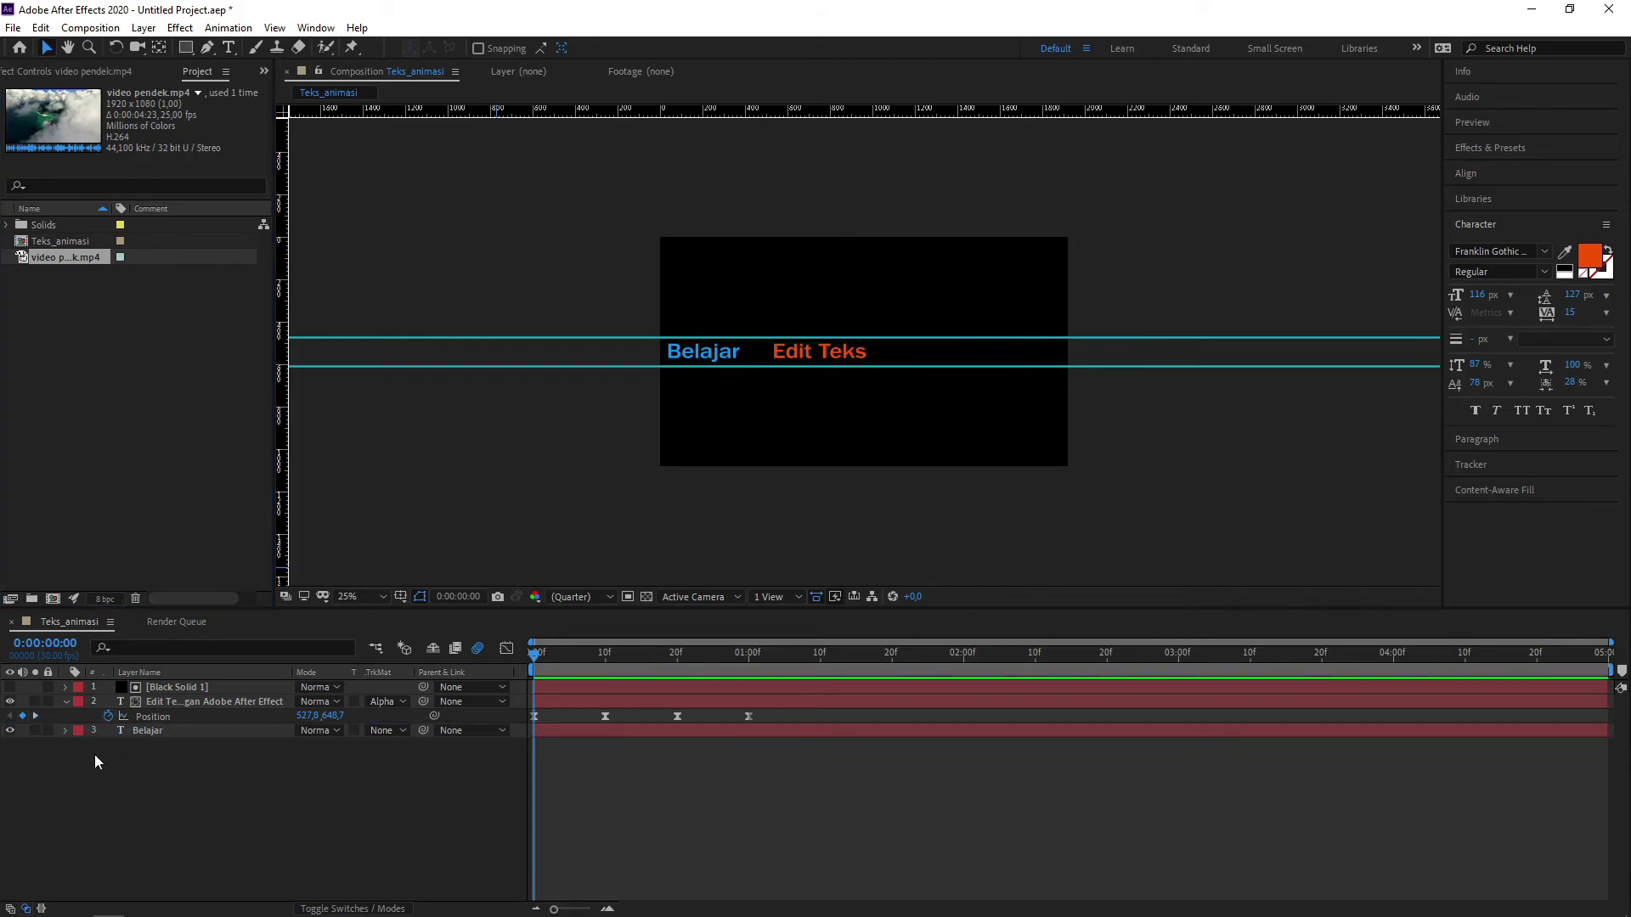
# Add a second black solid and place it between the "Belajar" text layer and the background video
pyautogui.click(95, 730)
pyautogui.rightClick(171, 811)
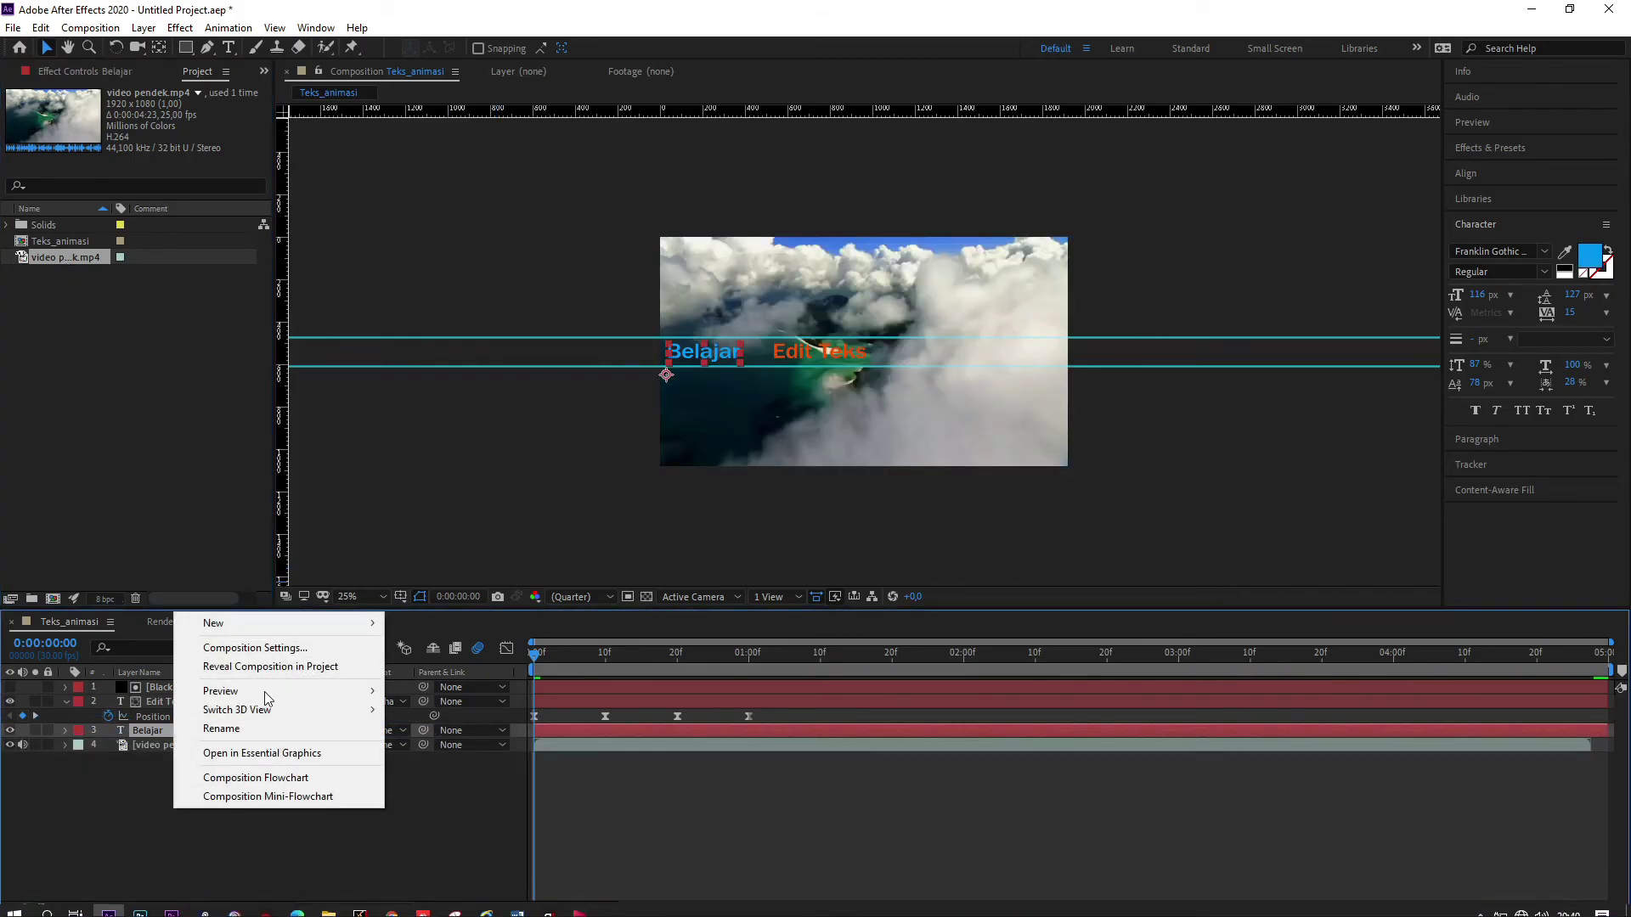
pyautogui.moveTo(281, 626)
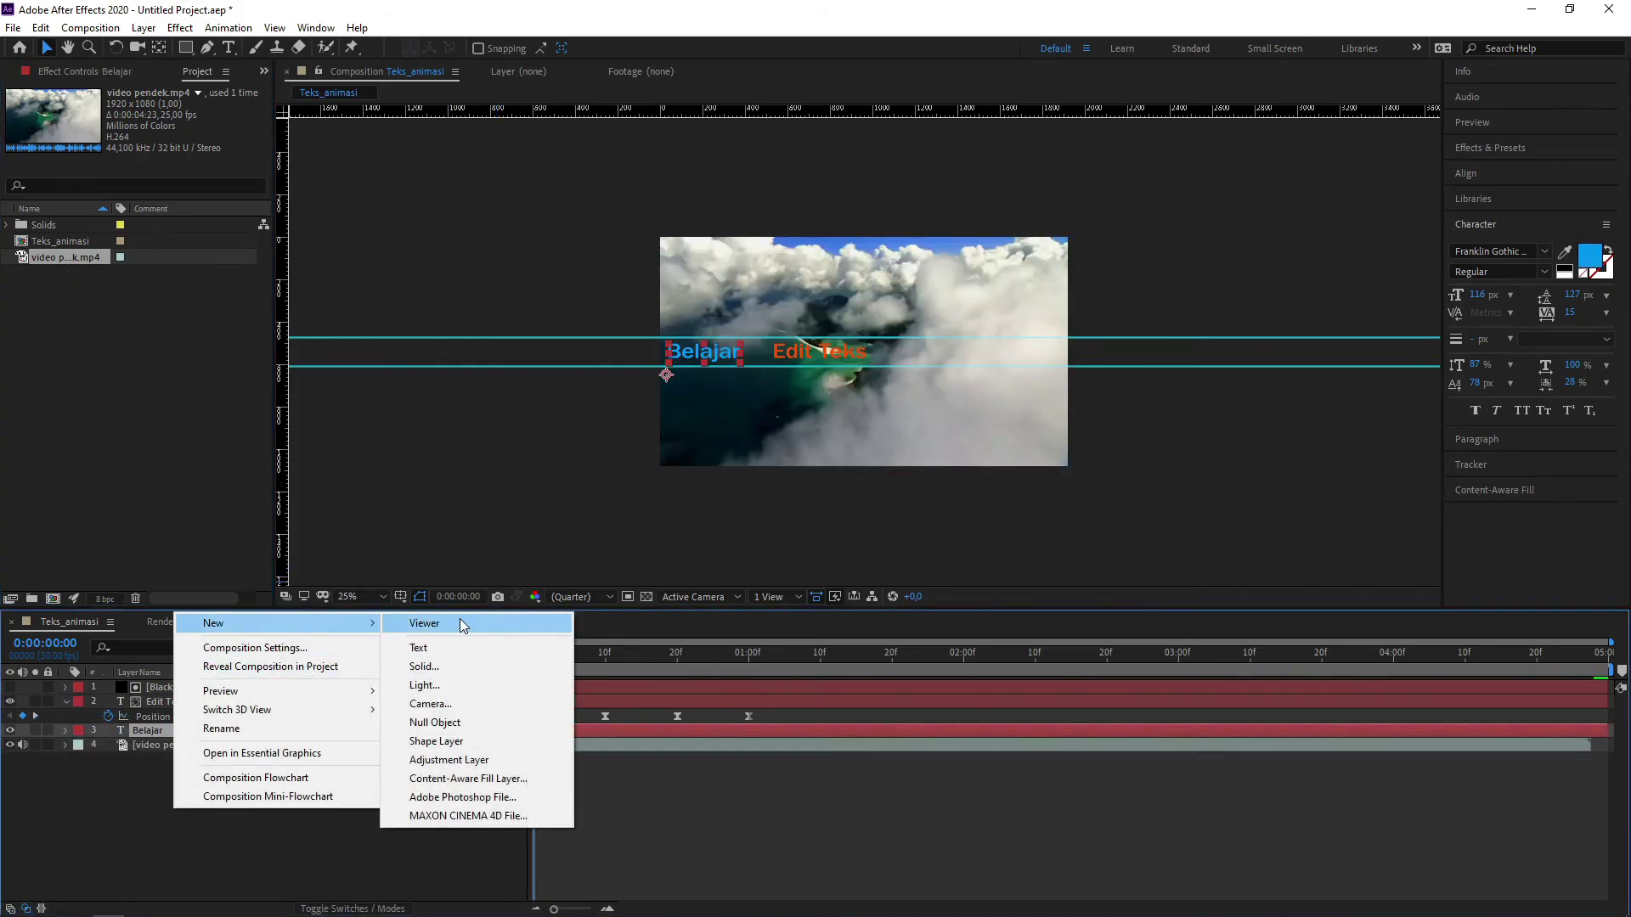
pyautogui.click(456, 668)
pyautogui.click(253, 345)
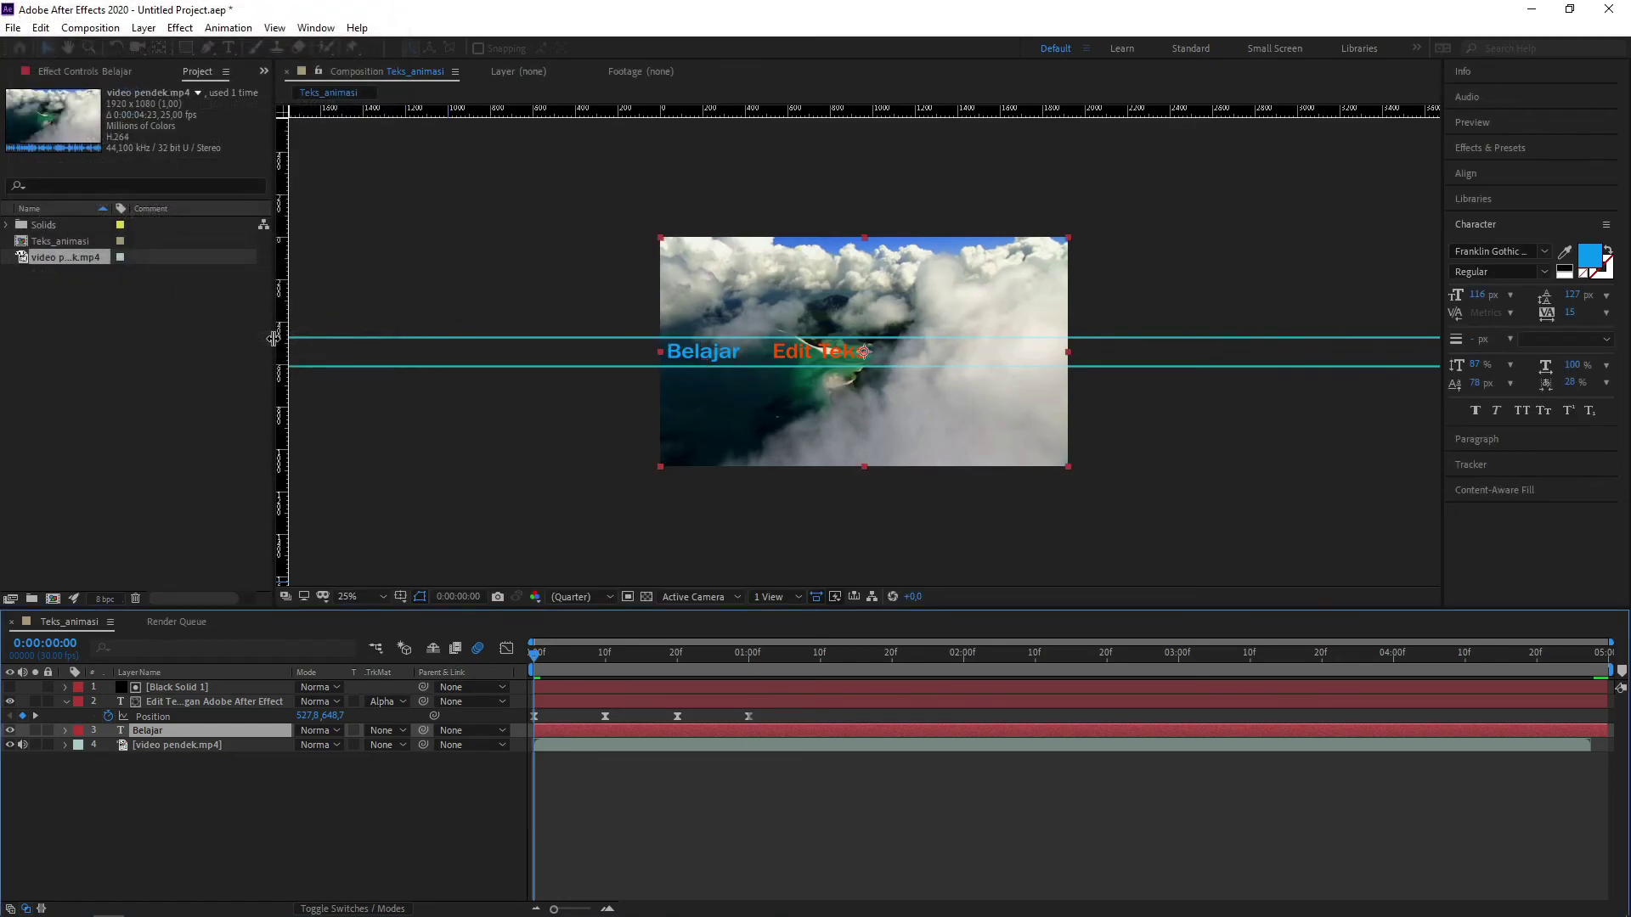
pyautogui.moveTo(197, 733); pyautogui.dragTo(200, 748)
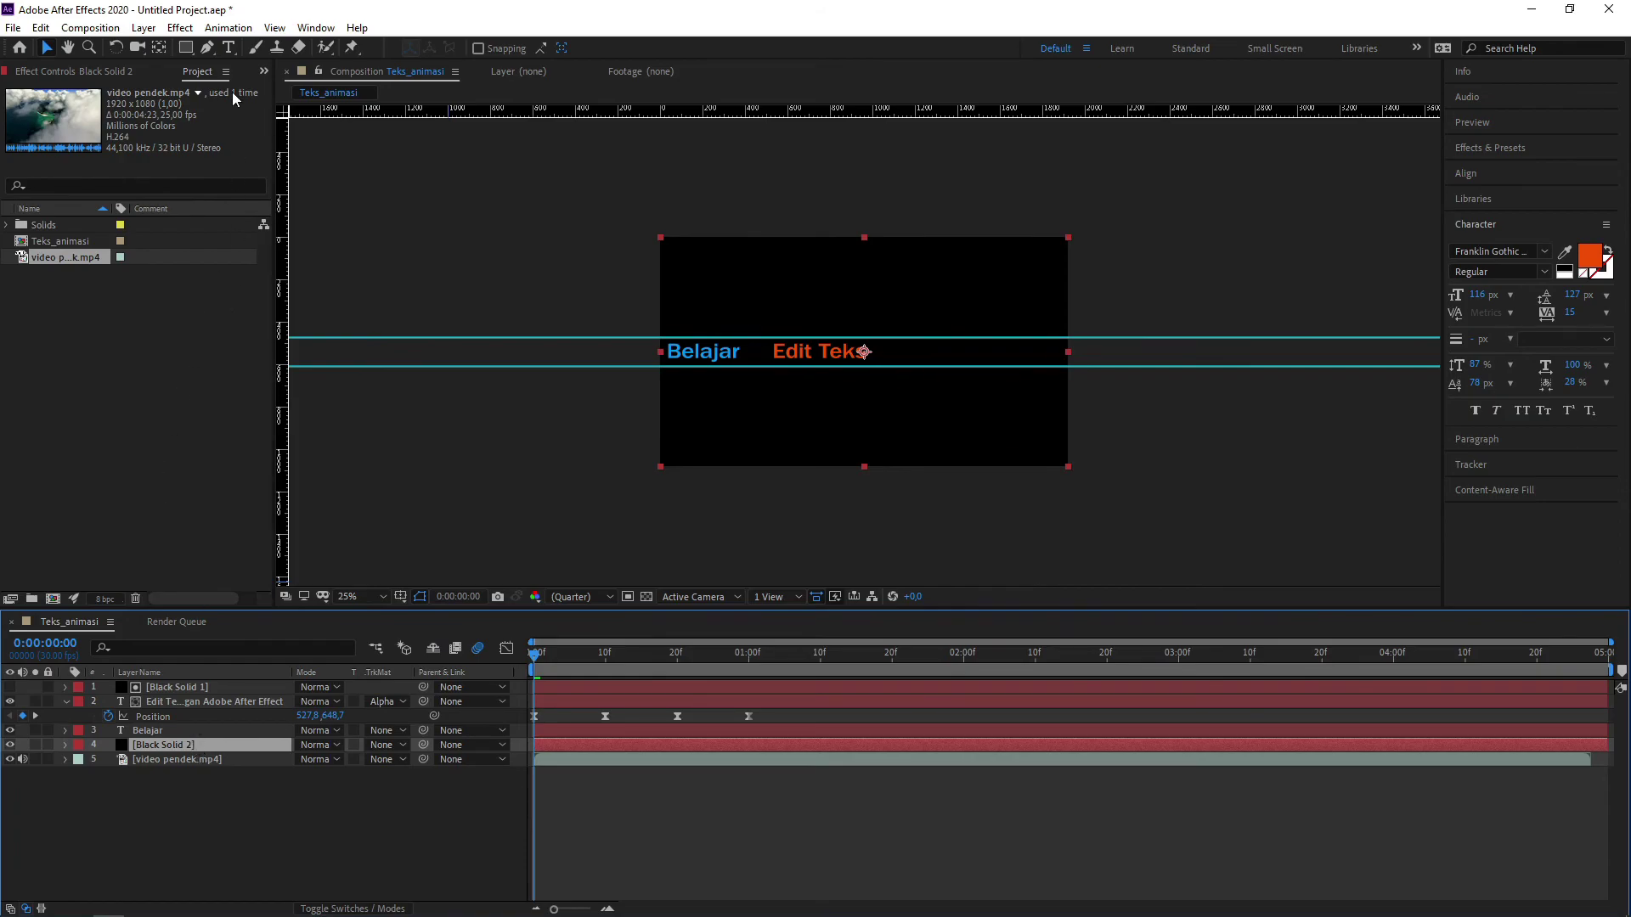
# Add a full-size rectangular mask to the new black solid and move its upper and lower edges slightly inward
pyautogui.doubleClick(187, 48)
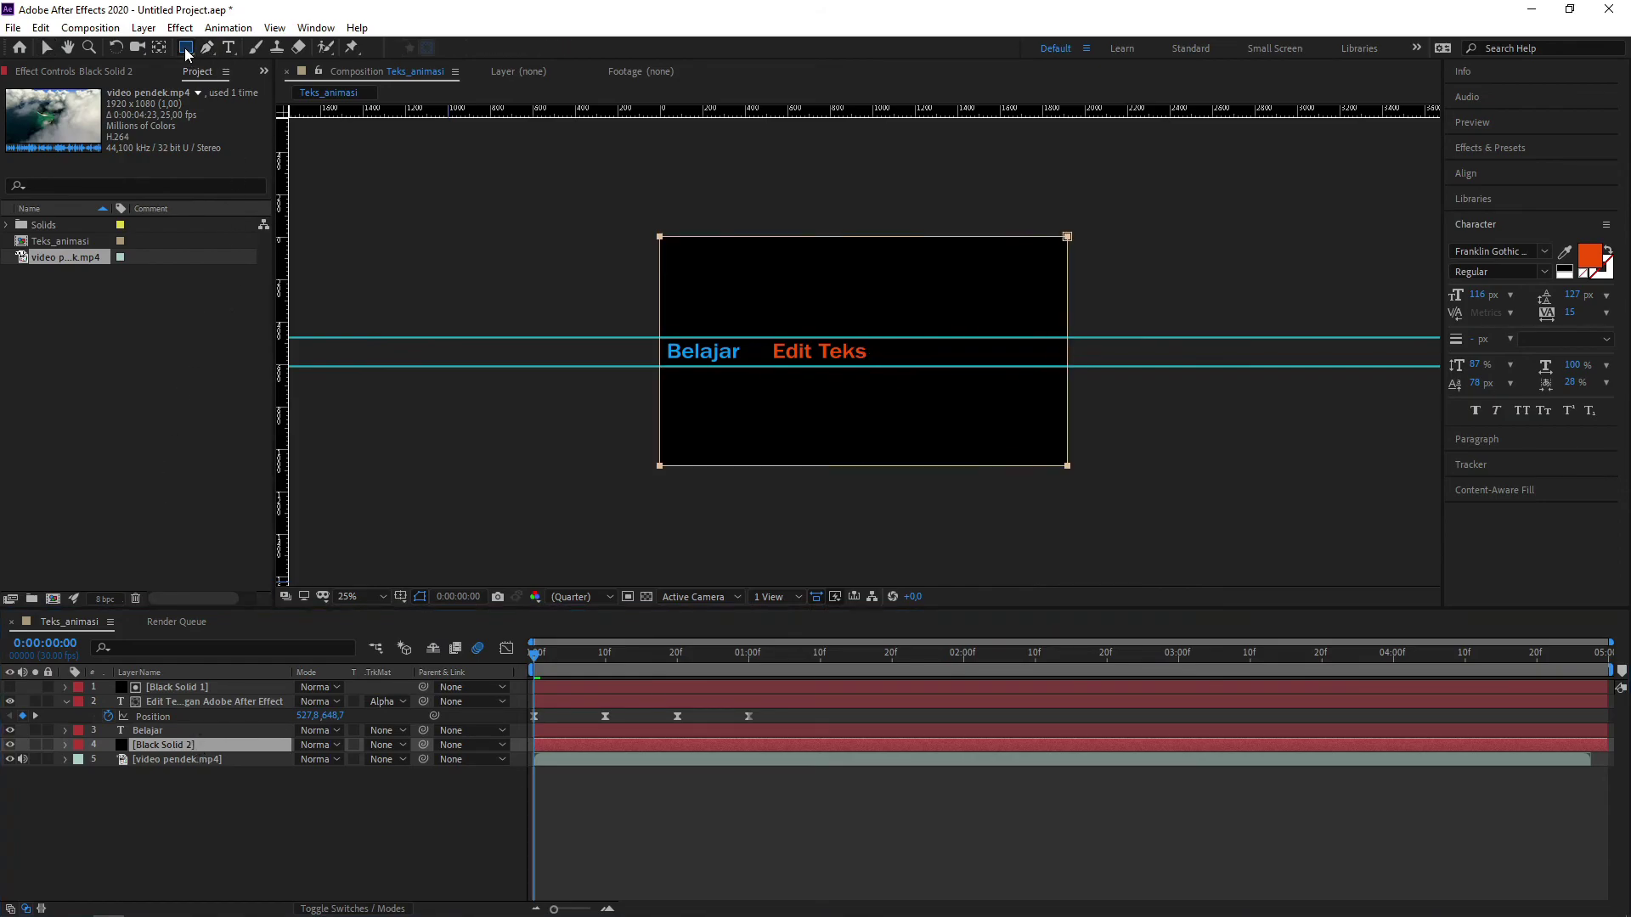
pyautogui.click(863, 243)
pyautogui.doubleClick(863, 238)
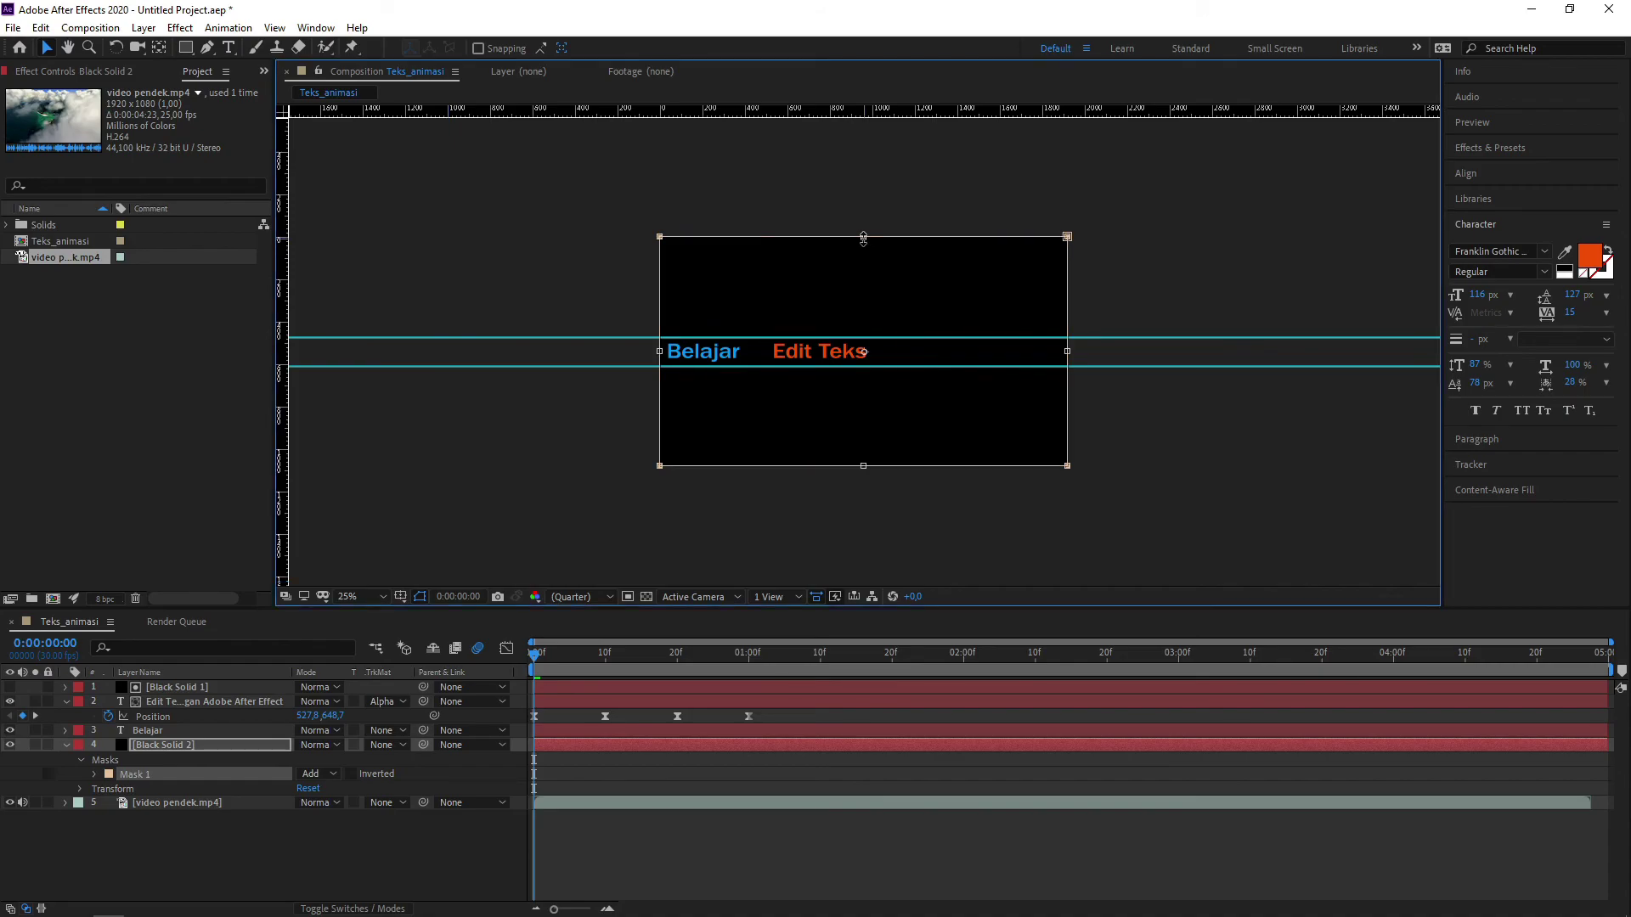
pyautogui.moveTo(863, 238); pyautogui.dragTo(863, 256)
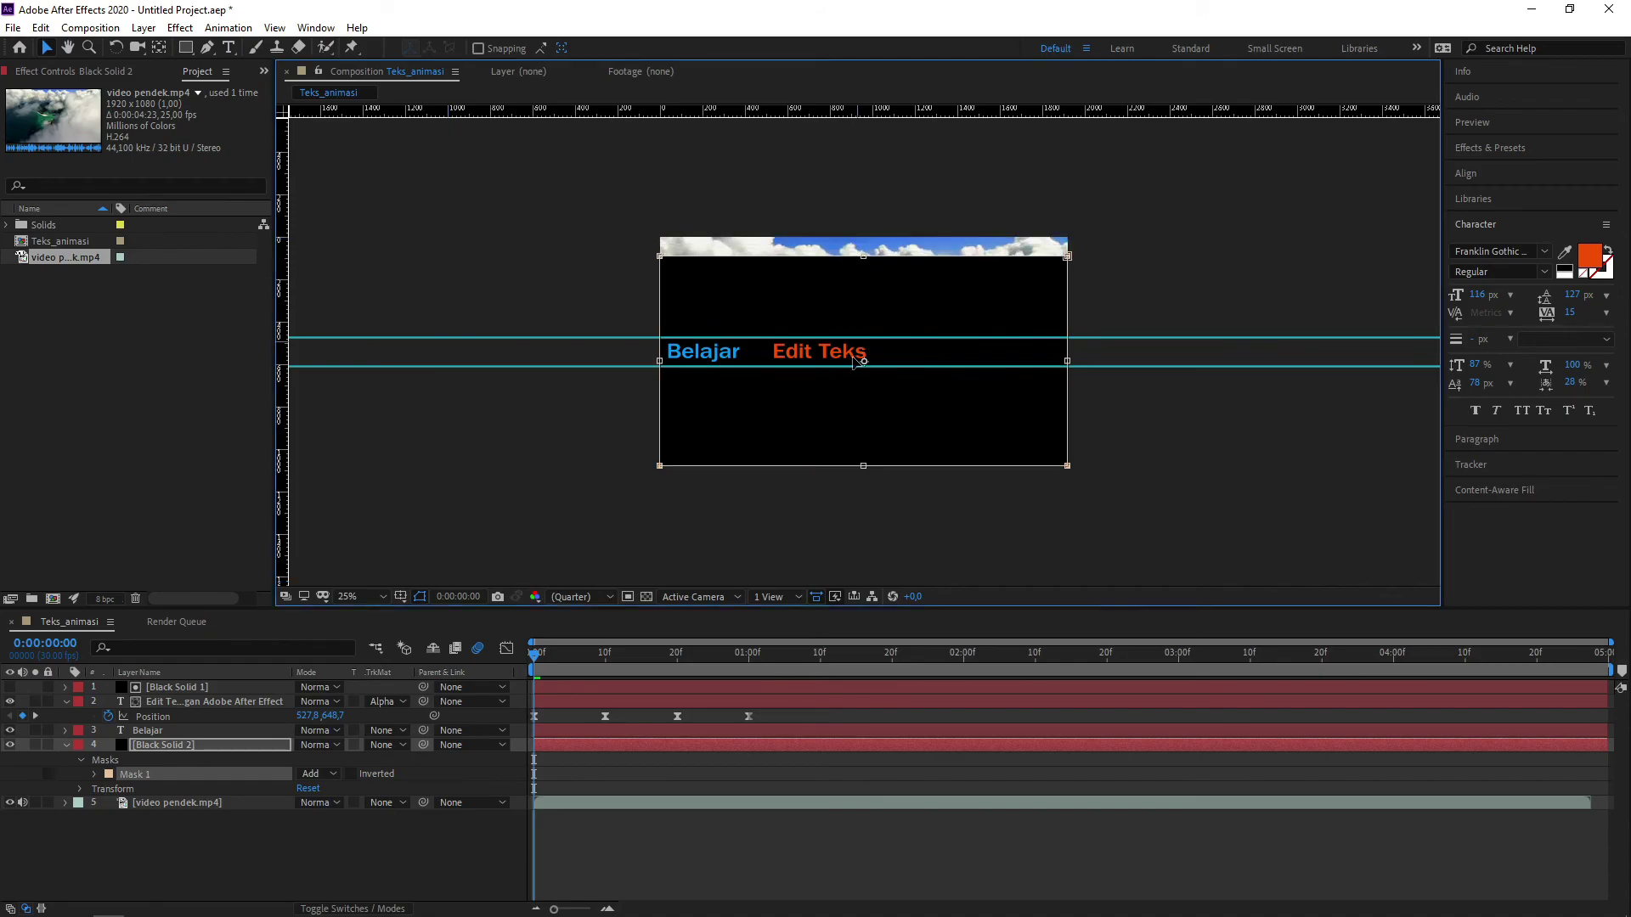
pyautogui.moveTo(862, 475); pyautogui.dragTo(864, 446)
# Set the new solid's mask mode to Subtract to form letterbox bars, and preview the animation from the start
pyautogui.click(327, 774)
pyautogui.click(337, 836)
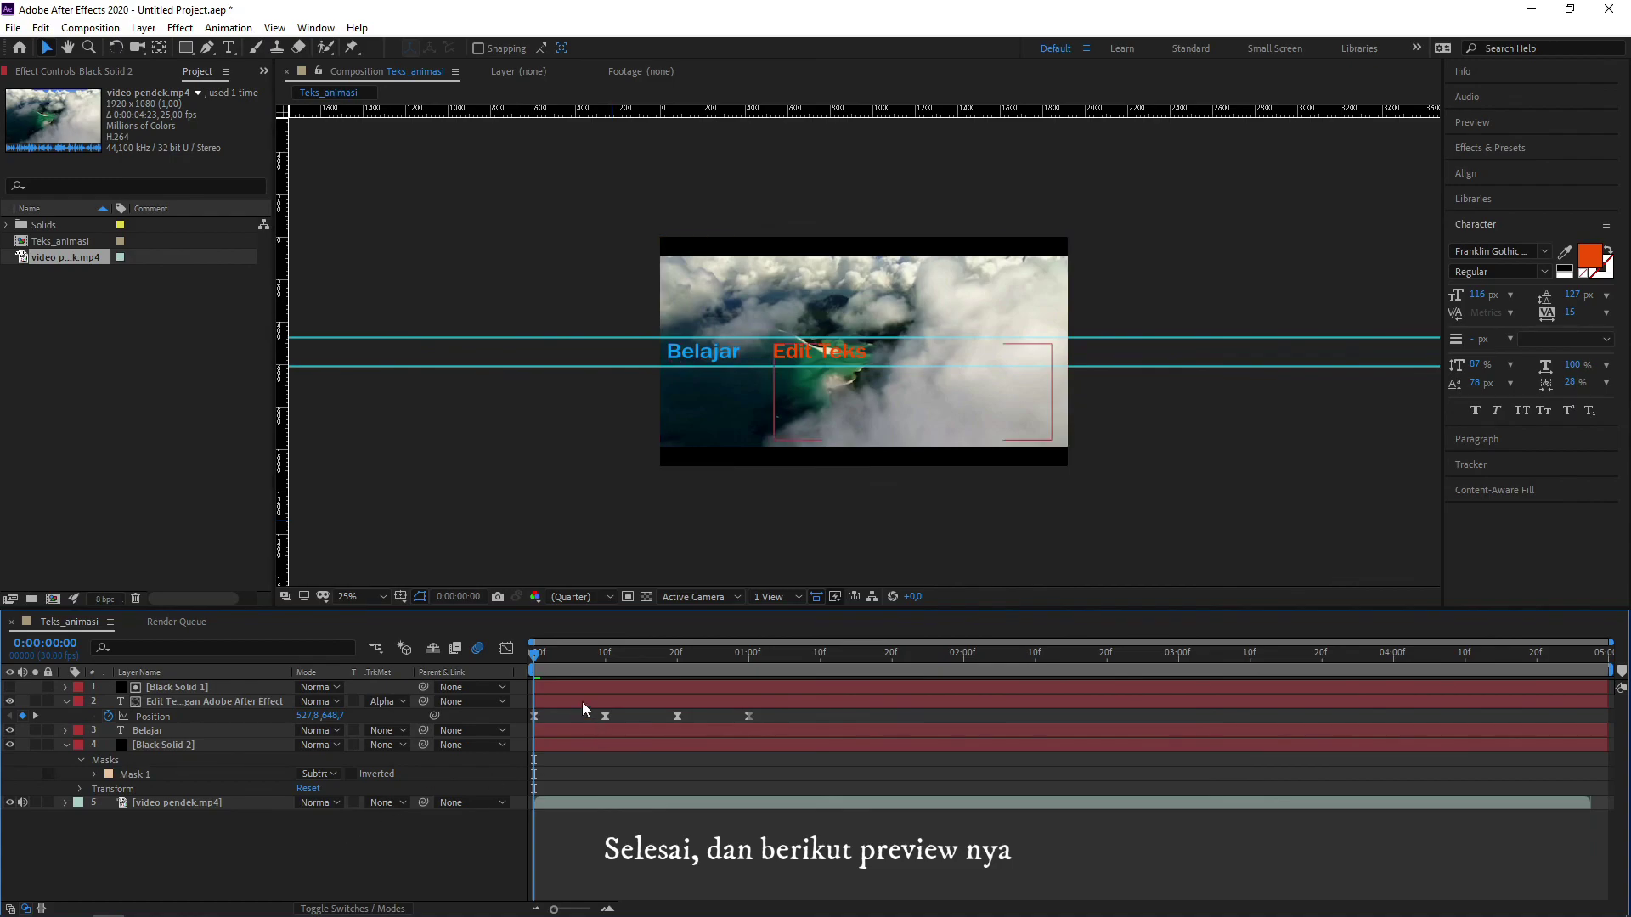
pyautogui.moveTo(535, 655)
pyautogui.mouseDown()
pyautogui.moveTo(755, 665)
pyautogui.moveTo(535, 672)
pyautogui.mouseUp()
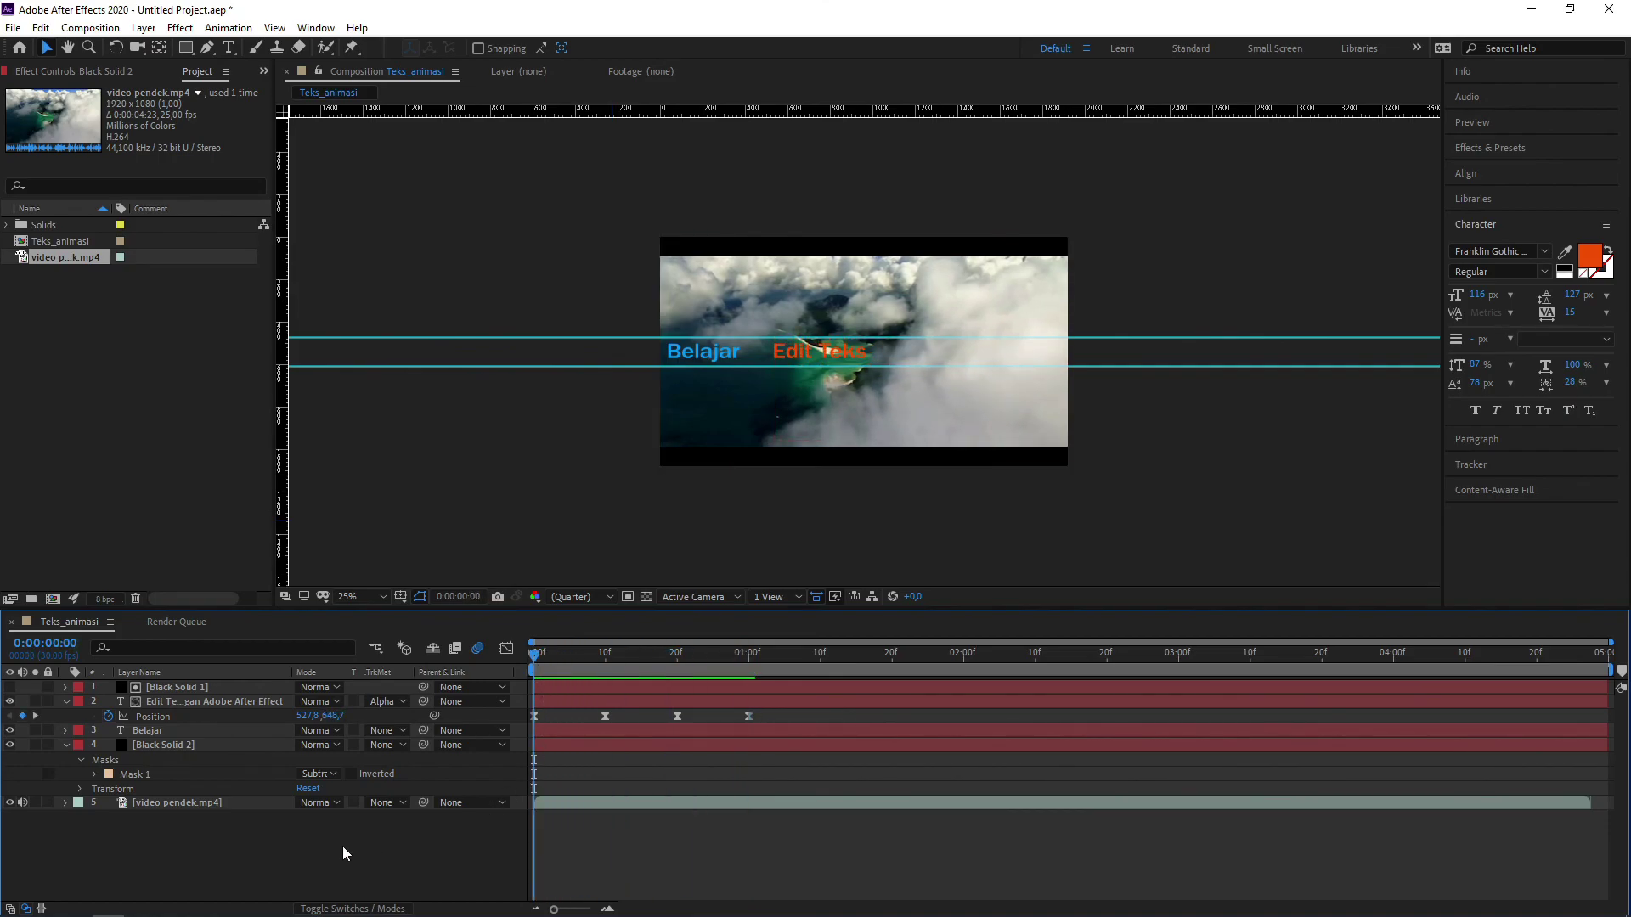